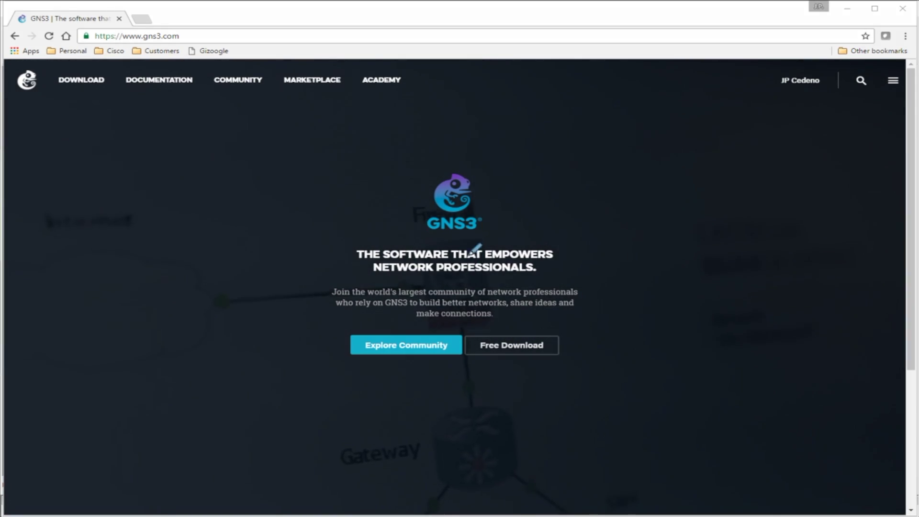
mouse_move(497, 222)
mouse_down()
mouse_move(517, 212)
mouse_move(522, 222)
mouse_move(570, 218)
mouse_move(581, 200)
mouse_up()
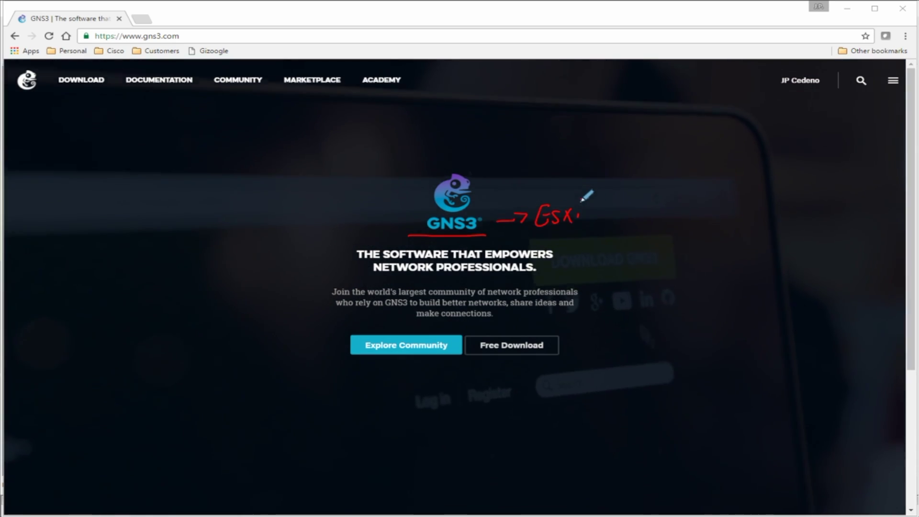
mouse_move(409, 235)
mouse_down()
mouse_move(414, 160)
mouse_move(493, 192)
mouse_move(495, 234)
mouse_up()
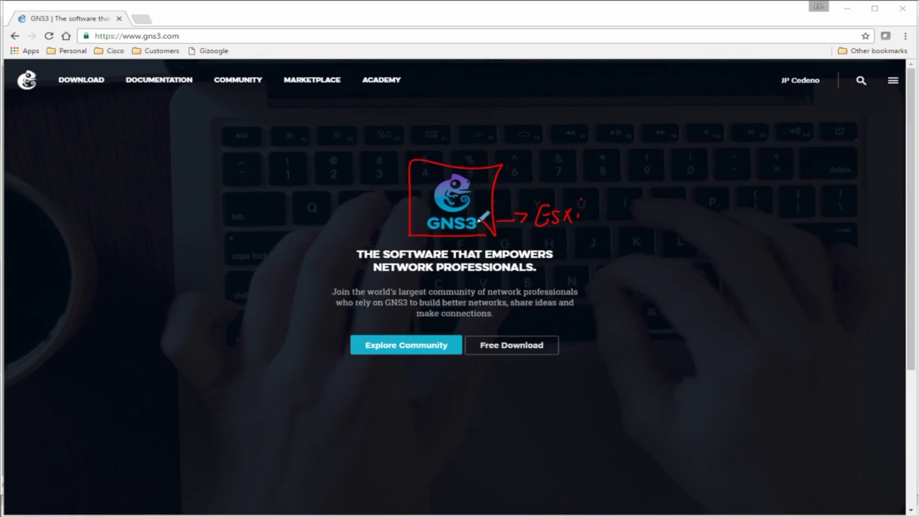
drag(581, 228, 529, 232)
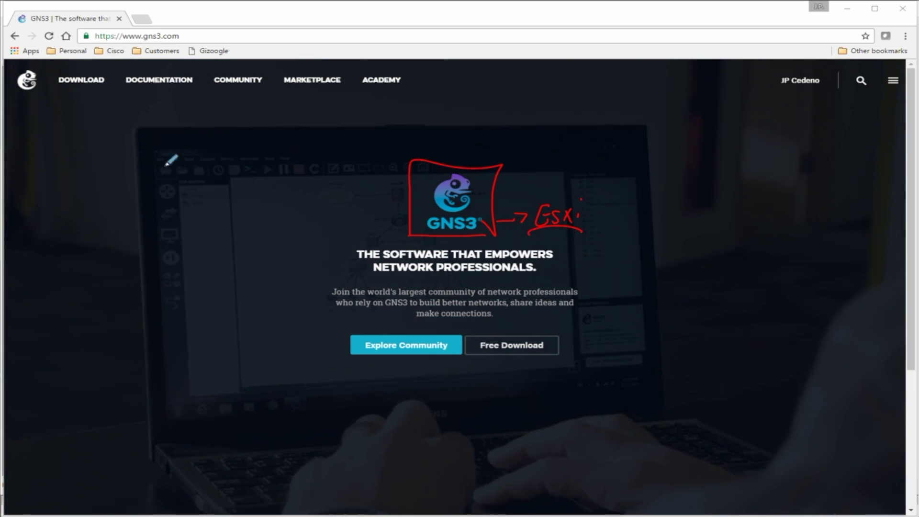
mouse_move(159, 180)
mouse_down()
mouse_move(157, 206)
mouse_move(174, 191)
mouse_up()
mouse_move(175, 178)
mouse_down()
mouse_move(173, 204)
mouse_move(177, 177)
mouse_up()
mouse_move(177, 175)
mouse_down()
mouse_move(223, 178)
mouse_move(224, 197)
mouse_up()
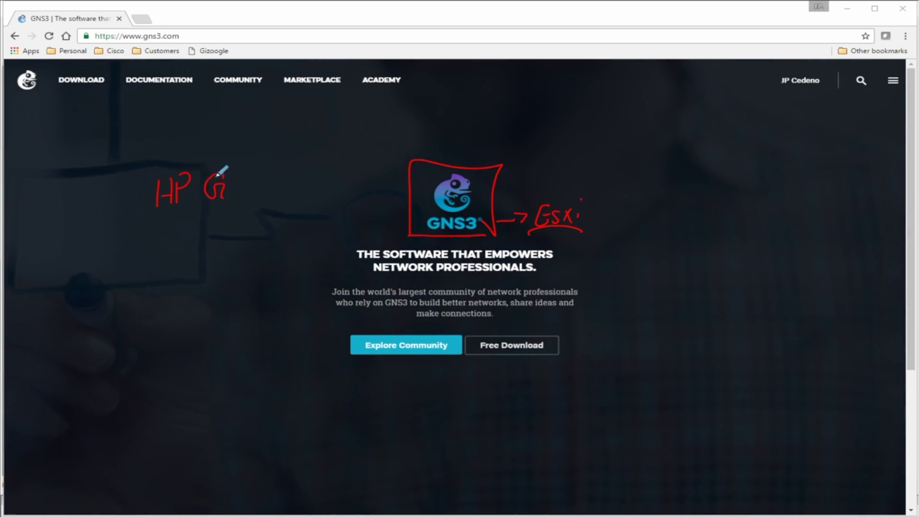
mouse_move(233, 177)
mouse_down()
mouse_move(231, 196)
mouse_move(279, 175)
mouse_up()
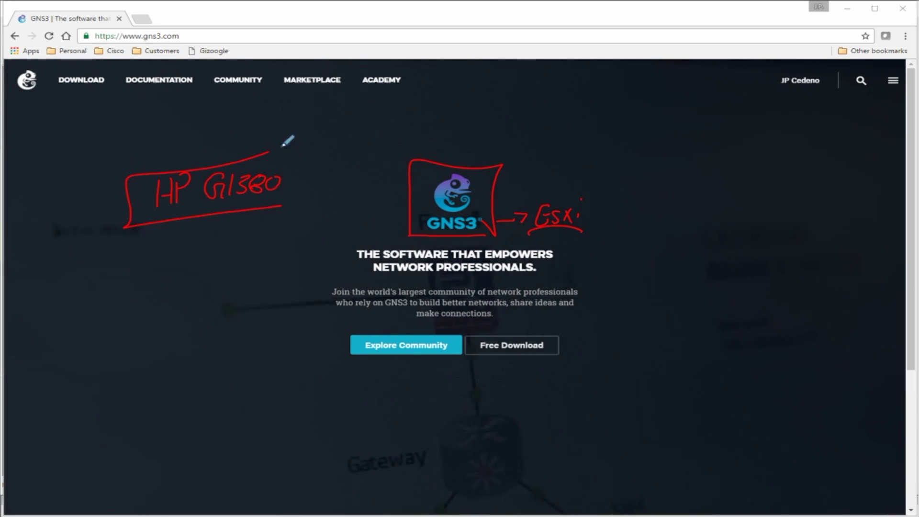
drag(232, 163, 286, 203)
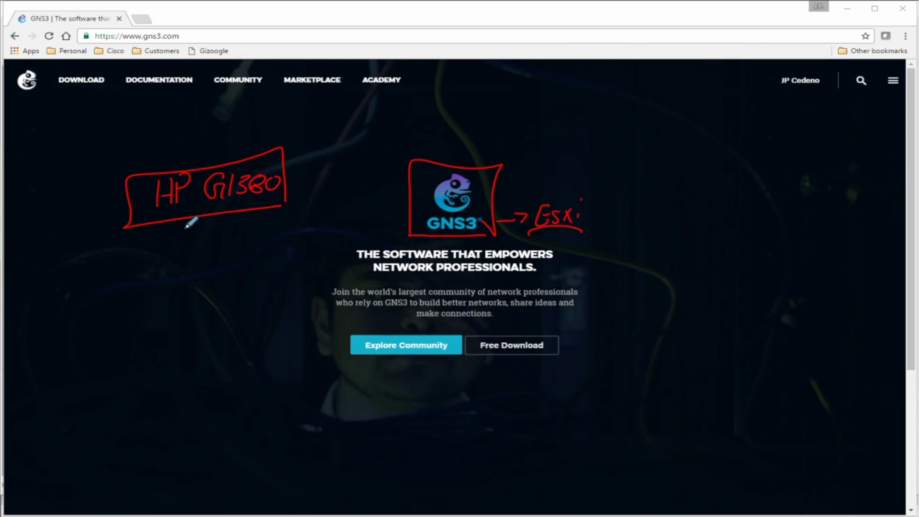
mouse_move(183, 223)
mouse_down()
mouse_move(168, 275)
mouse_move(187, 266)
mouse_move(140, 272)
mouse_move(154, 295)
mouse_move(208, 289)
mouse_move(208, 262)
mouse_move(188, 268)
mouse_move(201, 317)
mouse_up()
mouse_move(164, 271)
mouse_down()
mouse_move(180, 267)
mouse_move(185, 277)
mouse_up()
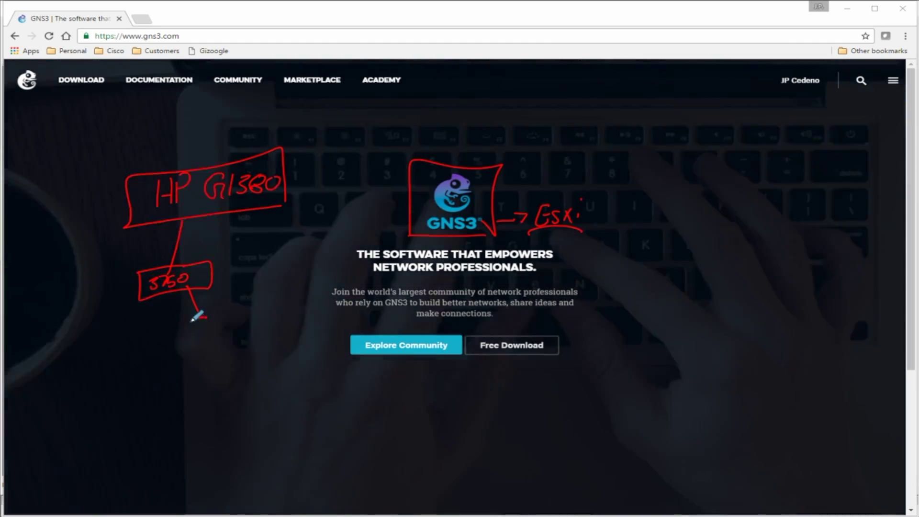
mouse_move(201, 317)
mouse_down()
mouse_move(181, 337)
mouse_move(200, 349)
mouse_move(240, 344)
mouse_move(201, 332)
mouse_up()
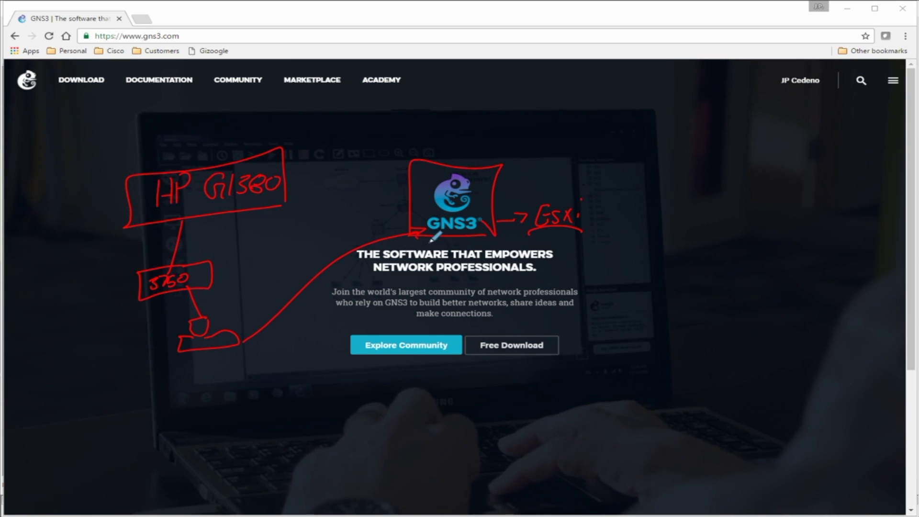
drag(242, 342, 421, 234)
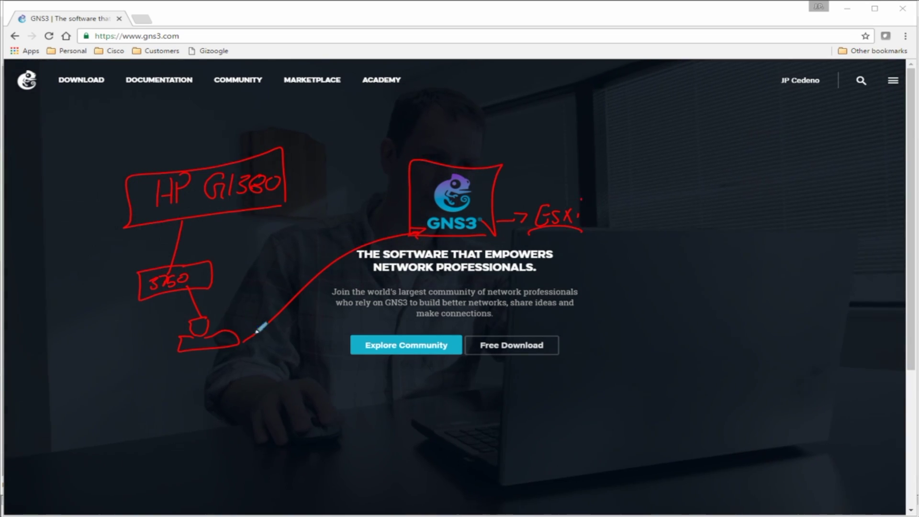
mouse_move(259, 151)
mouse_down()
mouse_move(128, 182)
mouse_move(250, 208)
mouse_move(306, 173)
mouse_move(293, 154)
mouse_up()
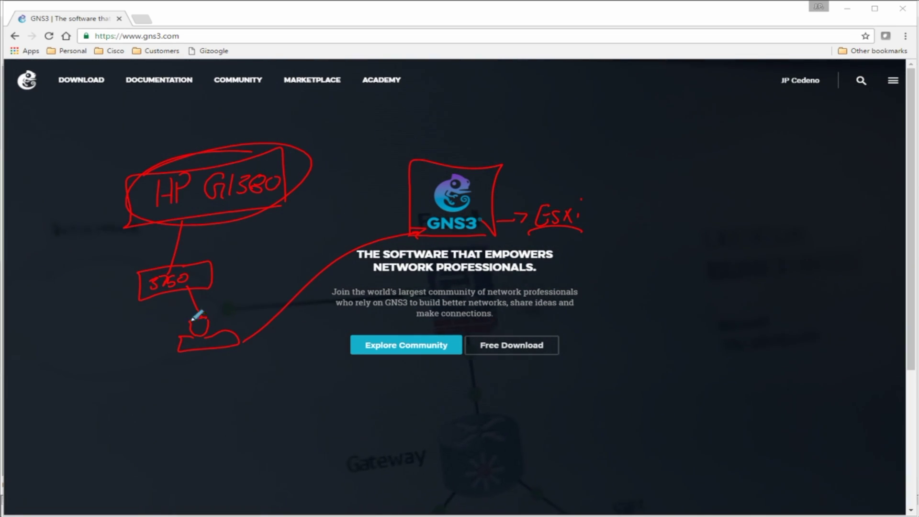
drag(247, 305, 257, 337)
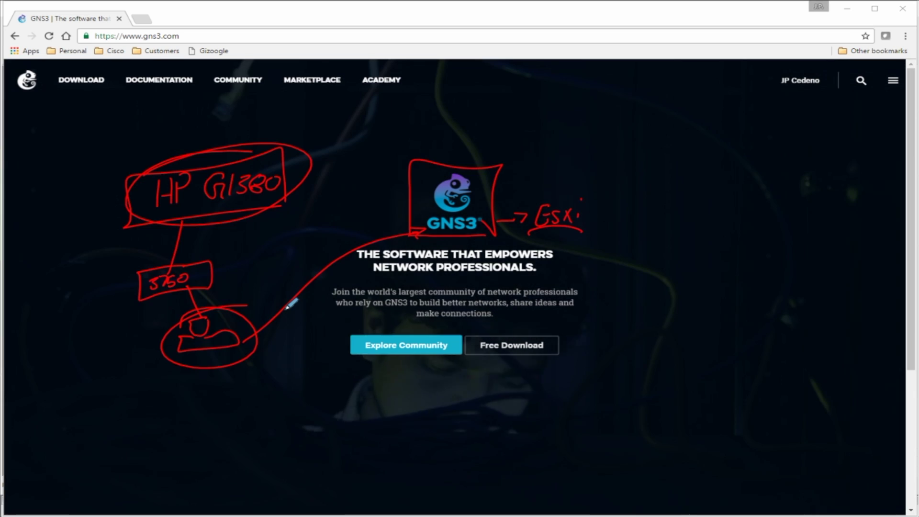
drag(111, 183, 119, 207)
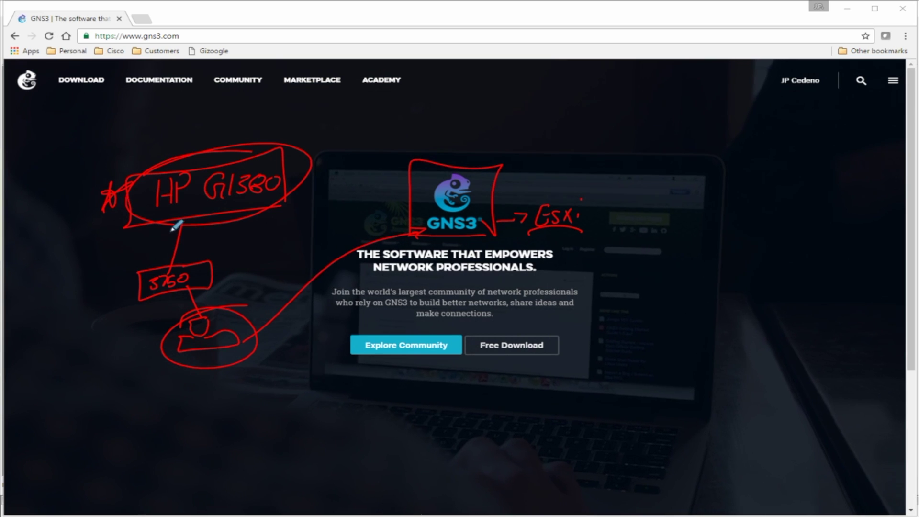
key(Escape)
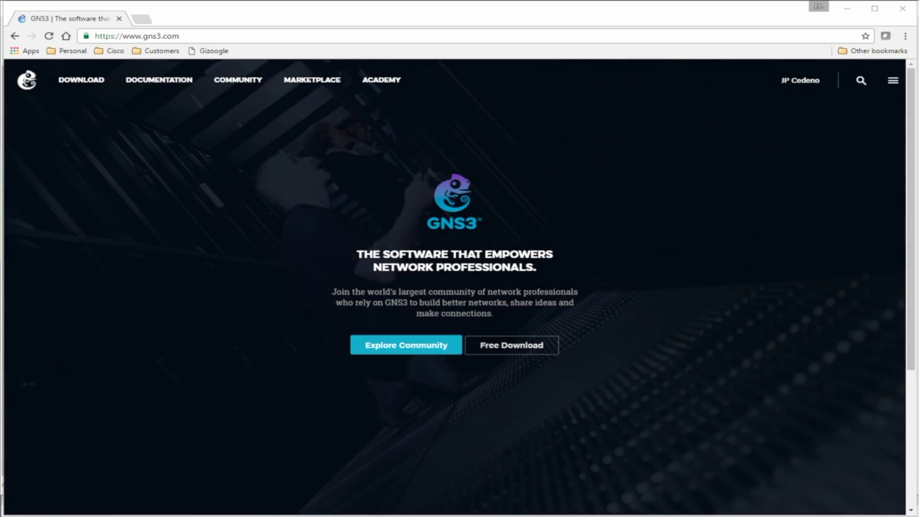
drag(826, 97, 761, 88)
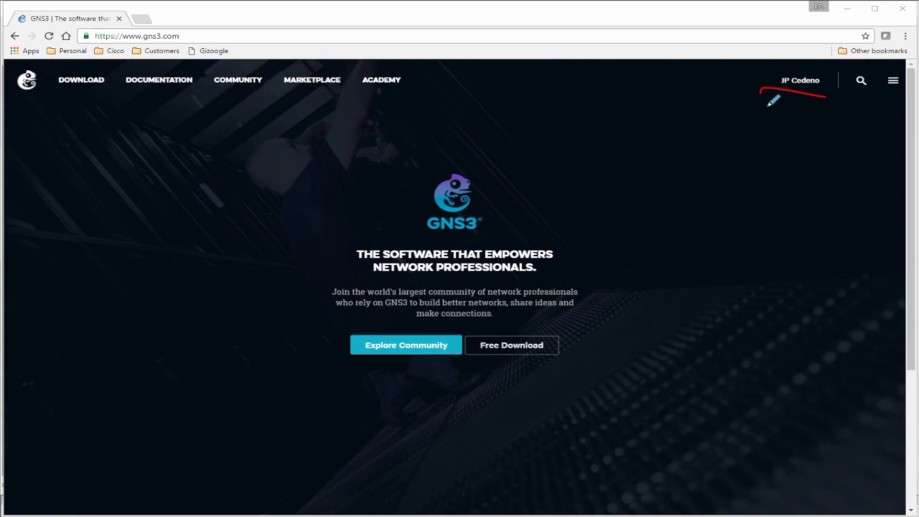
key(Escape)
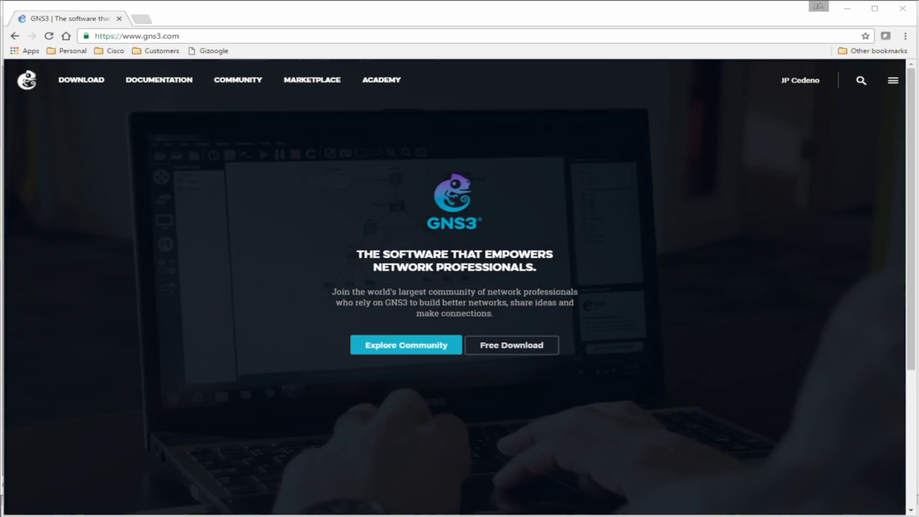
Open GNS3's download options and follow the GNS3 VM download documentation to the gns3-gui releases page on GitHub.
click(83, 80)
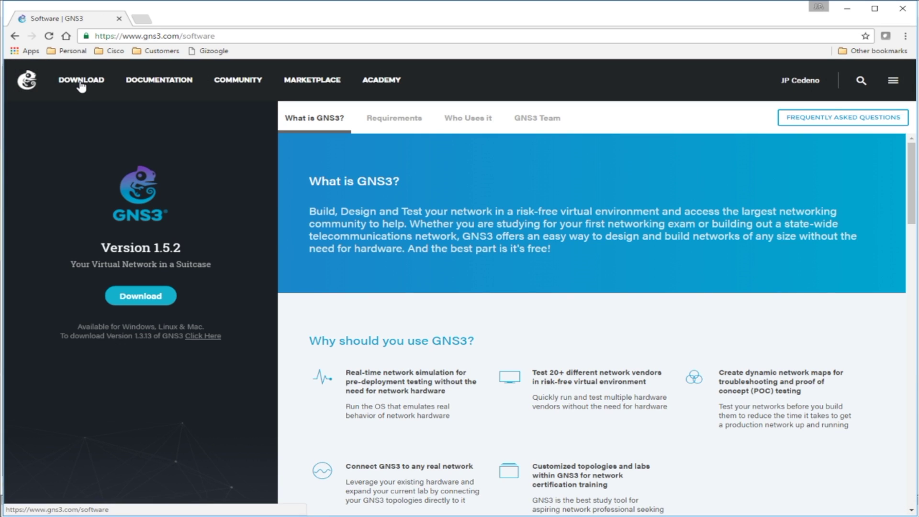
click(135, 298)
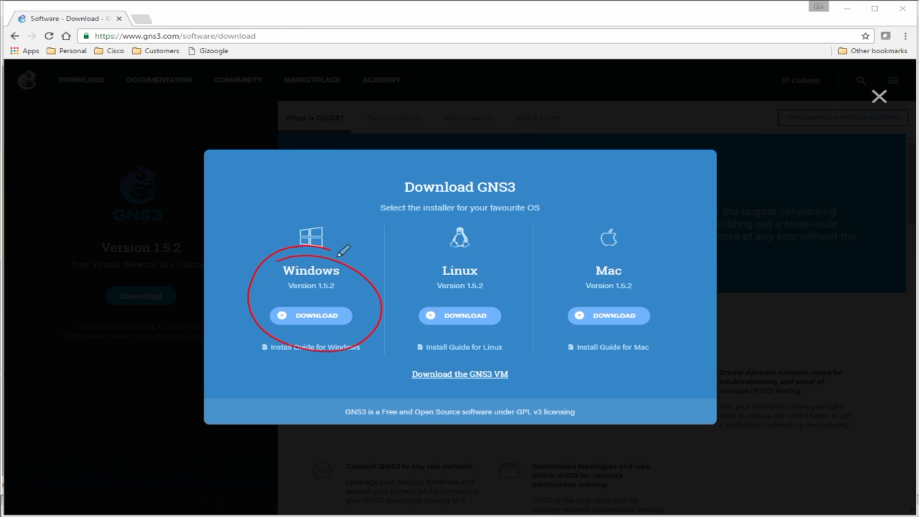
key(e)
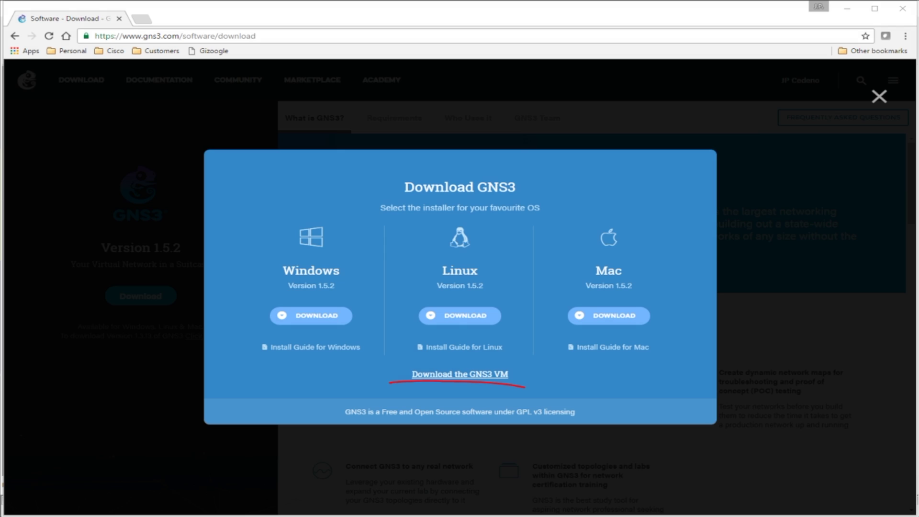
click(427, 378)
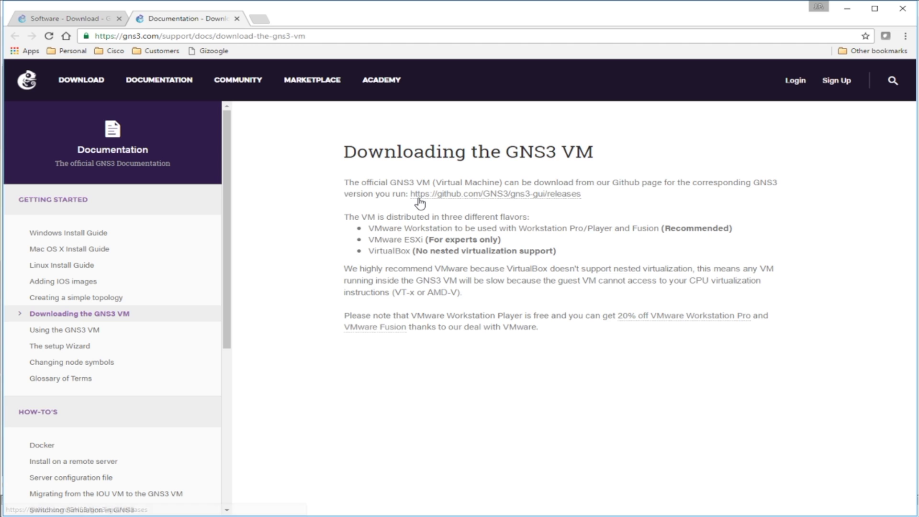
click(441, 197)
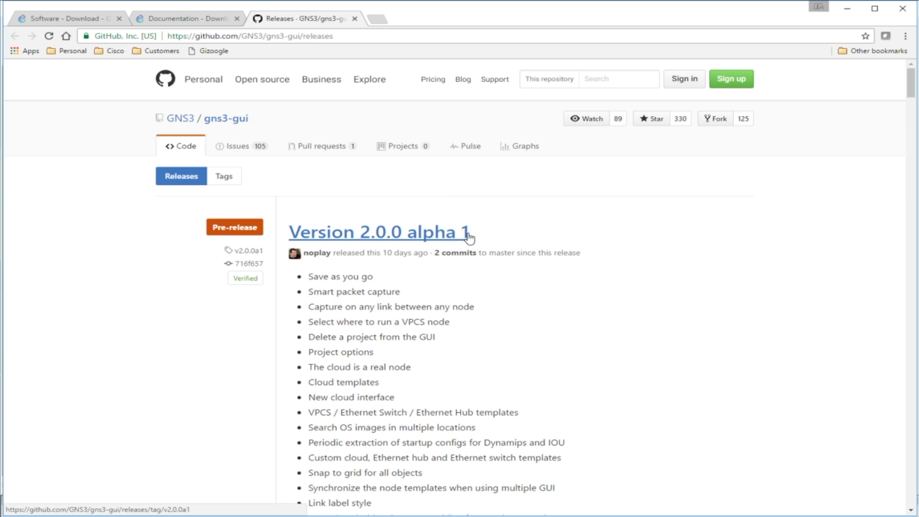
Open the Version 2.0.0 alpha 1 release, look over its download files, and return to the releases list.
drag(479, 233, 289, 232)
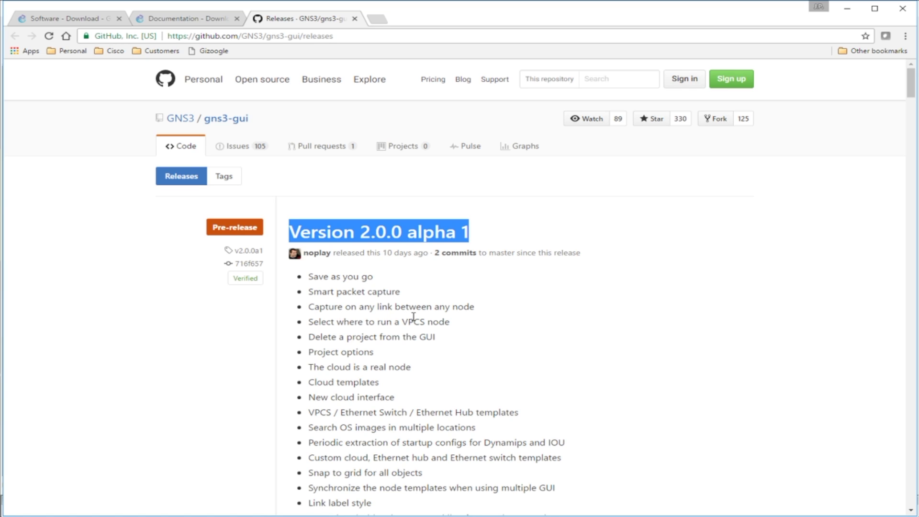
drag(497, 235, 406, 234)
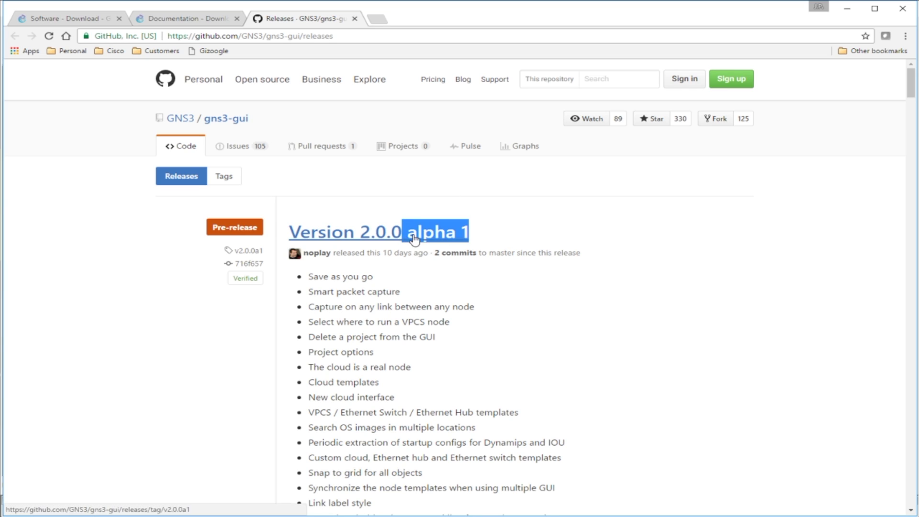
click(409, 232)
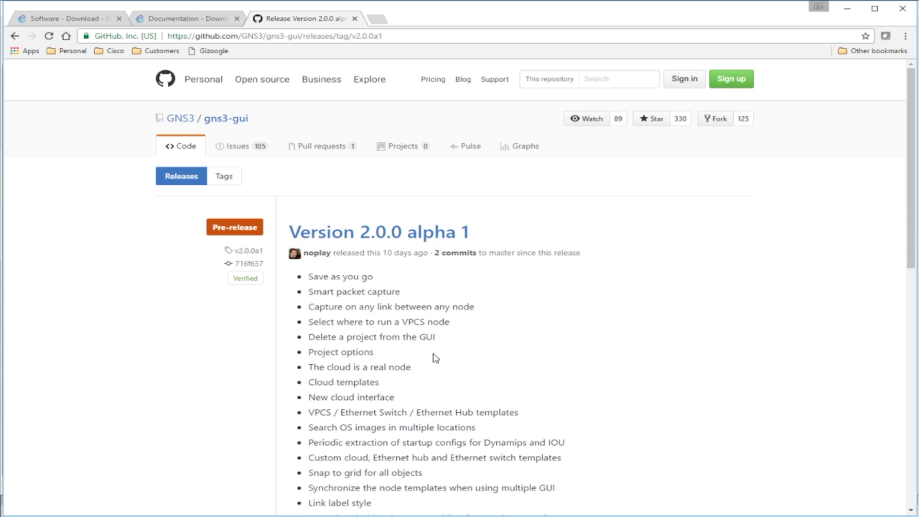
scroll(436, 358, down, 10)
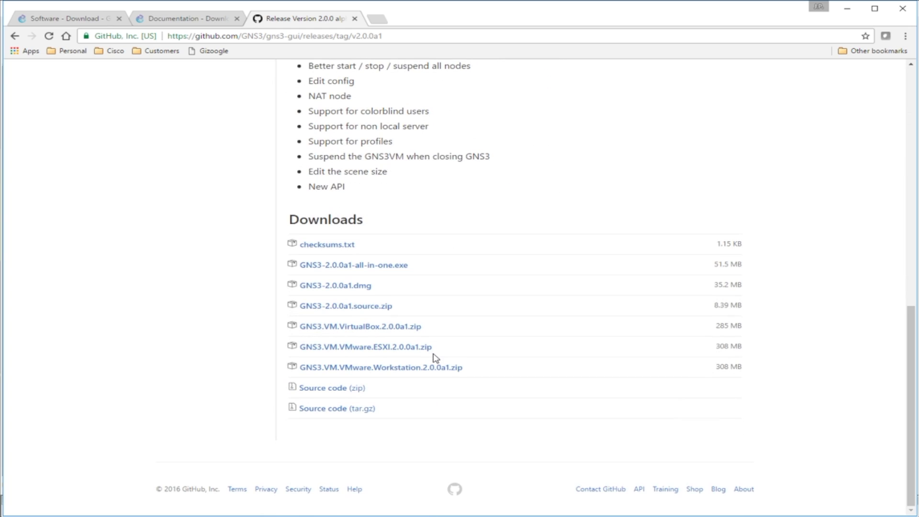
scroll(436, 359, up, 10)
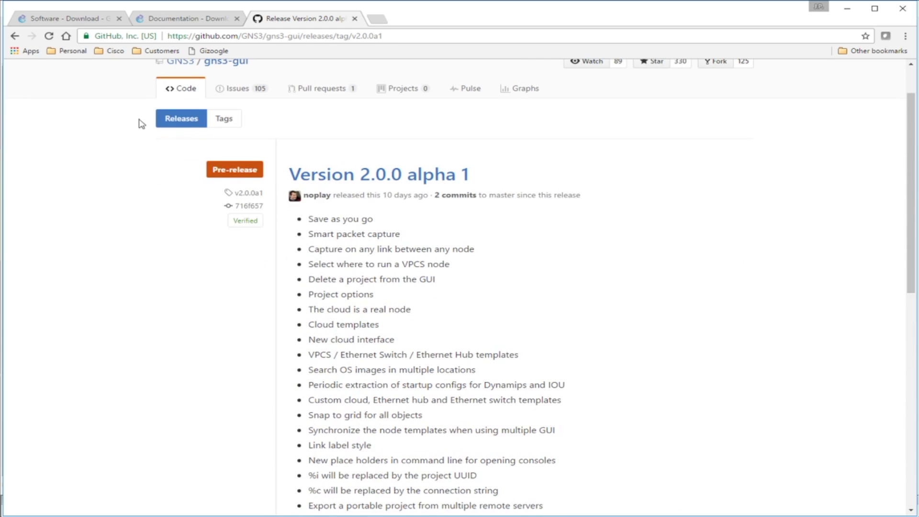
click(15, 36)
Find the Version 1.5.2 release in the list and examine its download files, including GNS3-1.5.2-all-in-one.exe.
scroll(460, 166, down, 10)
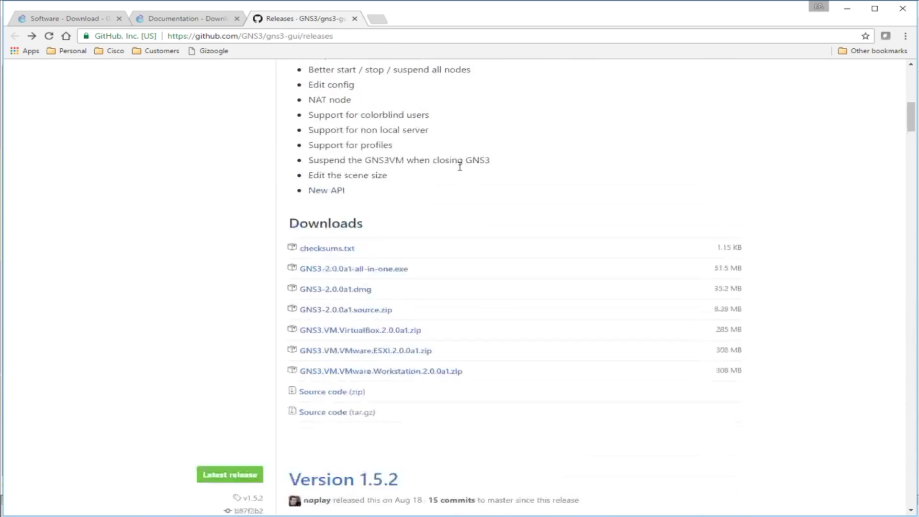
scroll(458, 221, down, 3)
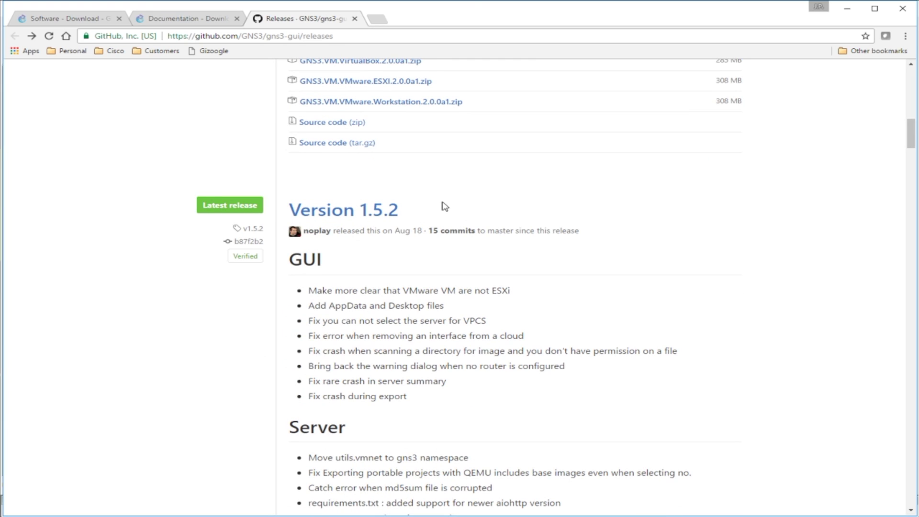
drag(393, 210, 288, 211)
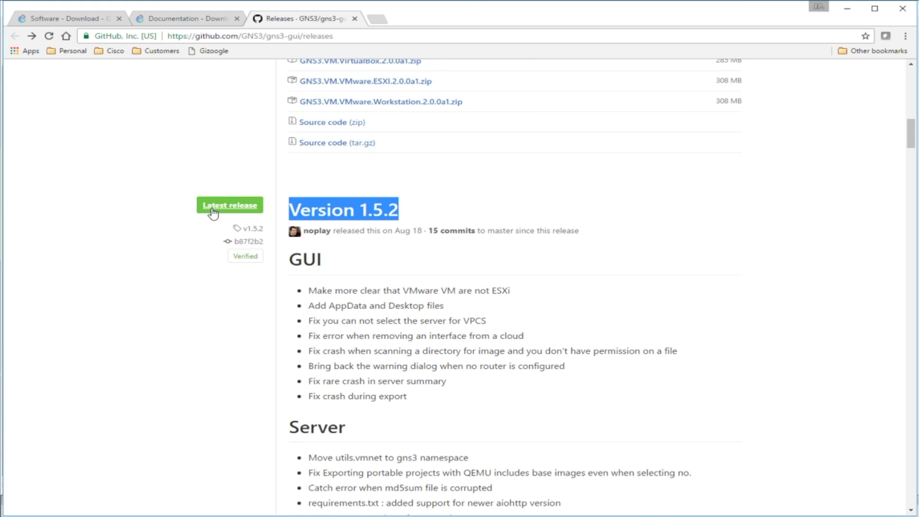
click(470, 201)
scroll(462, 220, down, 5)
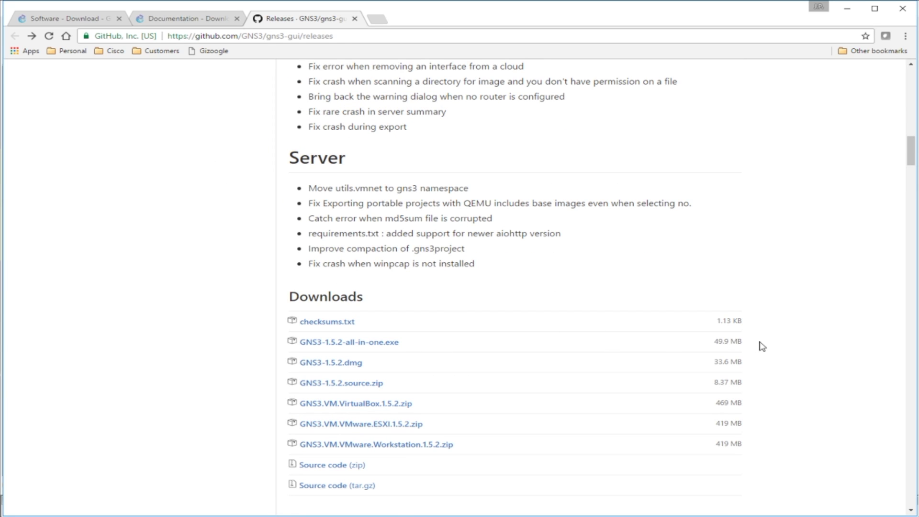
drag(402, 342, 275, 343)
click(253, 348)
key(ctrl+2)
mouse_move(246, 397)
mouse_down()
mouse_move(450, 468)
mouse_move(368, 393)
mouse_up()
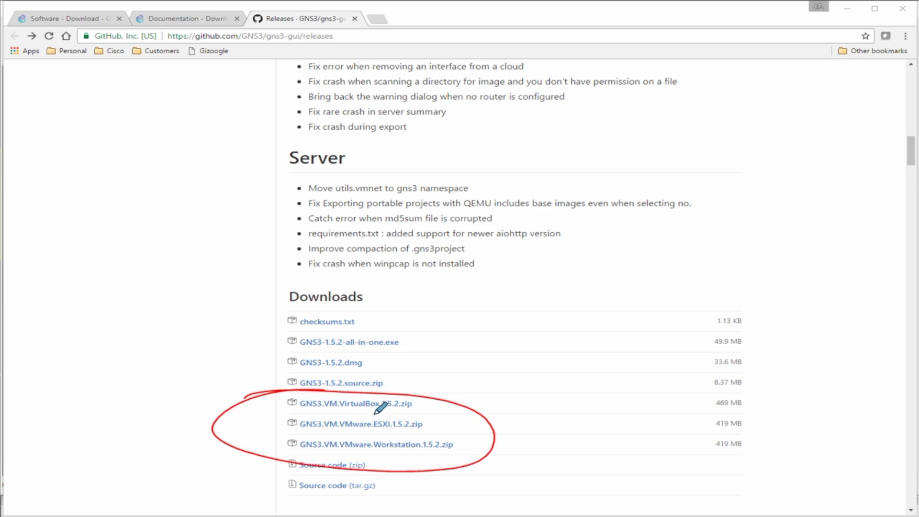
key(e)
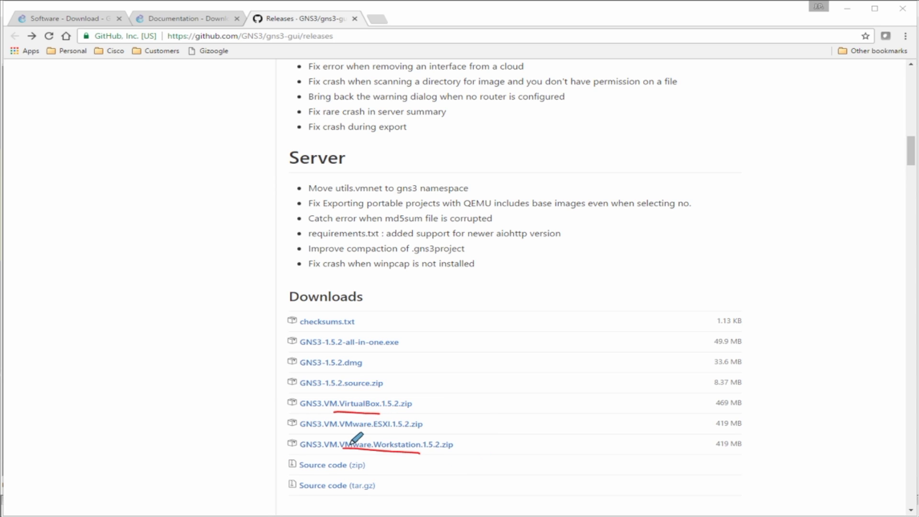
drag(426, 427, 427, 428)
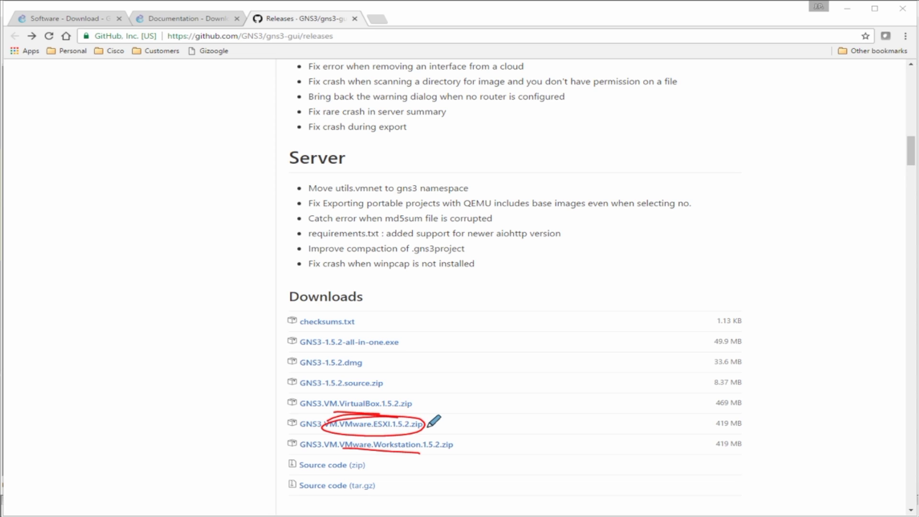
key(e)
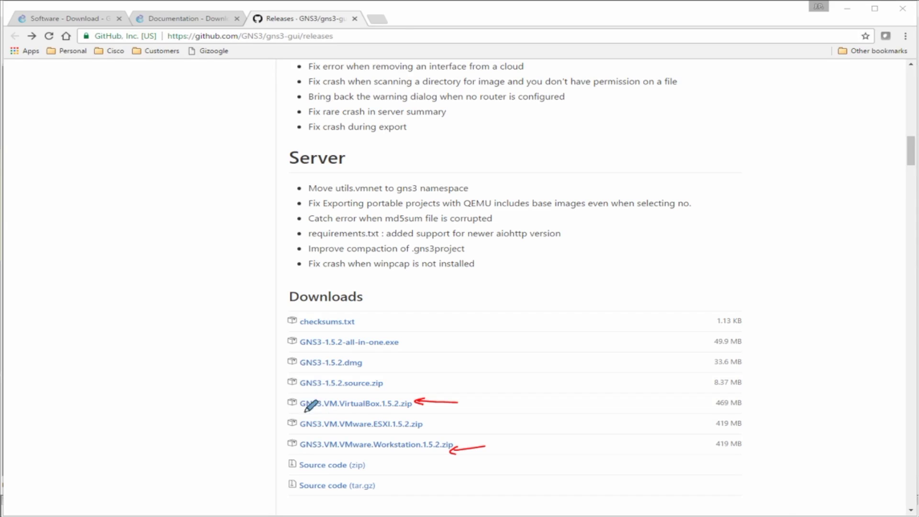
mouse_move(367, 410)
mouse_down()
mouse_move(453, 423)
mouse_move(394, 411)
mouse_up()
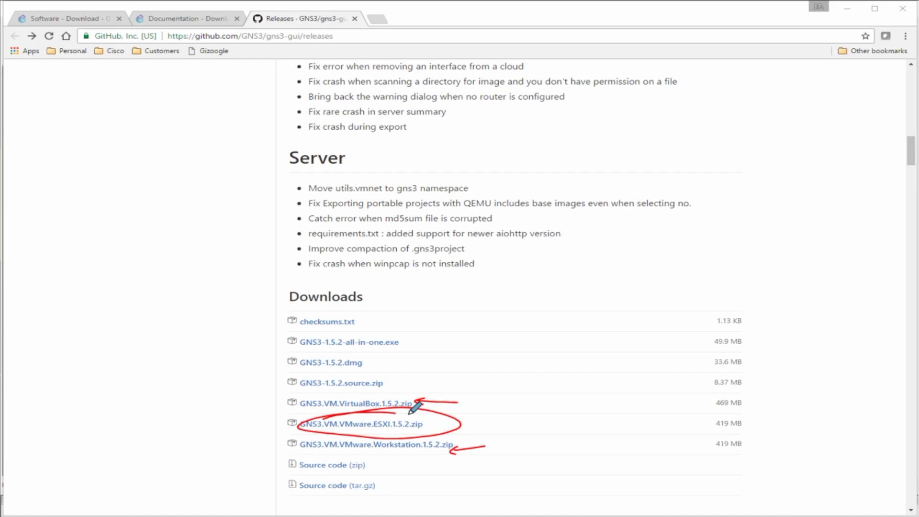
key(e)
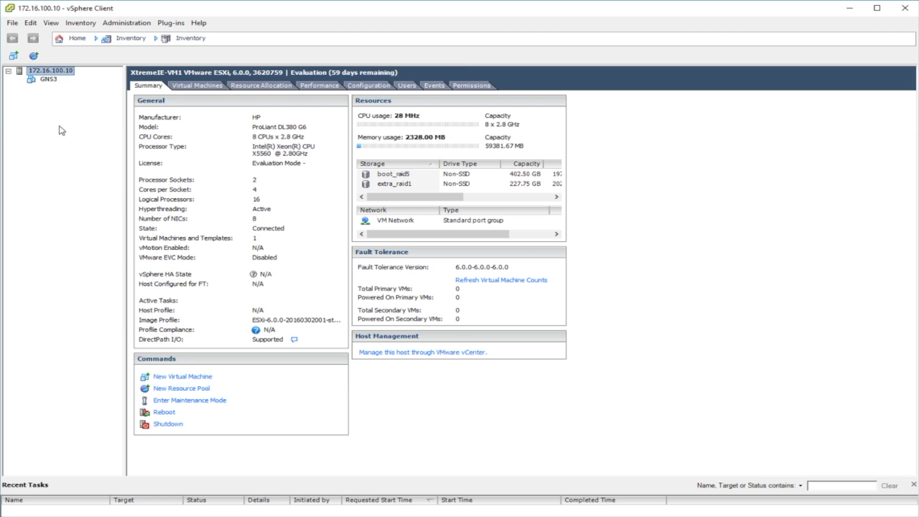
click(49, 79)
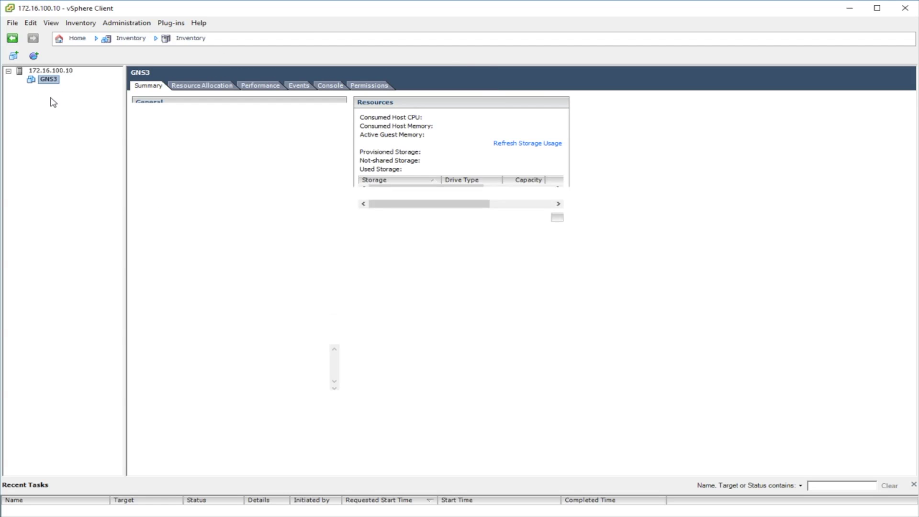
click(50, 71)
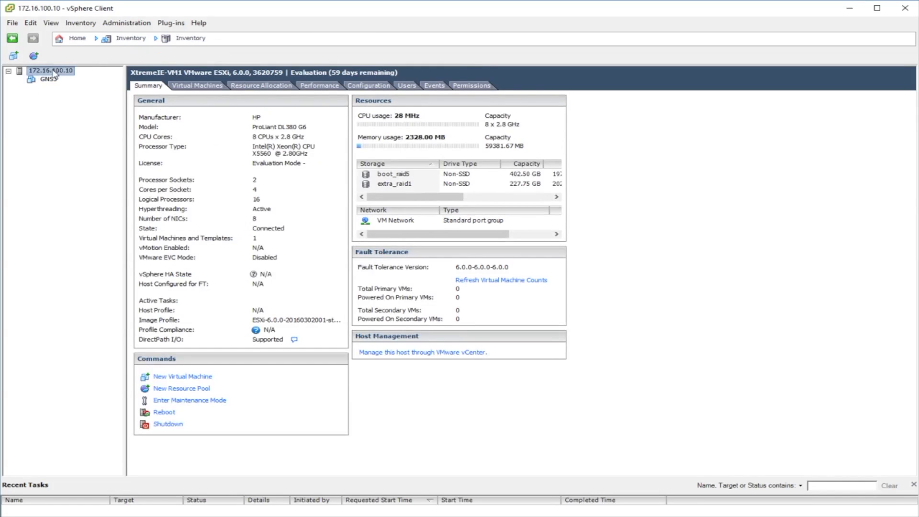
click(13, 23)
click(35, 49)
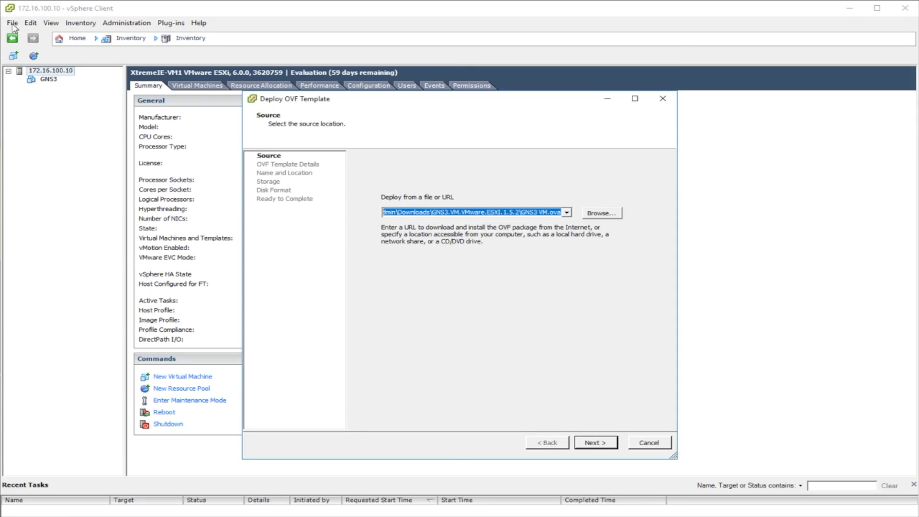
click(649, 442)
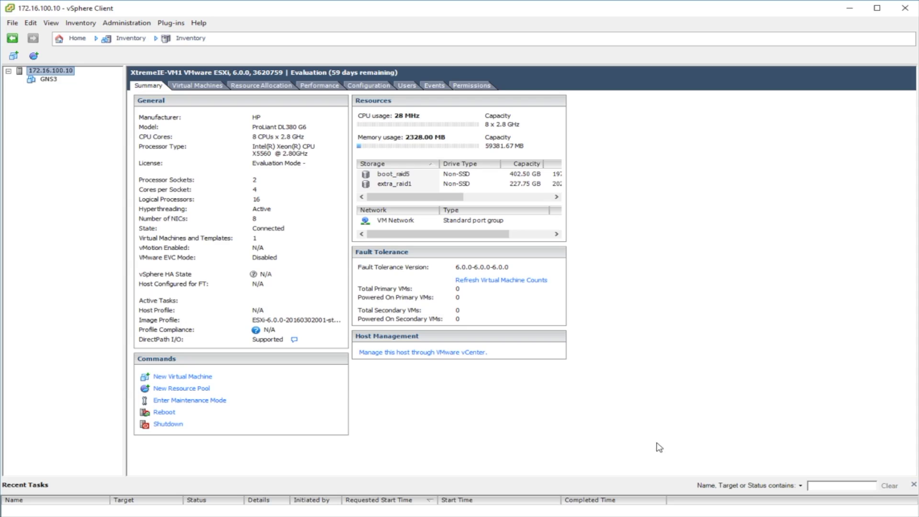
Start deploying an OVF template on the ESXi host, using GNS3 VM.ova from the GNS3.VM.VMware.ESXI.1.5.2 folder in Downloads as the source.
click(13, 24)
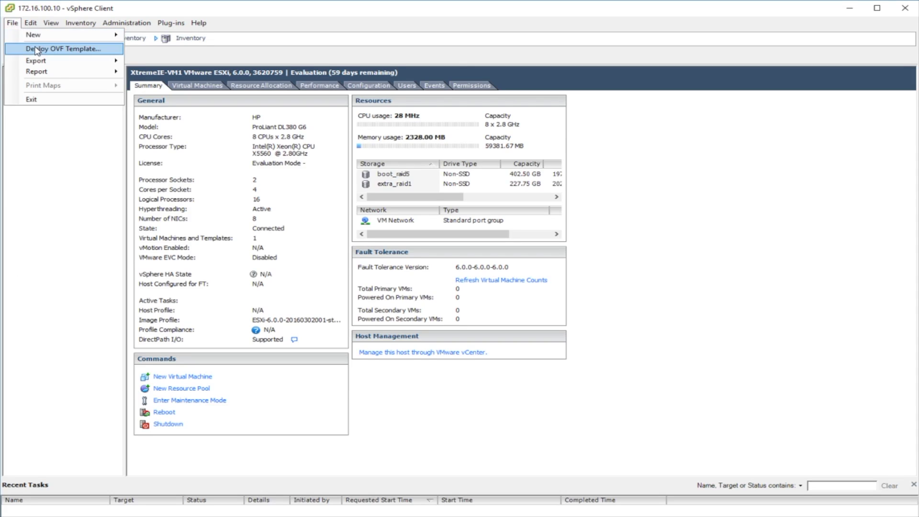
click(59, 50)
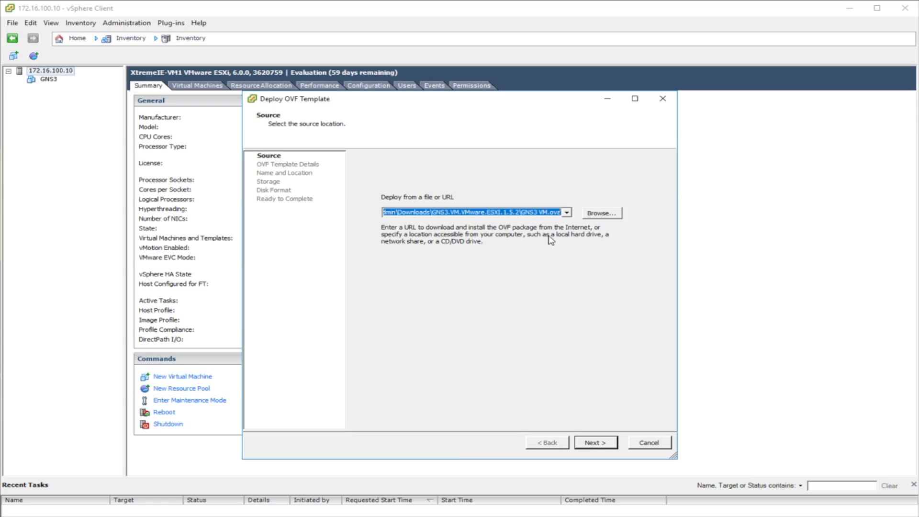
click(605, 214)
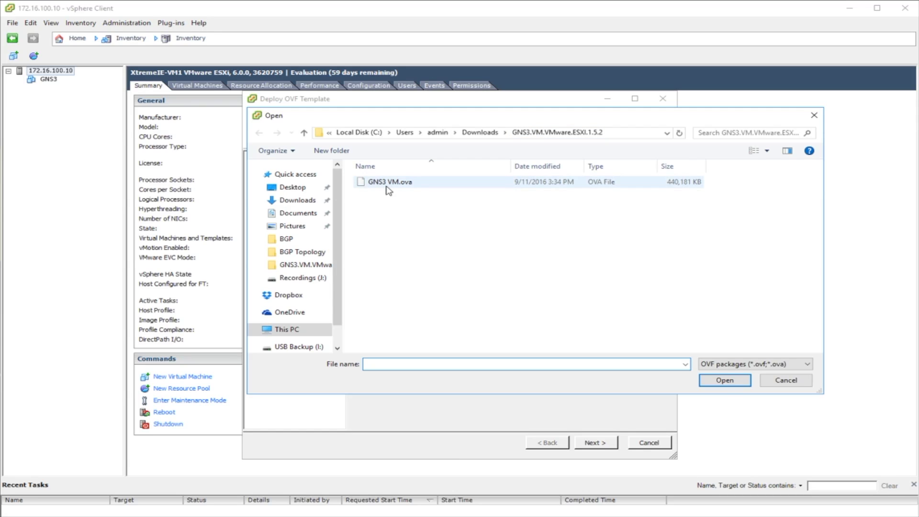
click(480, 132)
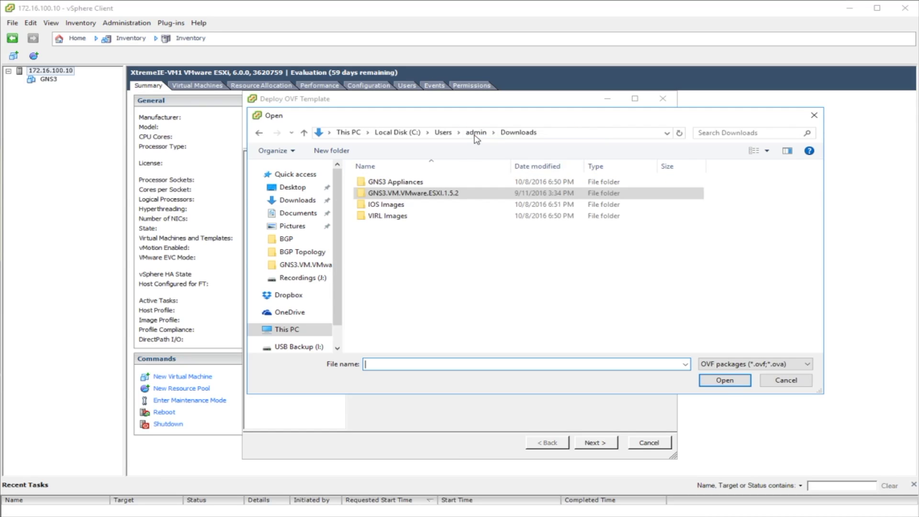
double_click(426, 193)
click(398, 185)
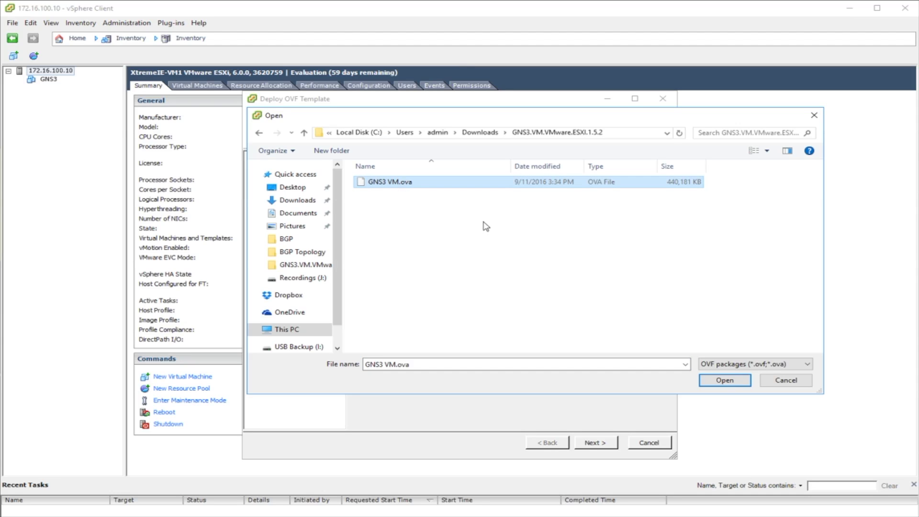
click(719, 381)
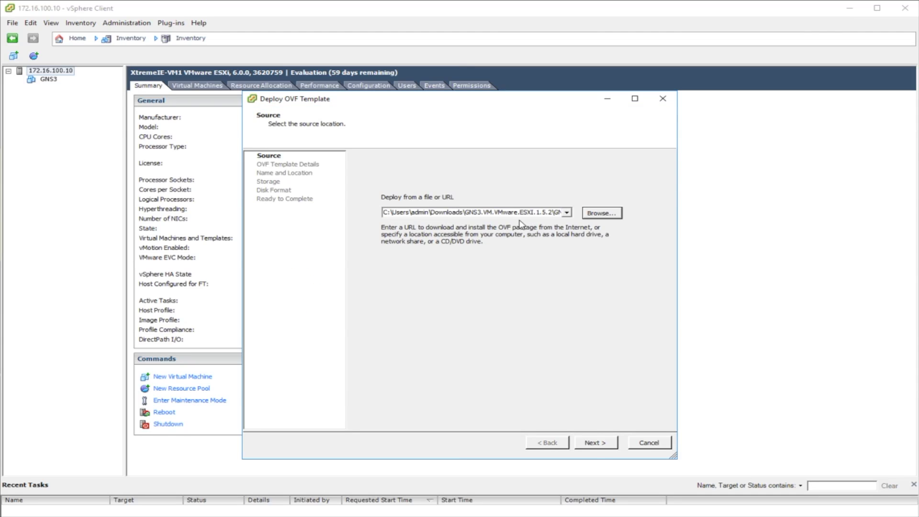
click(597, 443)
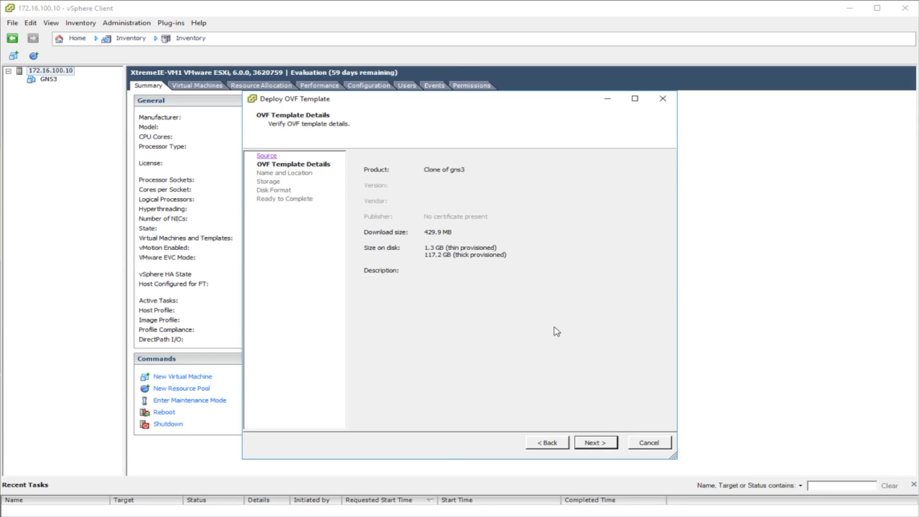
Accept the OVF template details and name the deployed virtual machine GNS-Test.
click(607, 445)
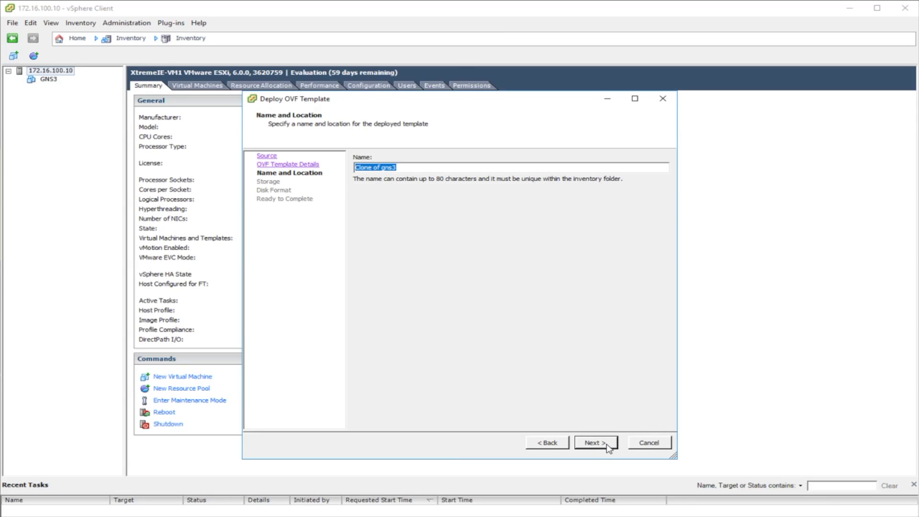
drag(453, 167, 286, 177)
text(GNS-Test)
click(588, 443)
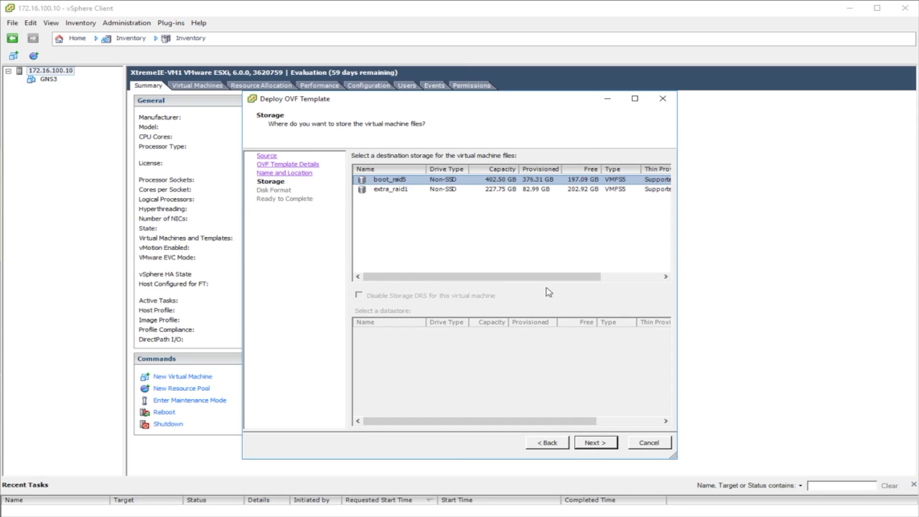
Store the virtual machine on extra_raid1, keep Thick Provision Lazy Zeroed as the disk format, and start the deployment.
click(391, 191)
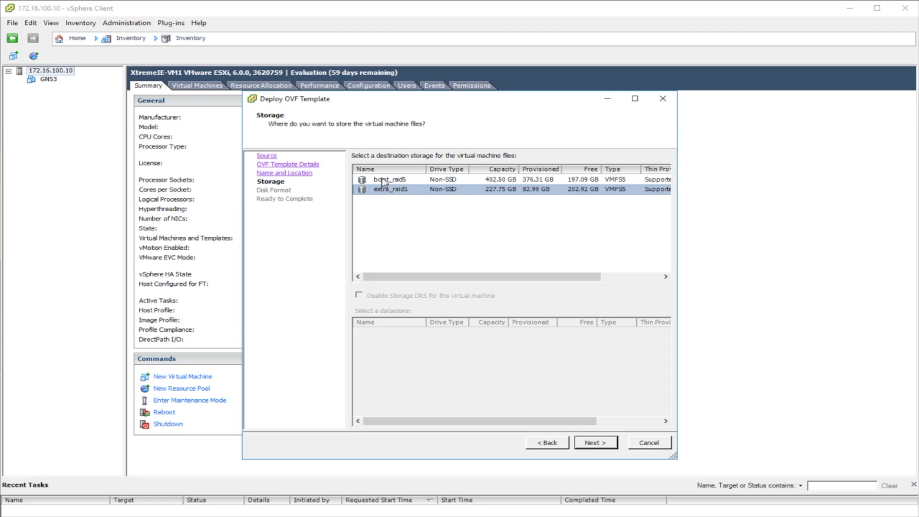
click(360, 181)
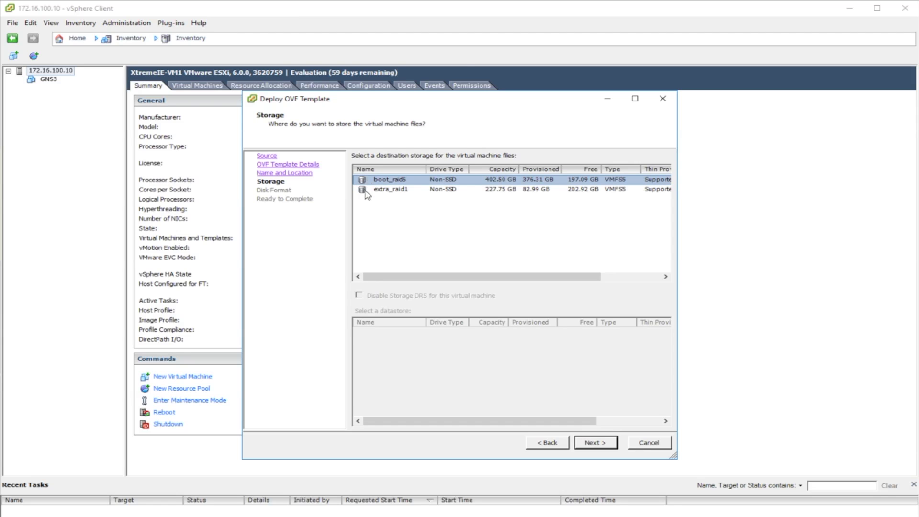
click(367, 191)
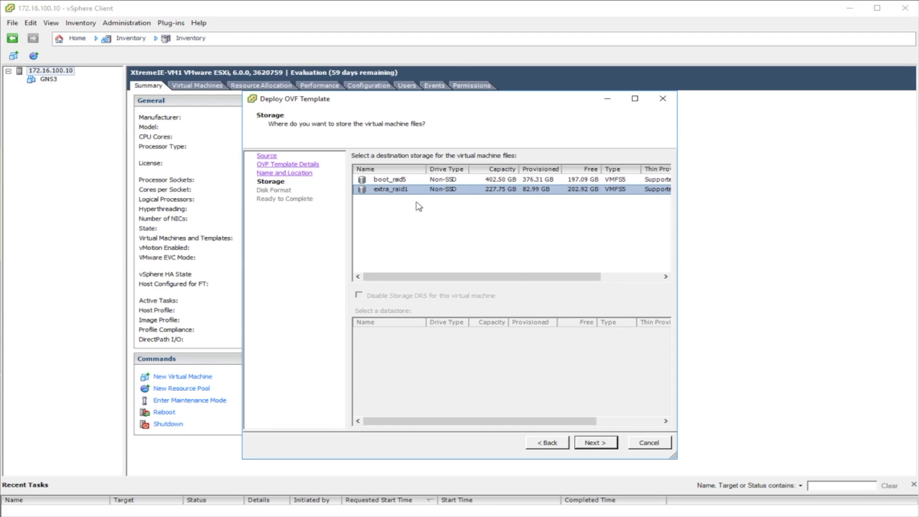
click(598, 450)
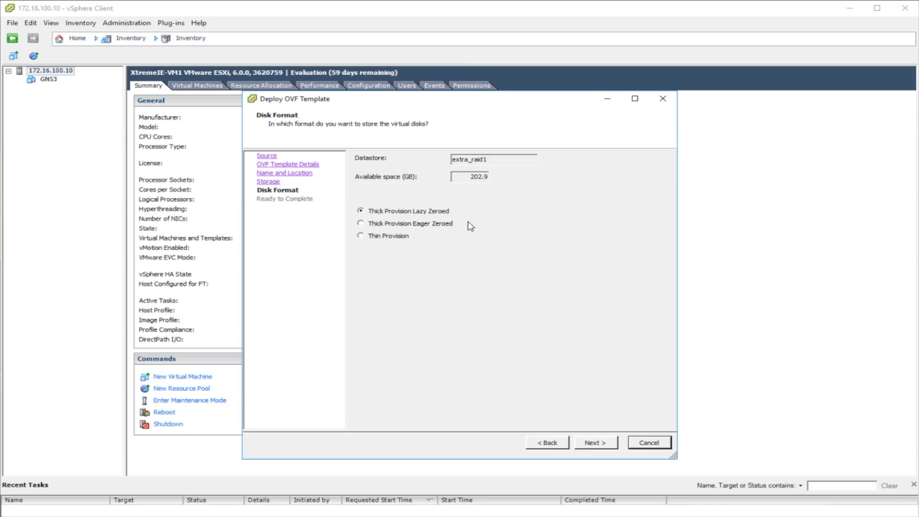
click(595, 444)
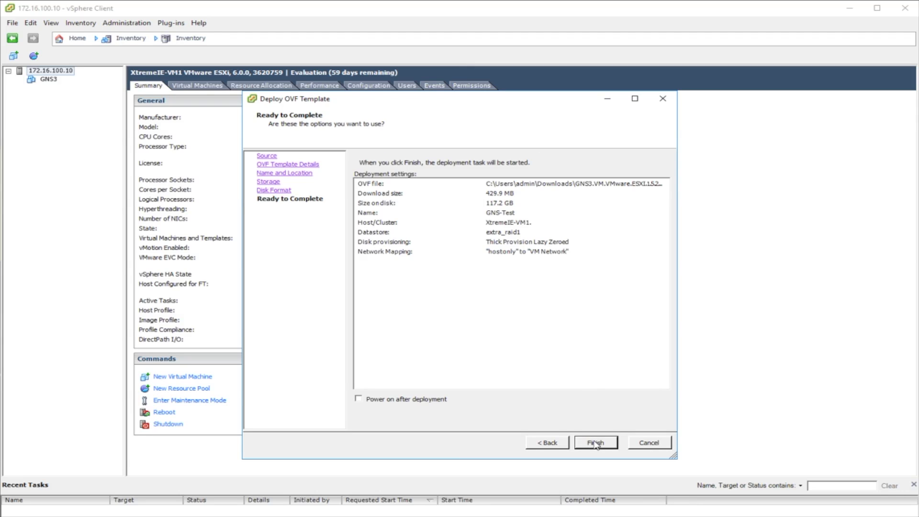
click(596, 443)
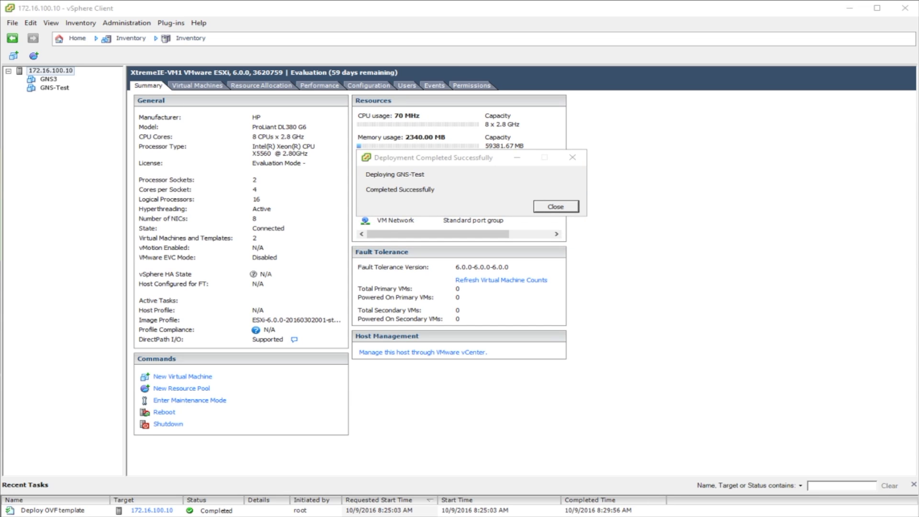
mouse_move(364, 170)
mouse_down()
mouse_move(434, 168)
mouse_move(373, 165)
mouse_up()
drag(546, 169, 545, 197)
drag(539, 186, 551, 185)
drag(181, 516, 185, 510)
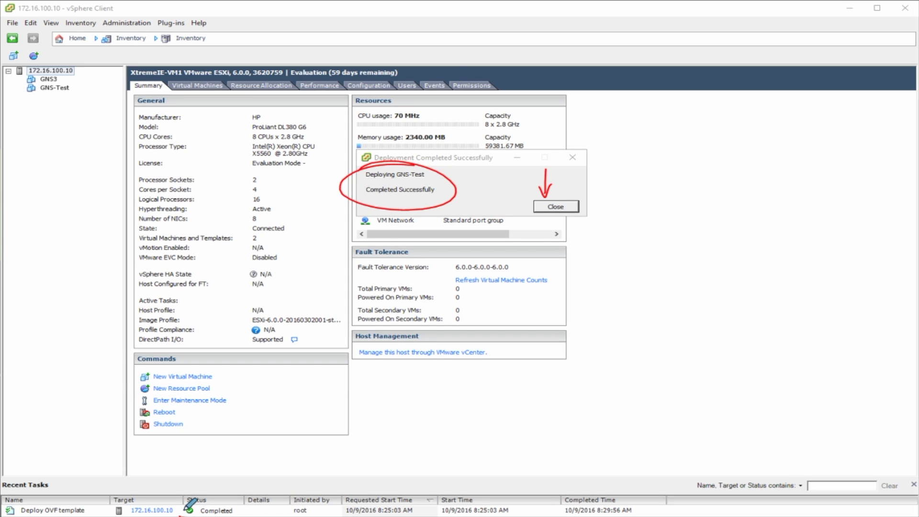
drag(208, 461, 211, 500)
drag(211, 501, 217, 488)
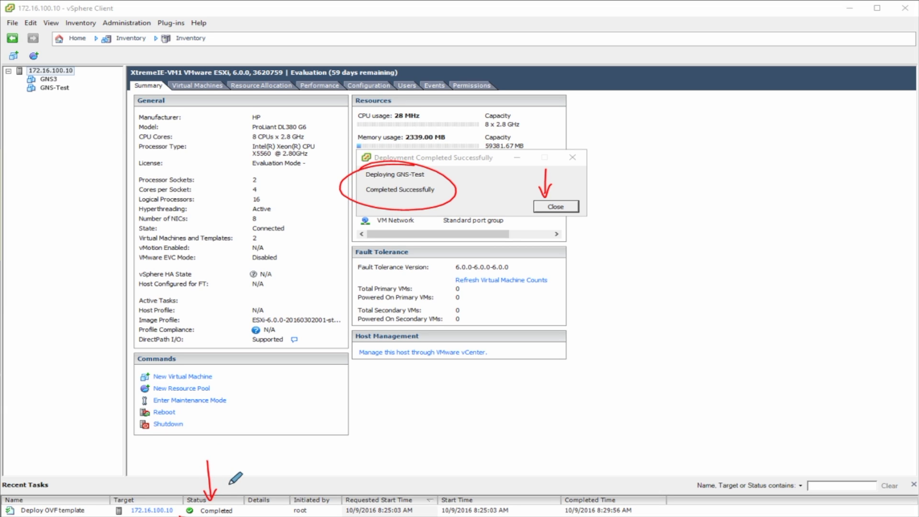
key(Escape)
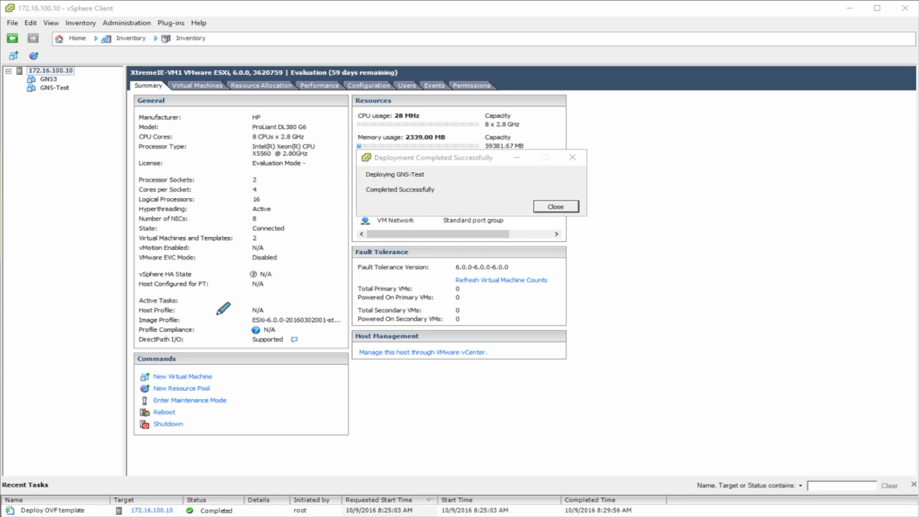
Dismiss the deployment message and set the number of virtual sockets to 16 in the GNS-Test virtual machine's settings.
click(553, 206)
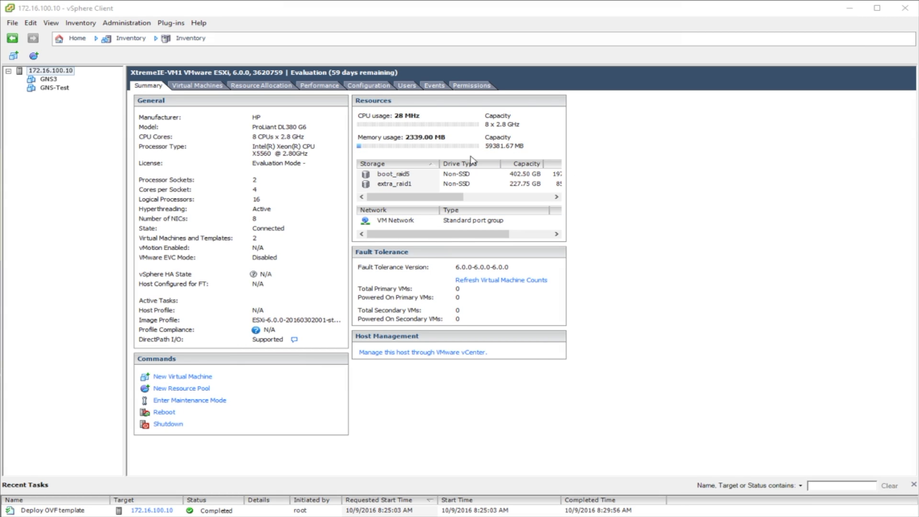
right_click(62, 95)
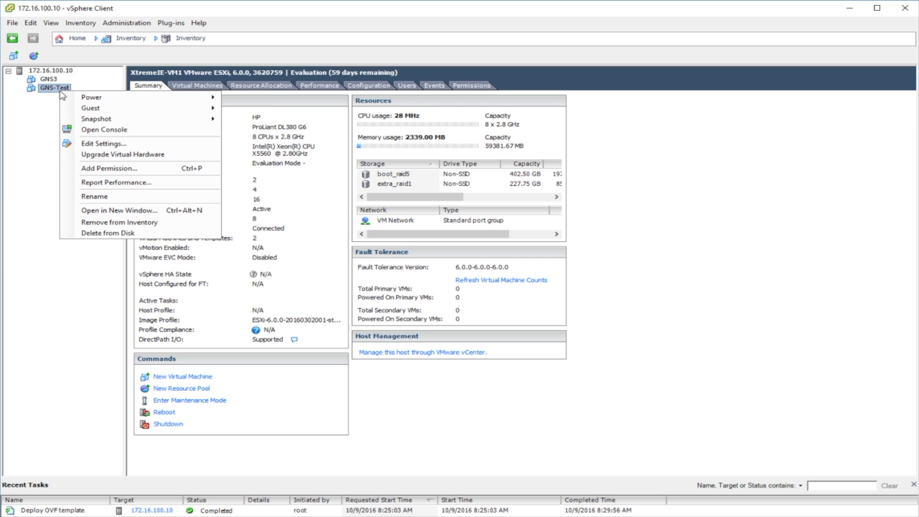
click(105, 143)
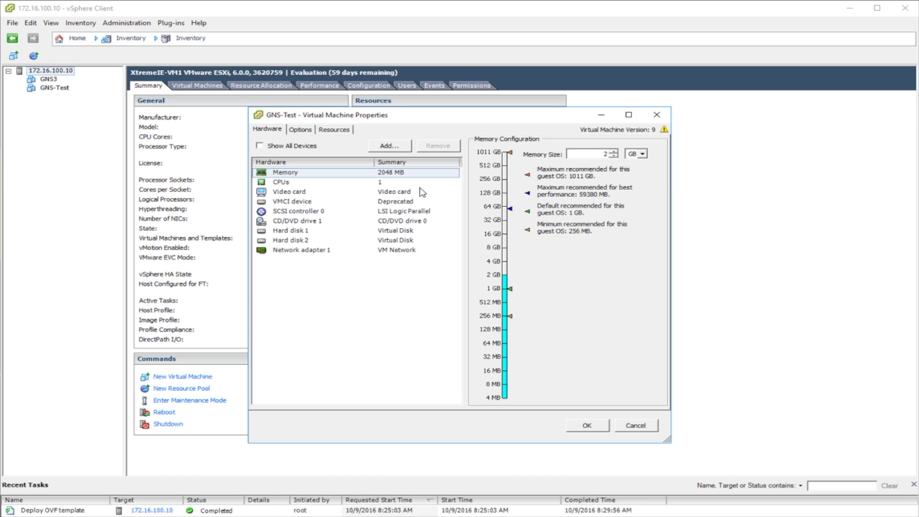
click(395, 184)
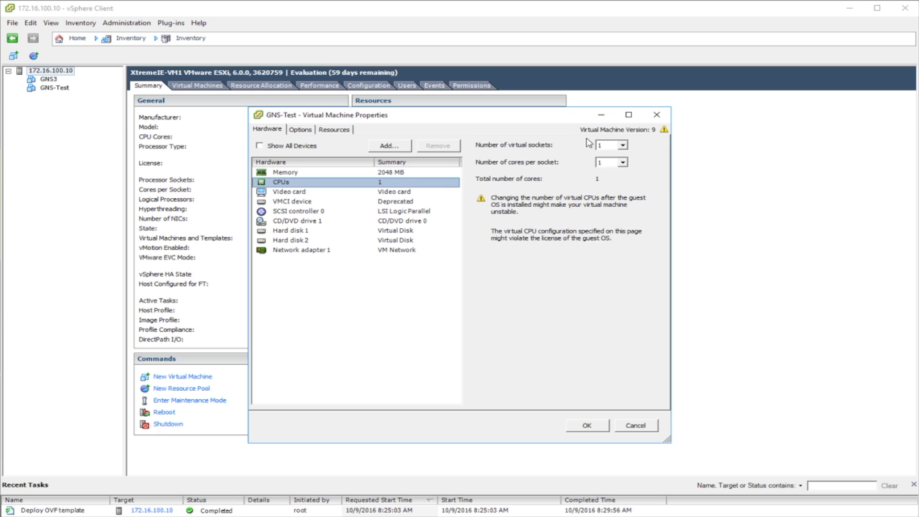
click(624, 146)
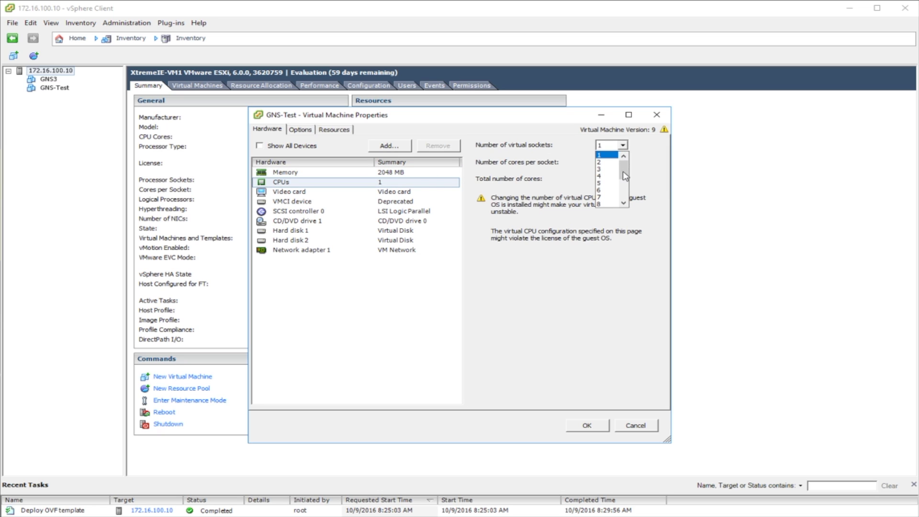
drag(625, 177, 625, 222)
click(617, 204)
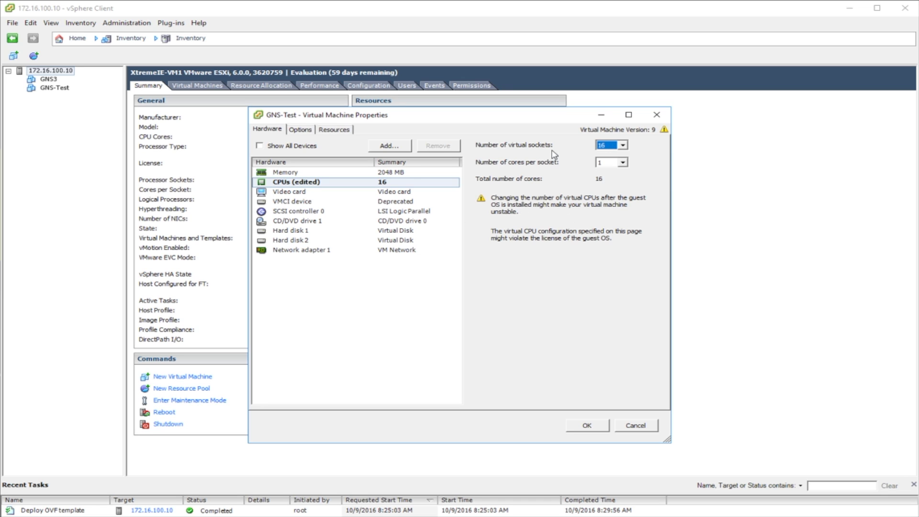
Set the GNS-Test memory size to the recommended best-performance maximum of 59380 MB and save the virtual machine settings.
click(402, 174)
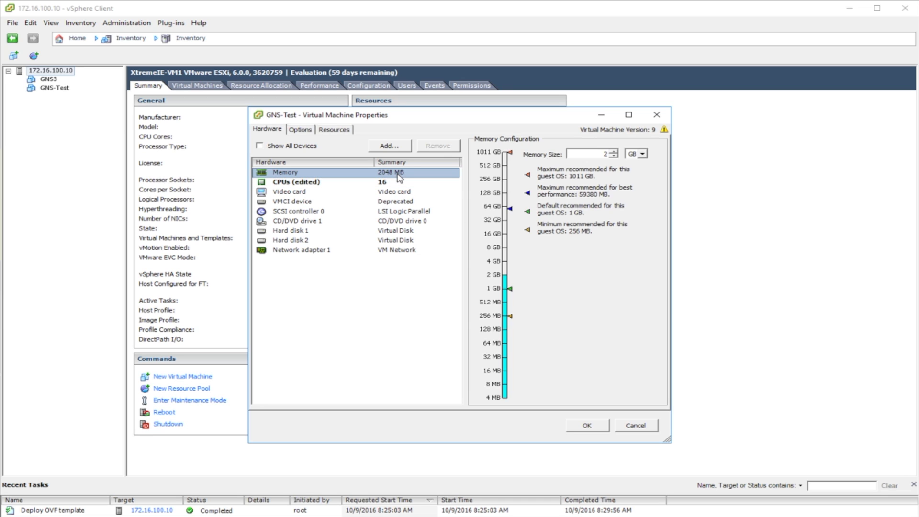
click(510, 210)
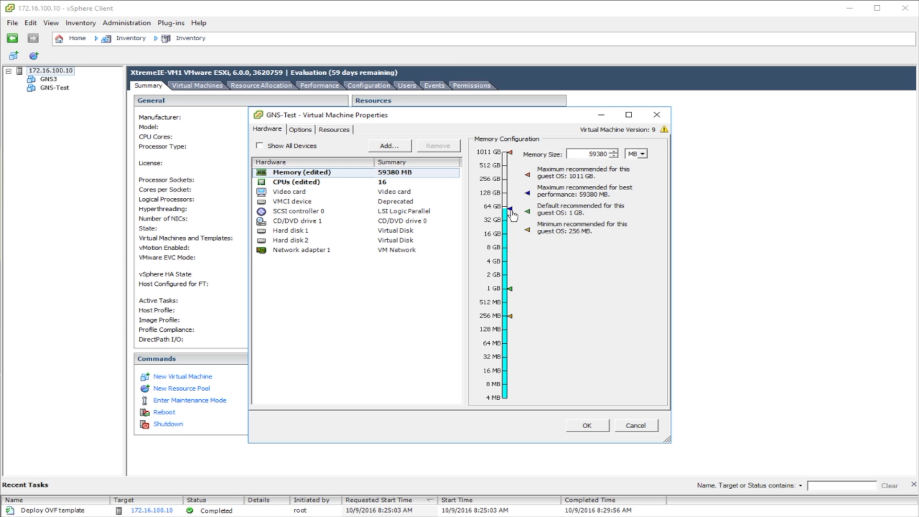
click(587, 427)
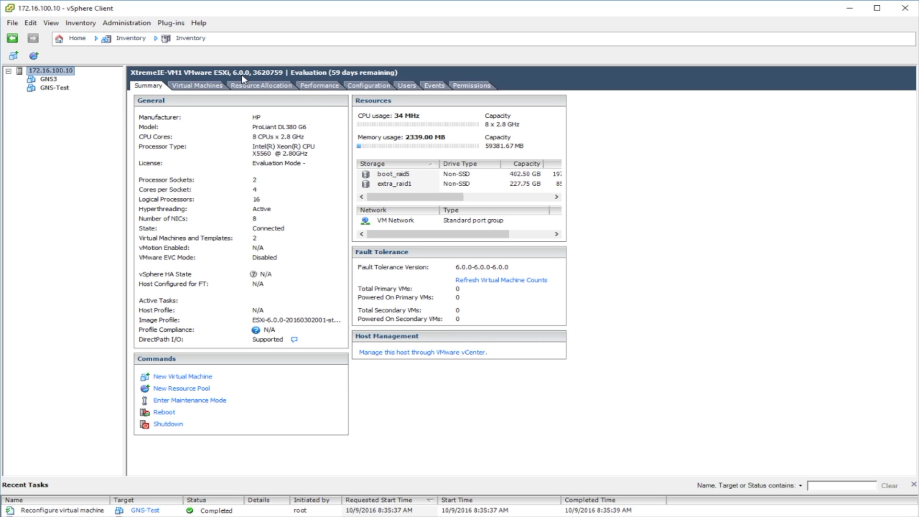
Upgrade the virtual hardware of the GNS-Test virtual machine to version 11.
right_click(61, 89)
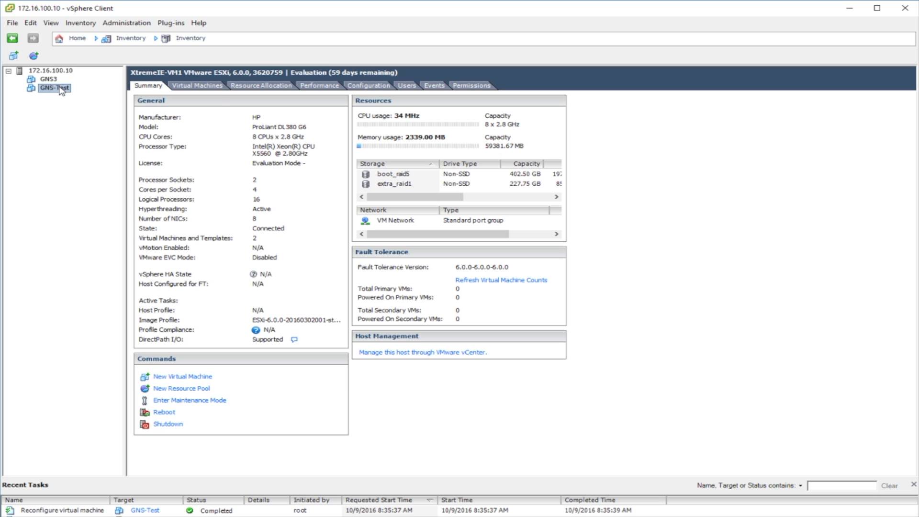
click(106, 150)
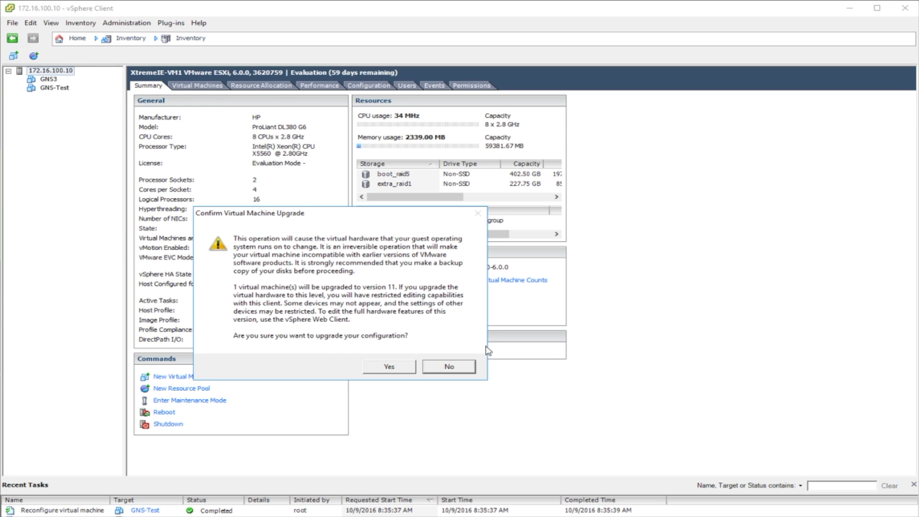
drag(332, 215, 277, 205)
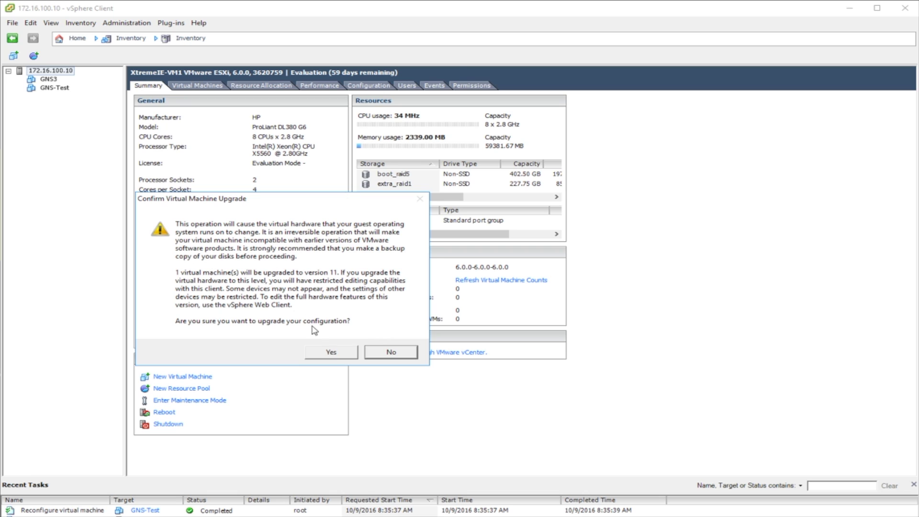
click(330, 353)
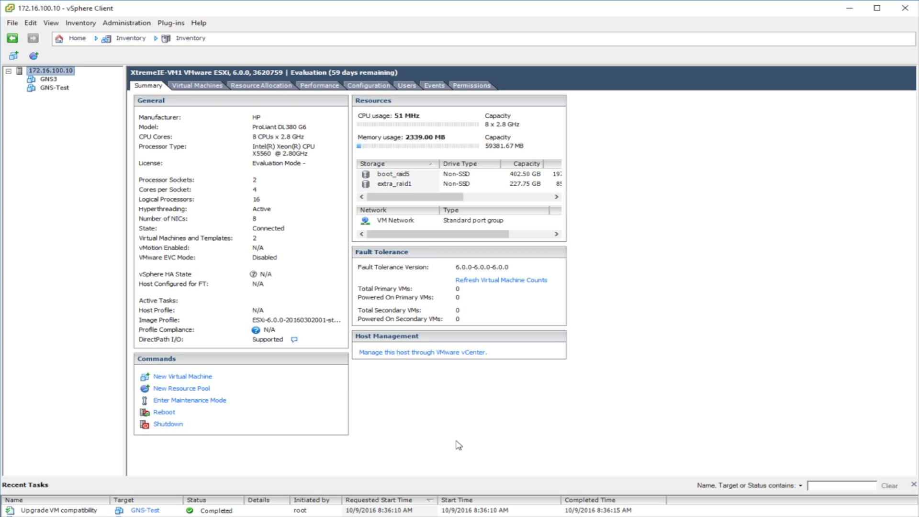
Review the hardware settings of the GNS-Test virtual machine and close them without making changes.
click(64, 89)
right_click(57, 89)
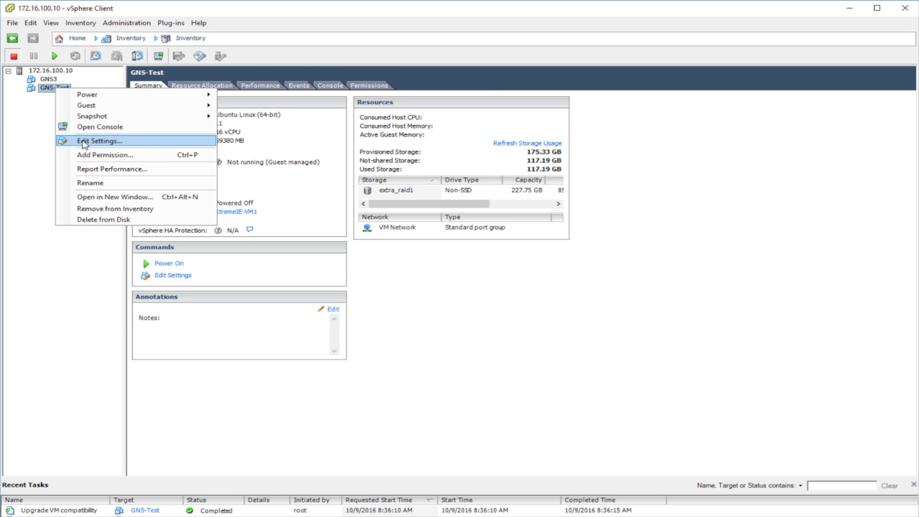
click(84, 142)
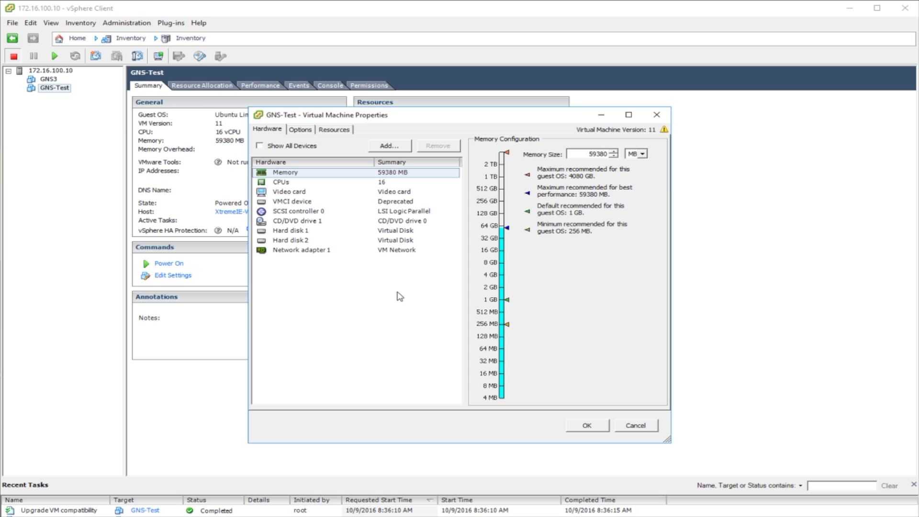
drag(426, 116, 313, 109)
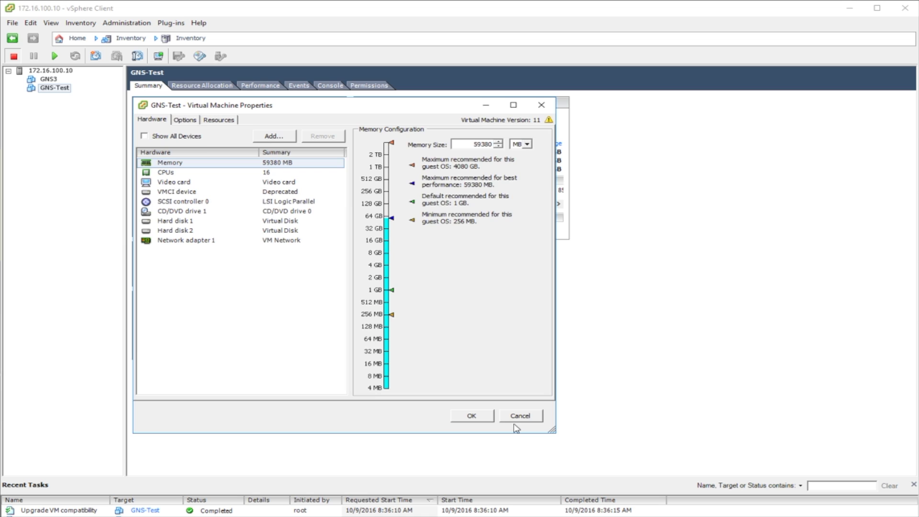
click(519, 420)
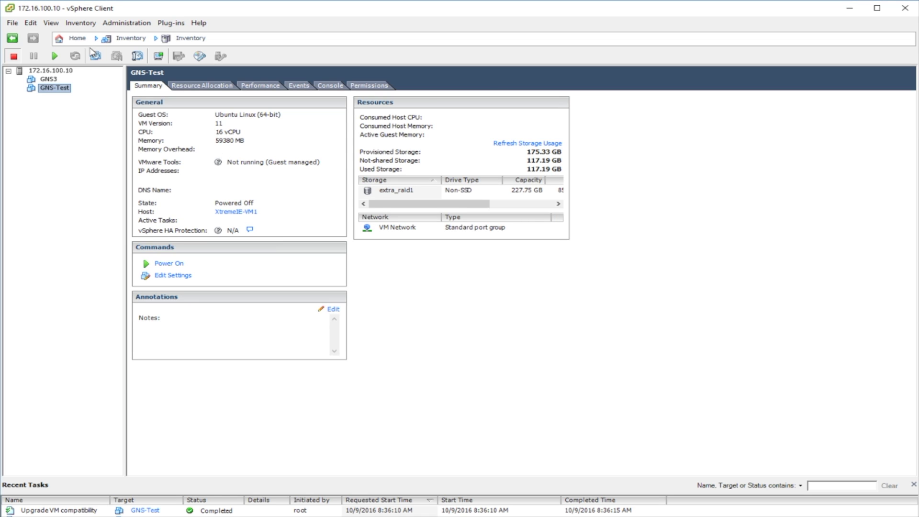
Inspect the ESXi host's networking configuration, including the NIC teaming policy of vSwitch1, without changing it.
click(60, 71)
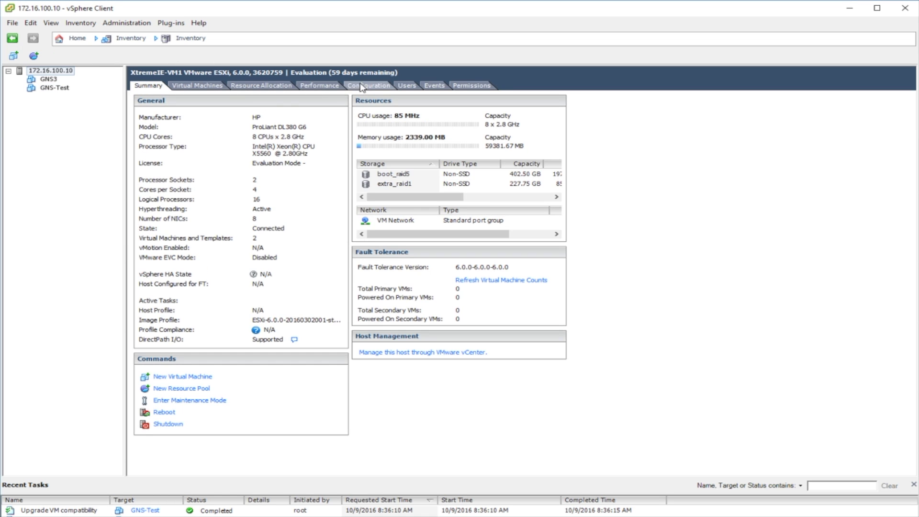
click(364, 86)
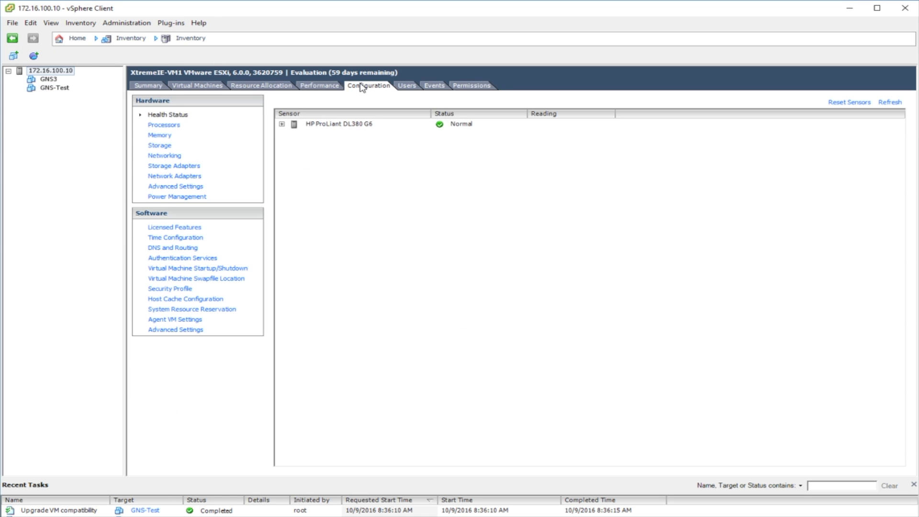
click(164, 156)
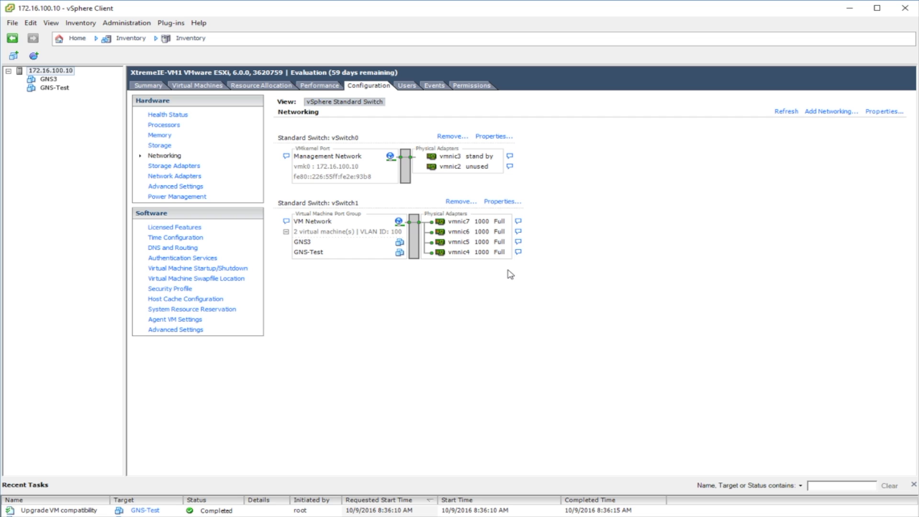
click(502, 202)
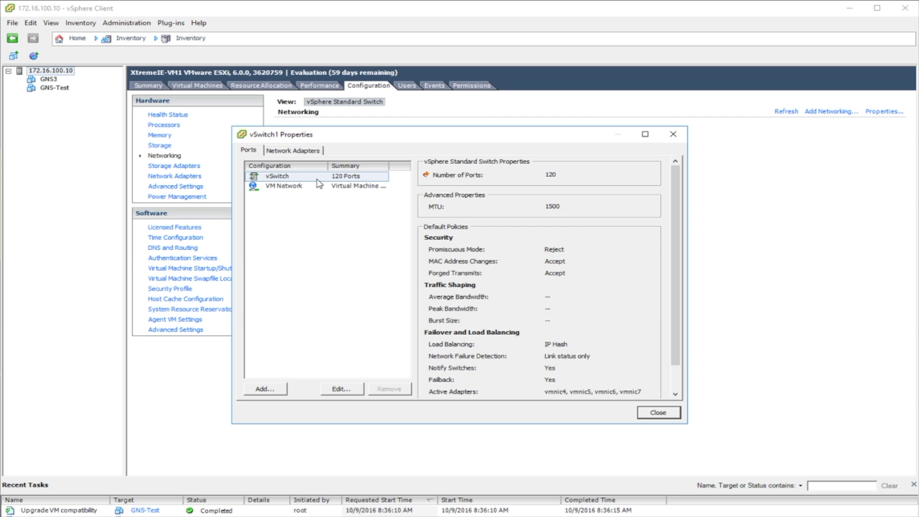
click(352, 389)
click(431, 130)
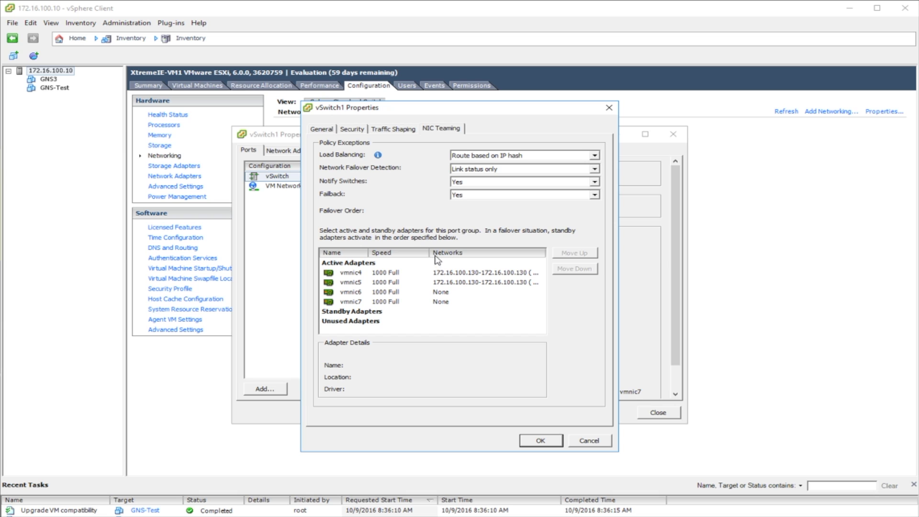
click(594, 441)
click(658, 413)
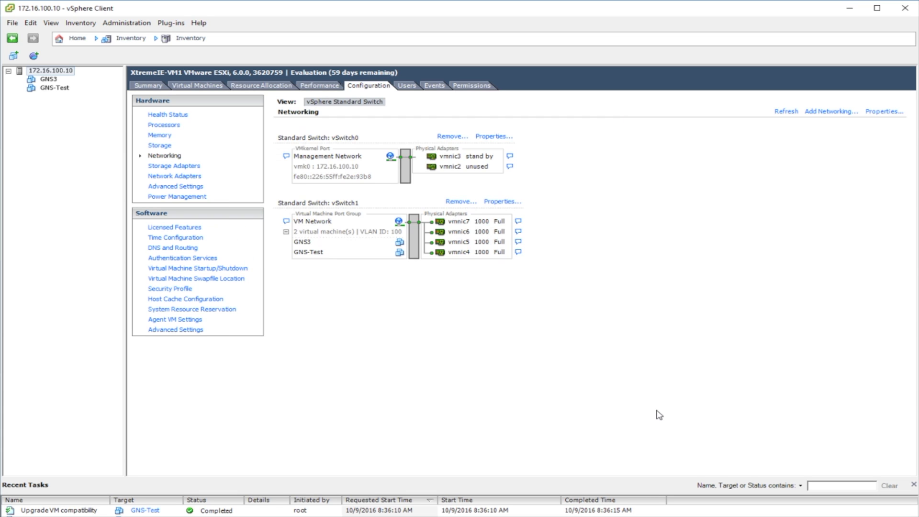
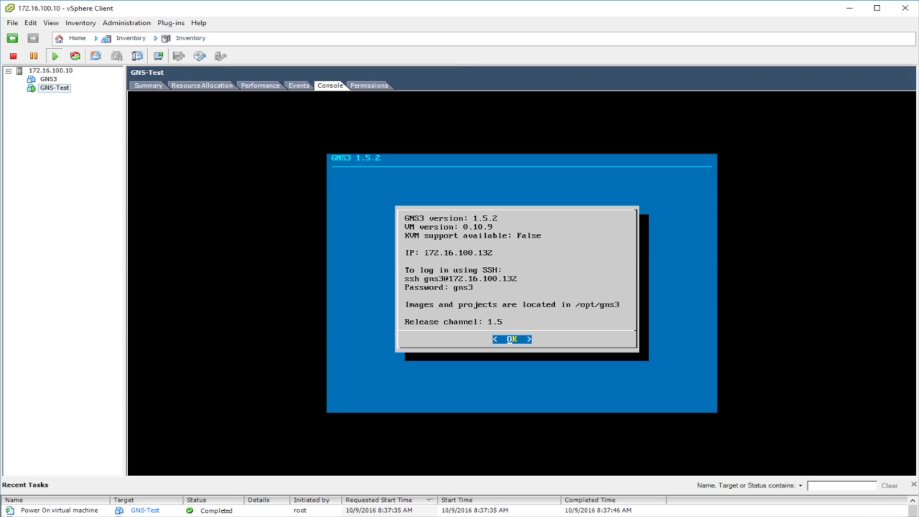
click(364, 245)
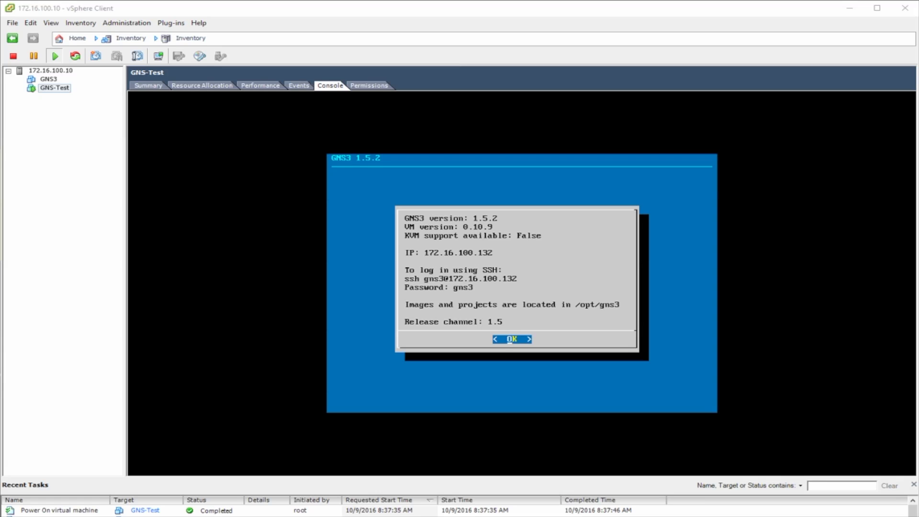
mouse_move(520, 222)
mouse_down()
mouse_move(563, 233)
mouse_move(520, 223)
mouse_up()
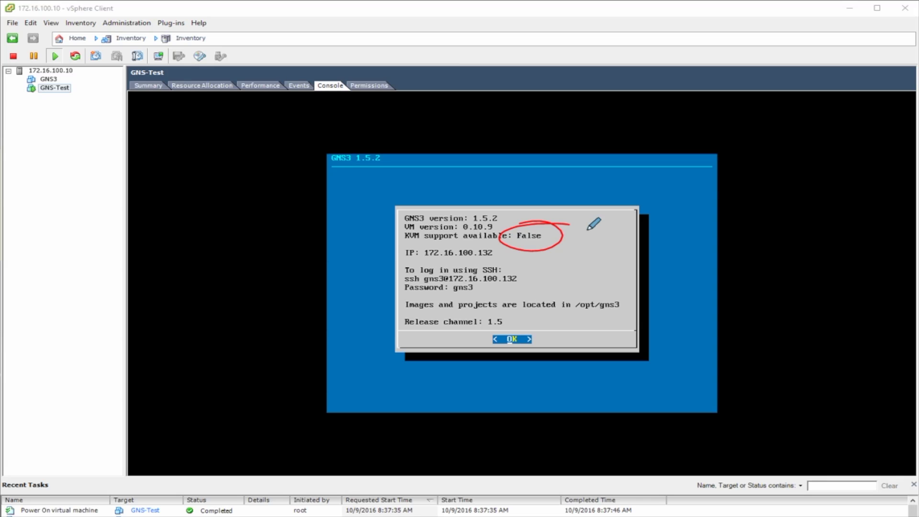
key(Escape)
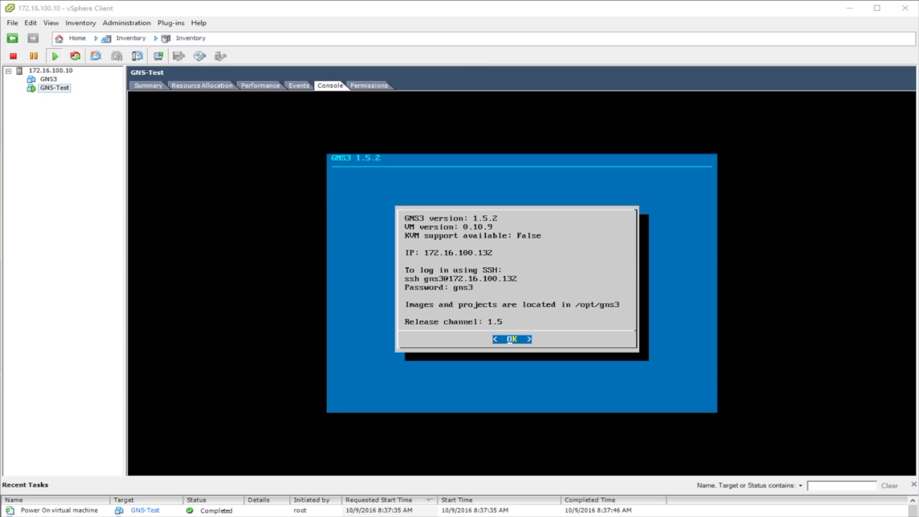
Power off the GNS-Test virtual machine and confirm the shutdown.
right_click(59, 88)
mouse_move(89, 94)
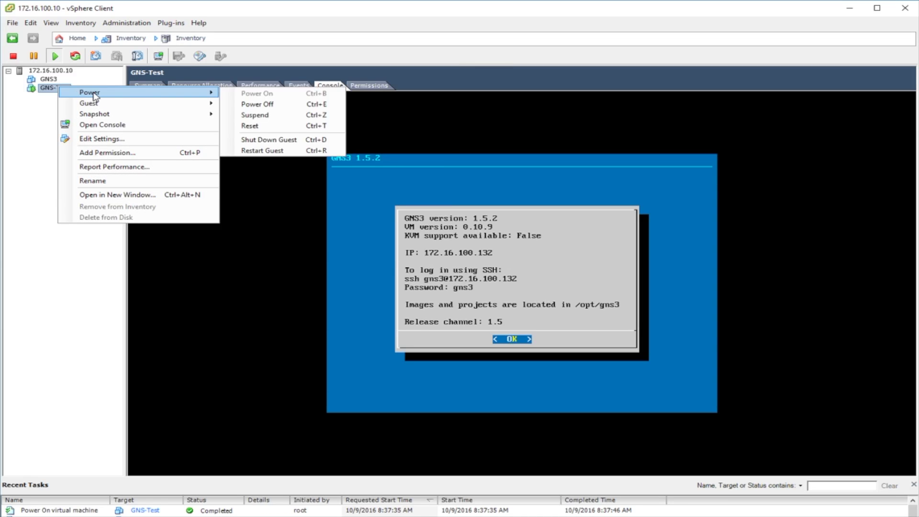
click(258, 96)
click(391, 330)
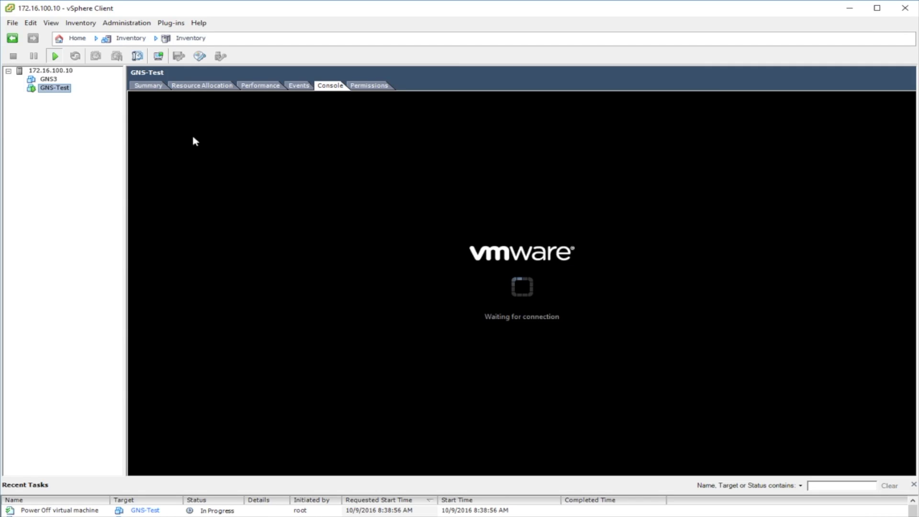
Remove the GNS-Test virtual machine from the inventory, keeping its files on the datastore.
right_click(46, 91)
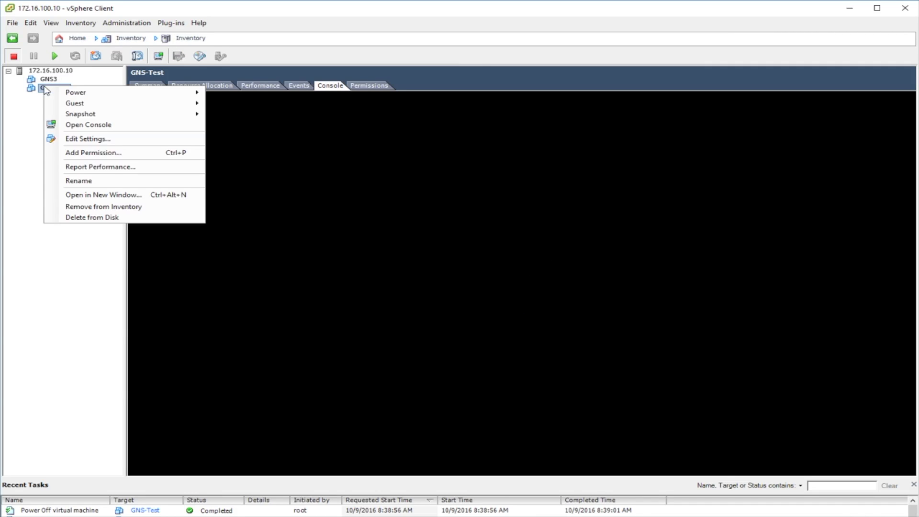
click(109, 208)
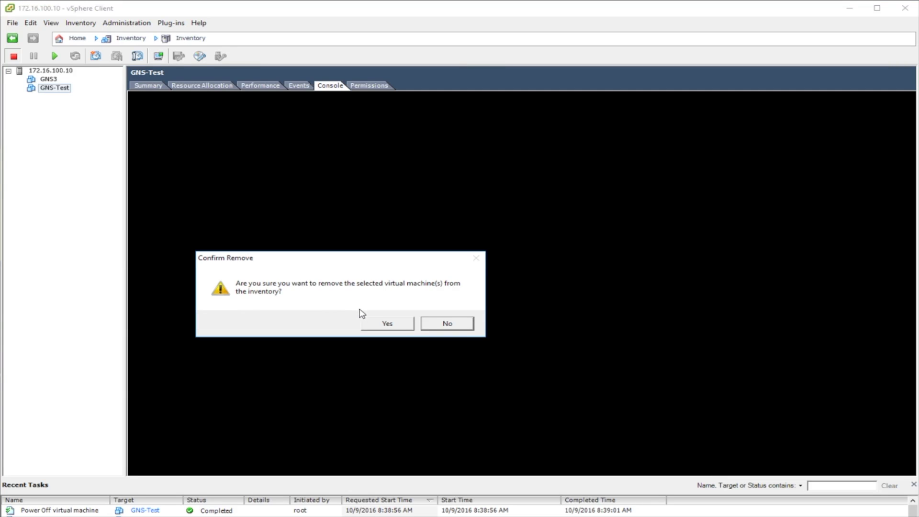
click(379, 323)
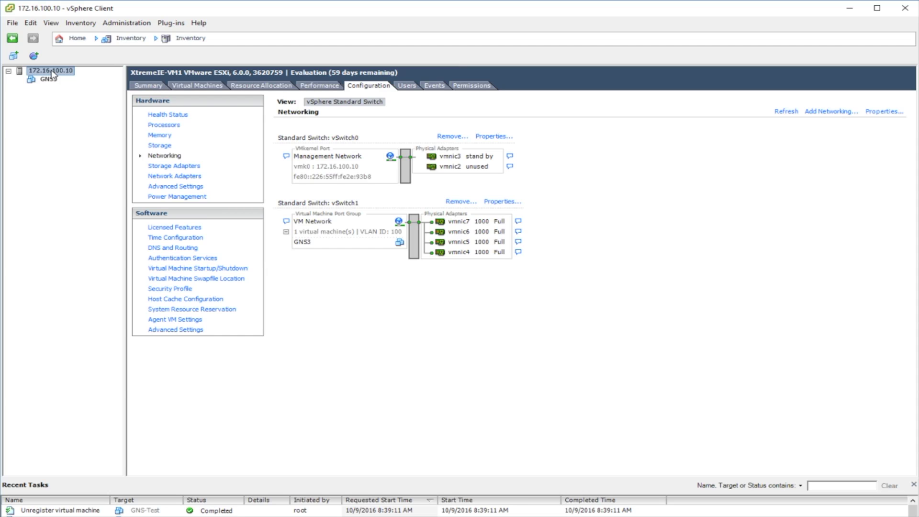
Browse the extra_raid1 datastore from the host summary and open its GNS-Test folder.
click(144, 87)
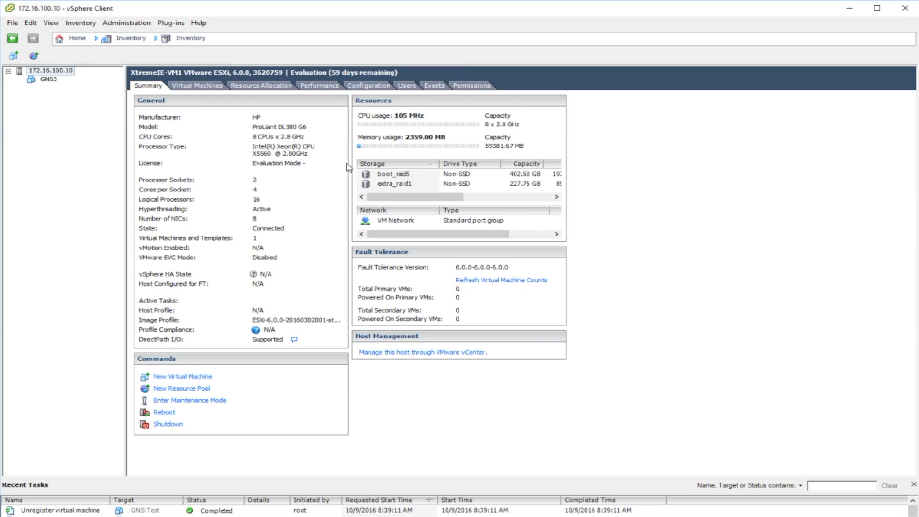
right_click(399, 187)
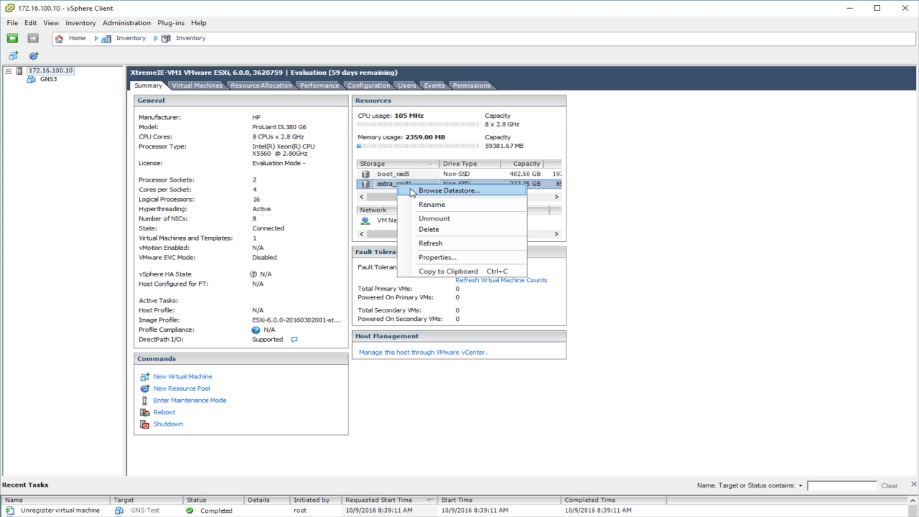
click(414, 191)
drag(382, 184, 430, 183)
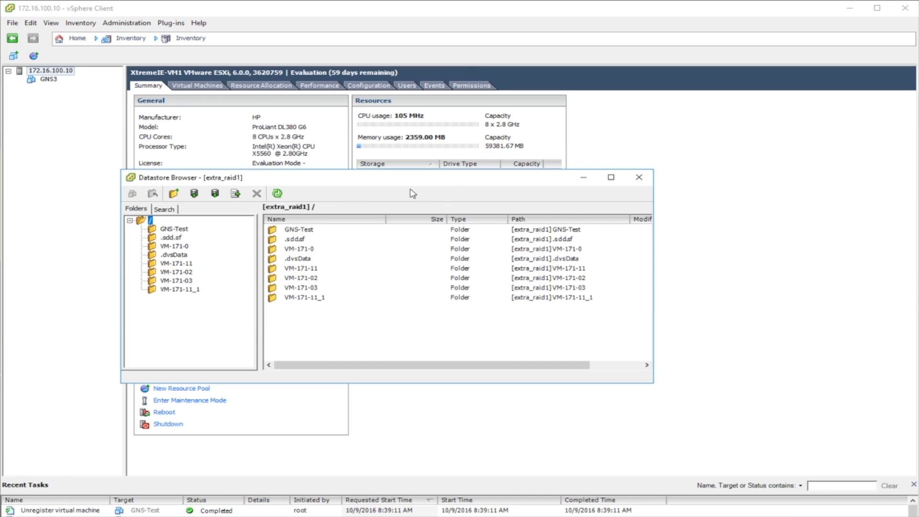
click(173, 229)
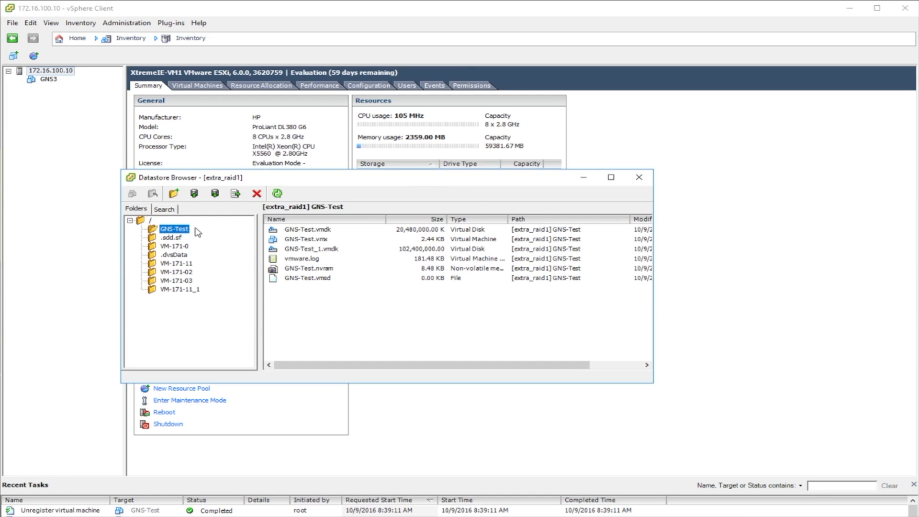
Download the GNS-Test.vmx file from the datastore folder to the local Desktop.
click(322, 241)
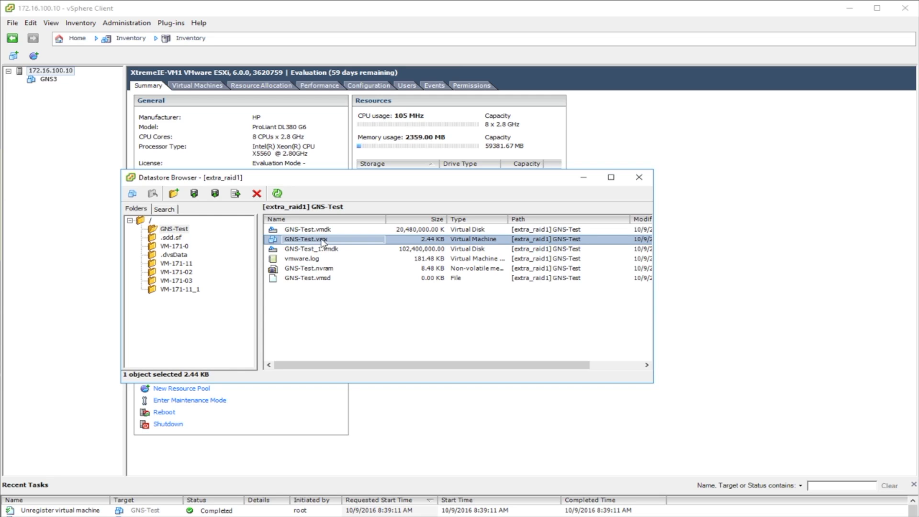
right_click(340, 244)
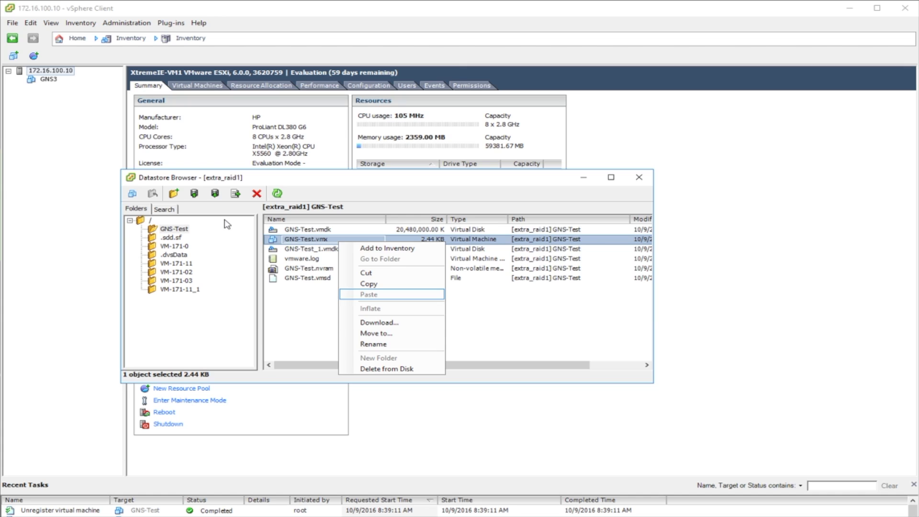
key(Escape)
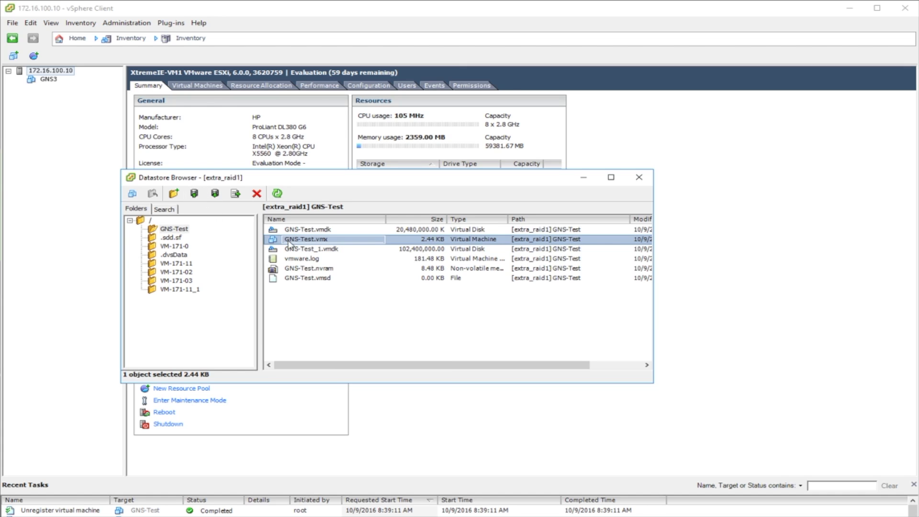
right_click(290, 243)
click(332, 322)
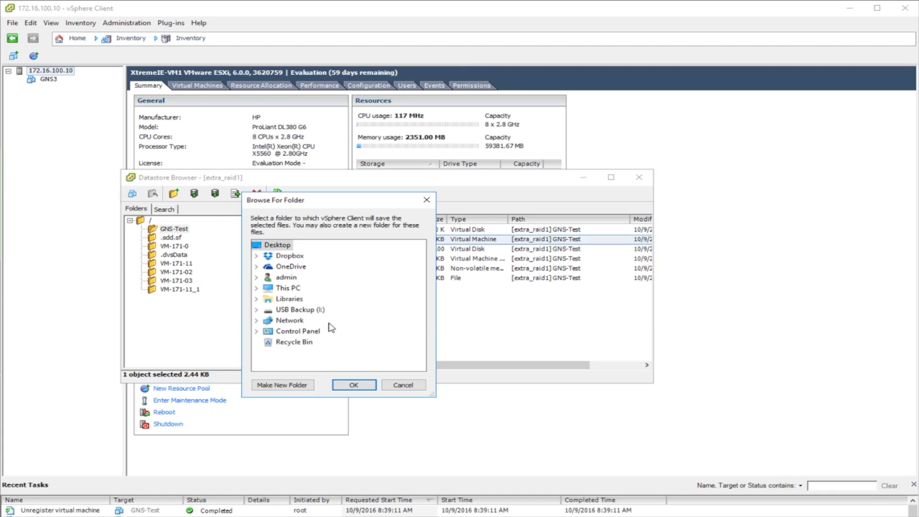
click(357, 385)
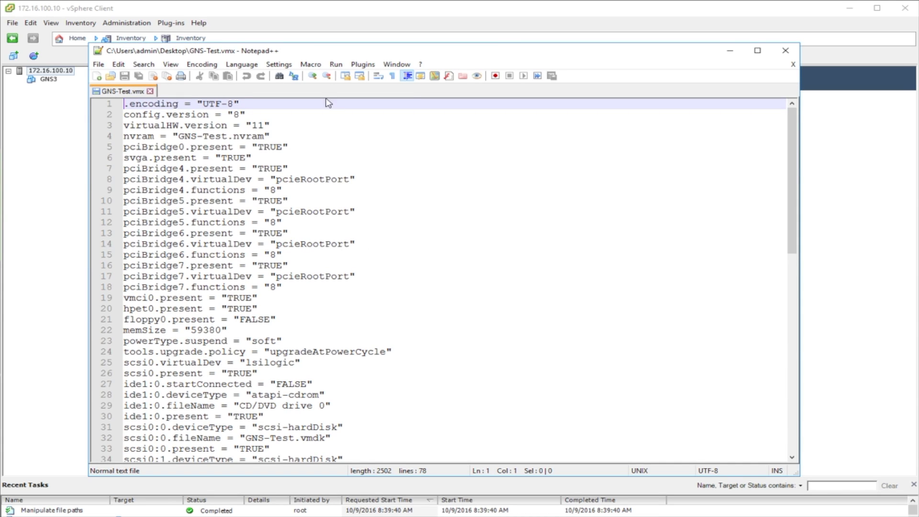
In Notepad++, append the line vhv.enable = "TRUE" after the softPowerOff entry at the end of GNS-Test.vmx.
scroll(334, 226, down, 15)
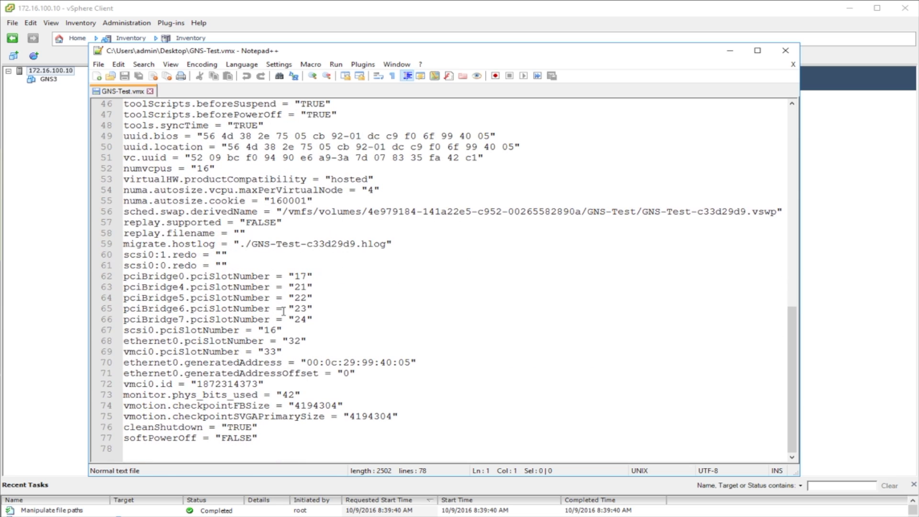
drag(338, 445, 287, 249)
click(300, 245)
scroll(301, 248, down, 15)
click(294, 441)
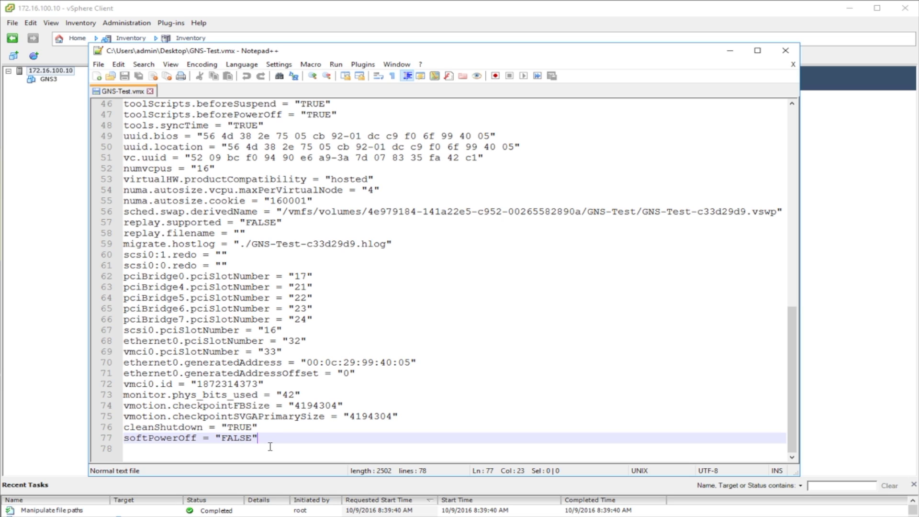
key(Return)
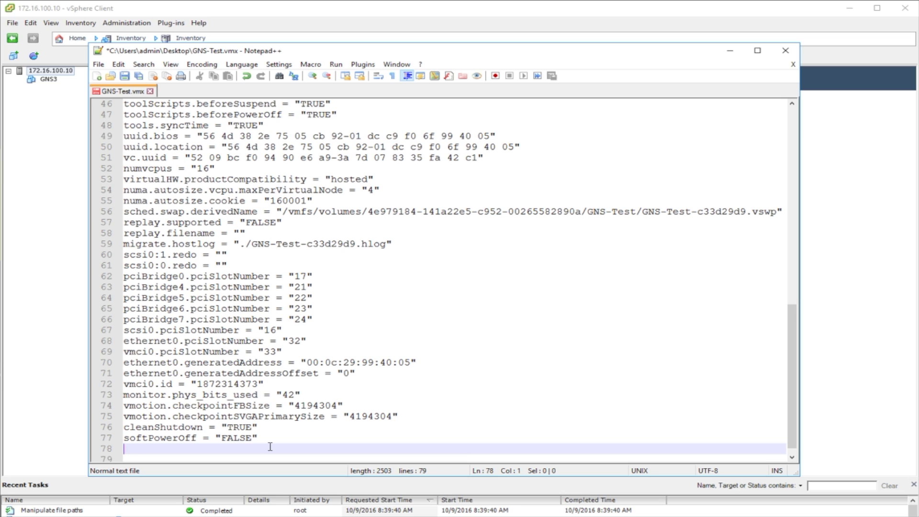
text(vhv.enable = )
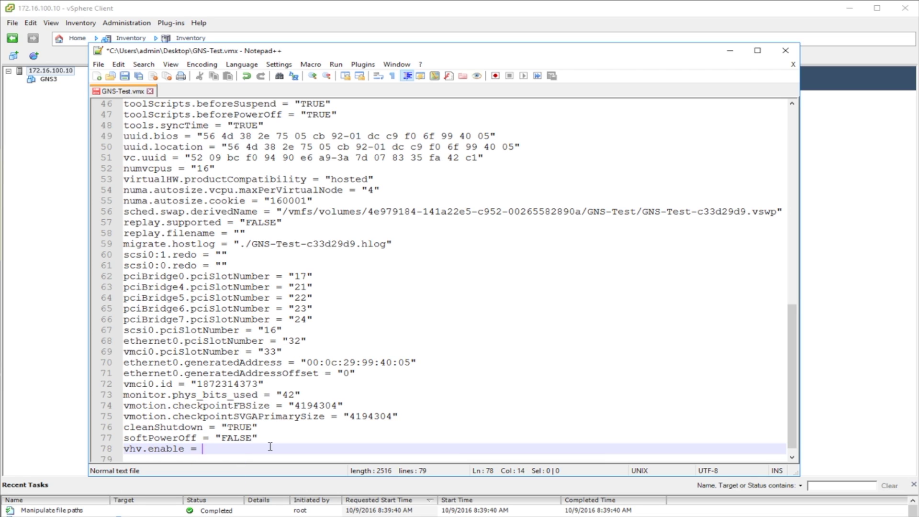
text("TRUE)
drag(267, 452, 208, 450)
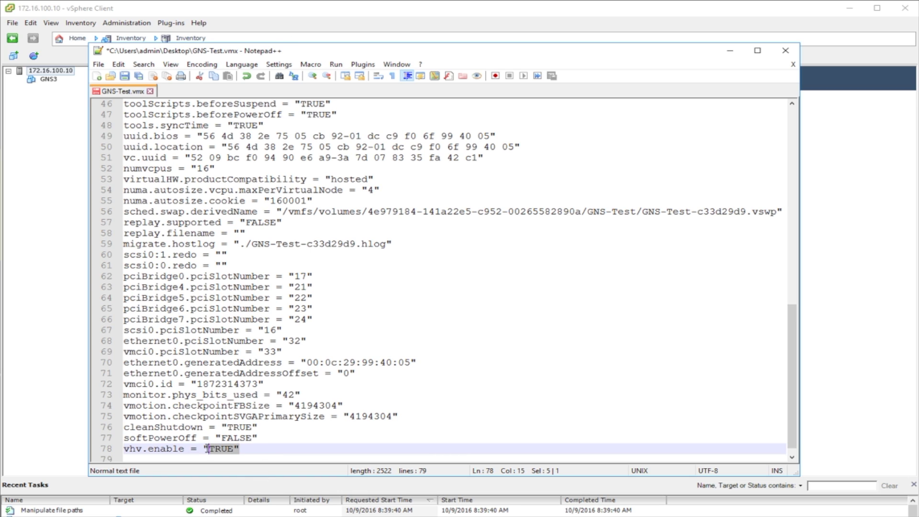
click(208, 450)
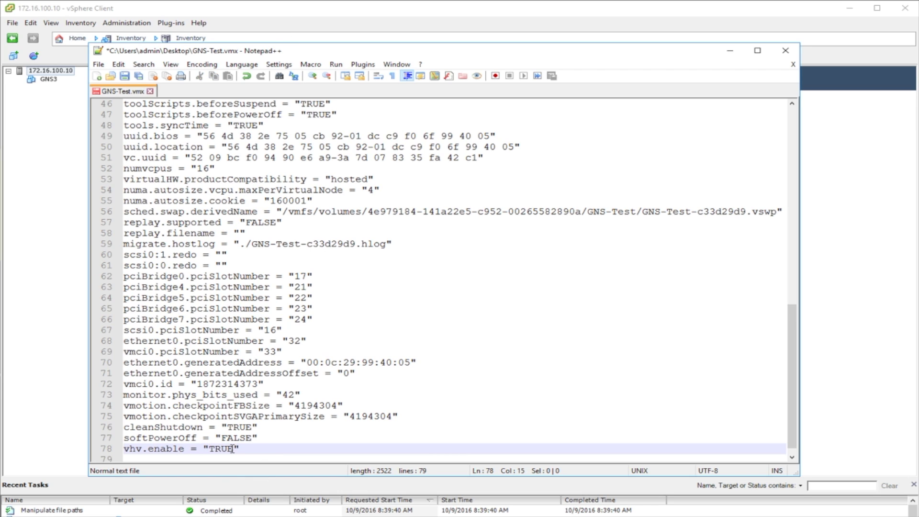
drag(232, 449, 288, 449)
click(127, 449)
click(288, 449)
drag(218, 53, 218, 44)
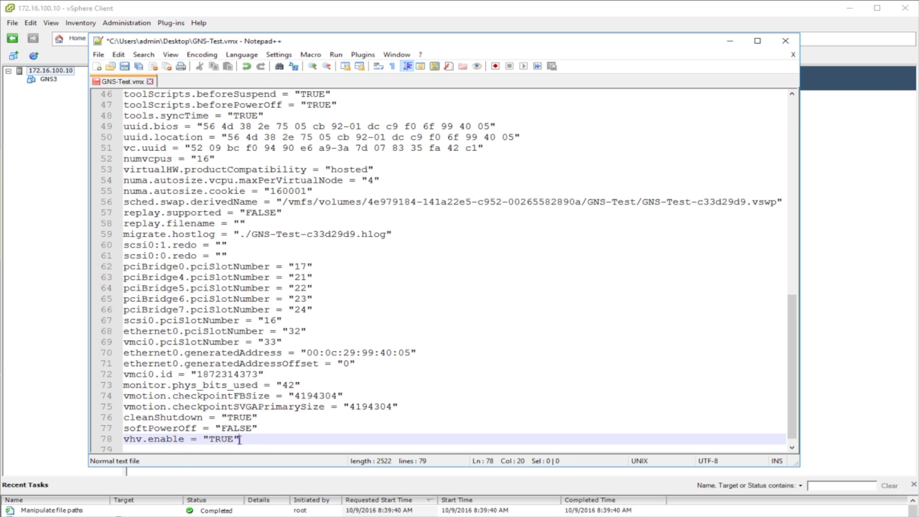
Save the edited GNS-Test.vmx file and close Notepad++.
drag(240, 439, 119, 438)
click(152, 439)
click(129, 65)
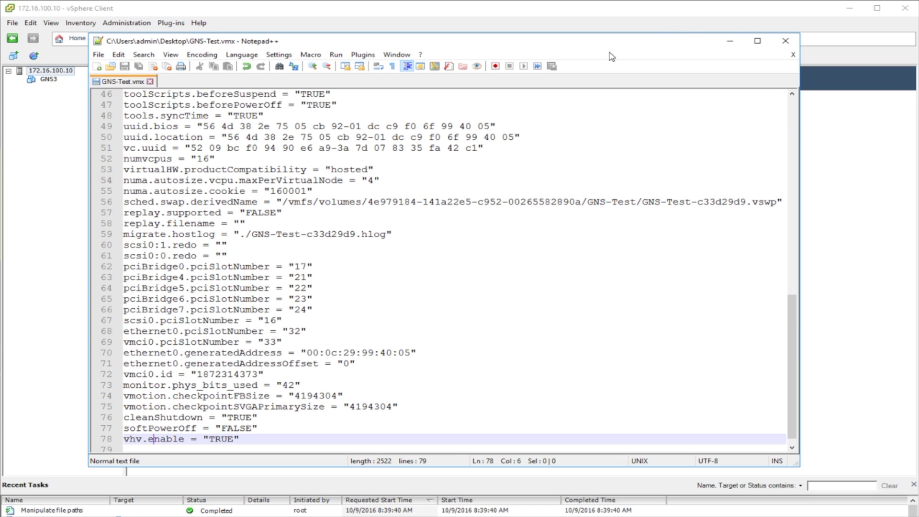
click(786, 41)
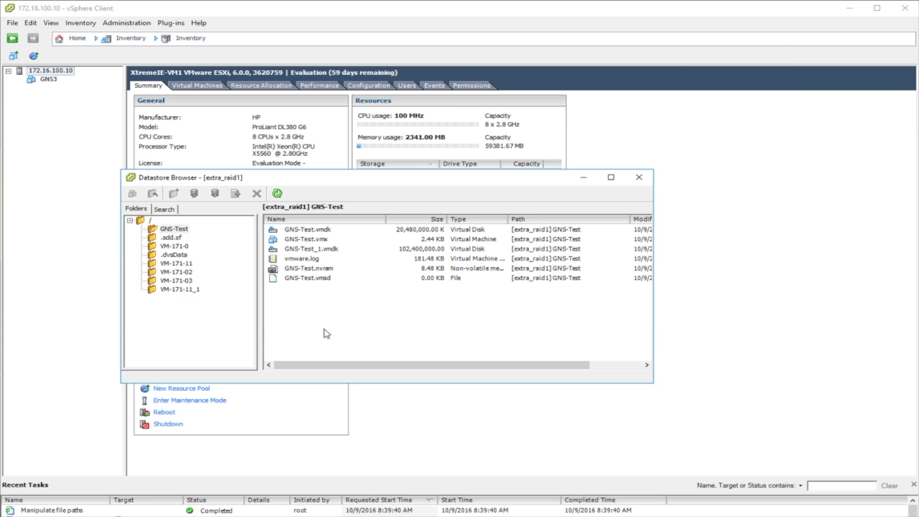
Upload the edited GNS-Test.vmx from the local Desktop into the GNS-Test folder on the extra_raid1 datastore.
click(170, 230)
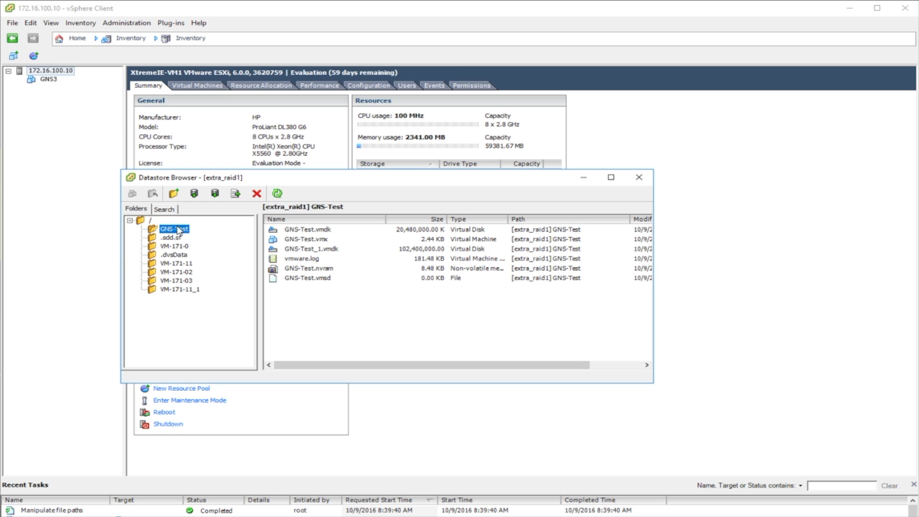
click(194, 194)
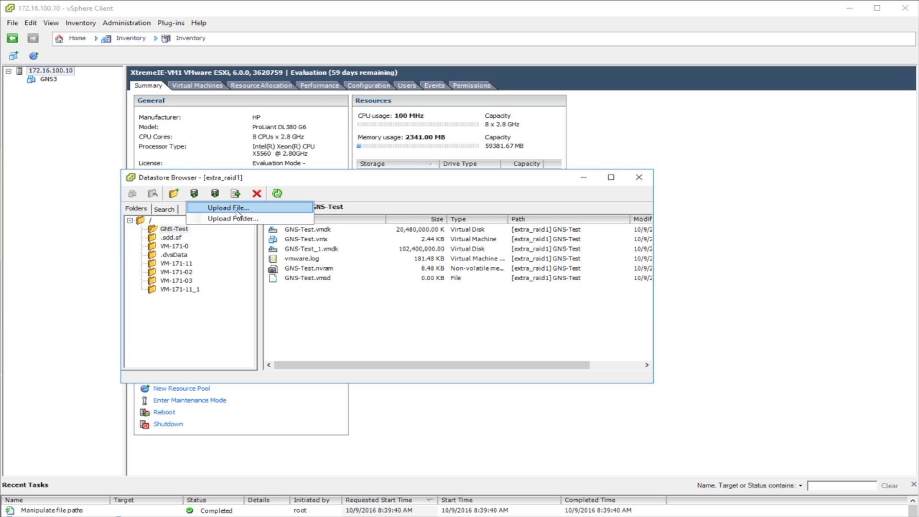
click(237, 209)
click(173, 266)
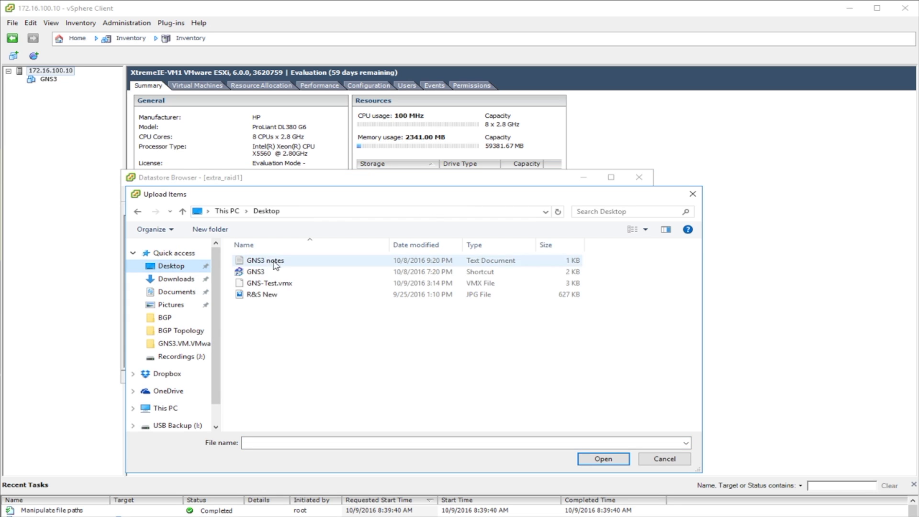
click(274, 285)
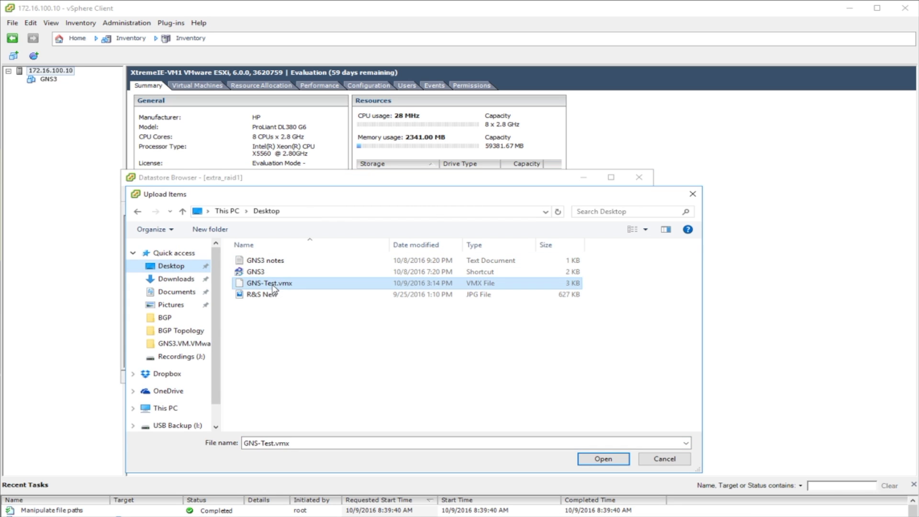
click(602, 461)
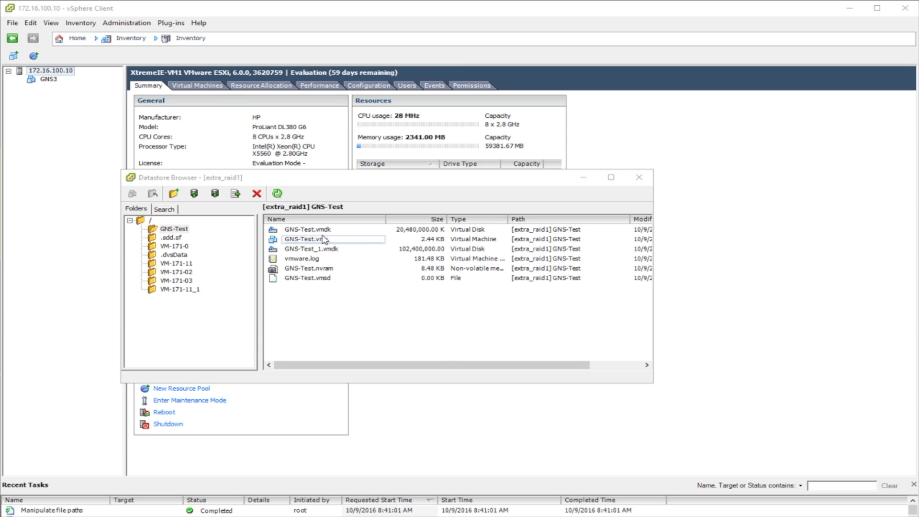
Add GNS-Test.vmx to the inventory as a virtual machine named GNS-Test, and close the datastore browser.
click(353, 242)
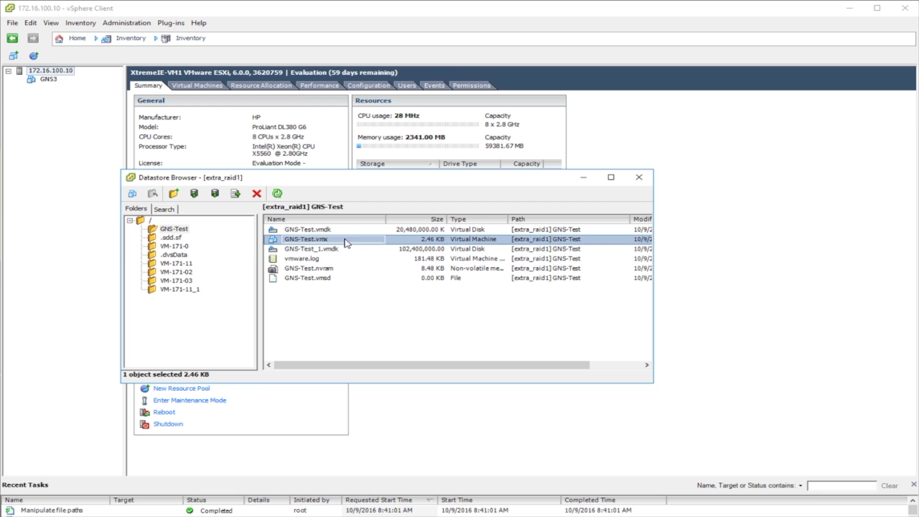
right_click(300, 242)
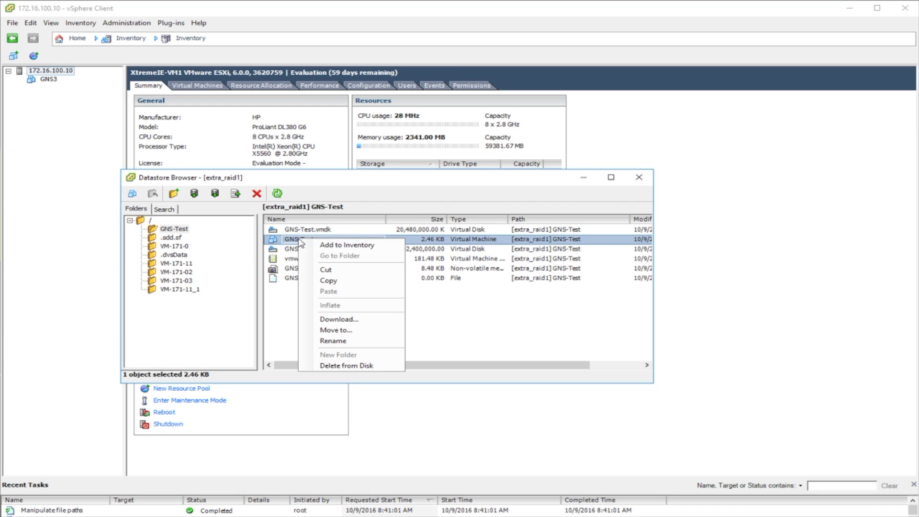
click(330, 245)
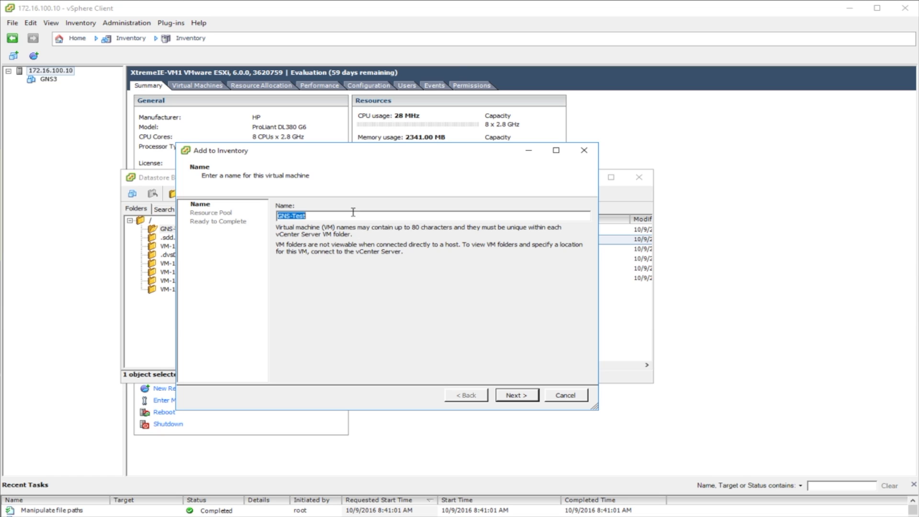
click(523, 400)
click(518, 396)
click(518, 396)
drag(284, 178, 335, 182)
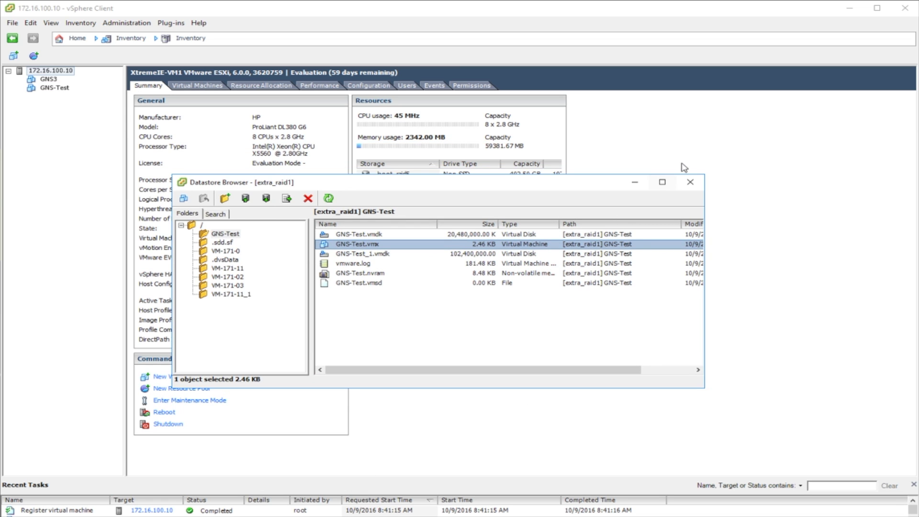
click(690, 182)
Power on the GNS-Test virtual machine and watch it boot in its console.
right_click(67, 91)
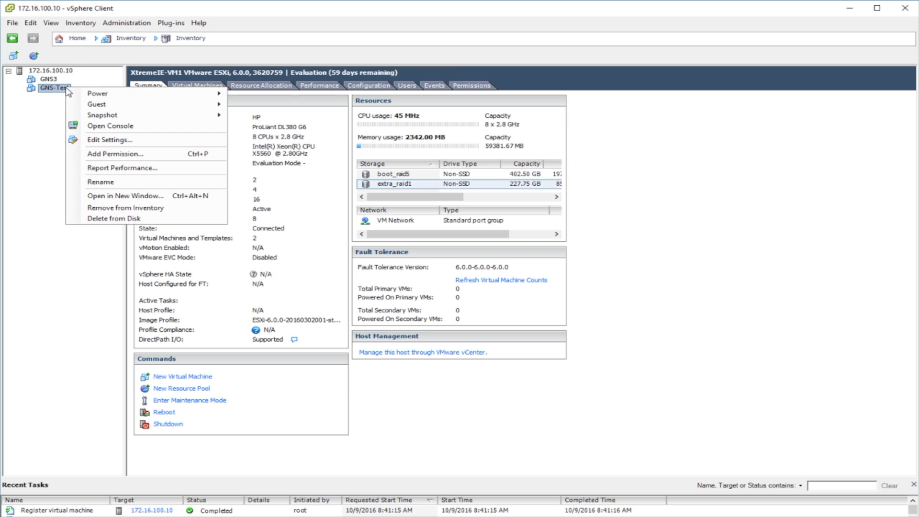
mouse_move(118, 99)
click(292, 94)
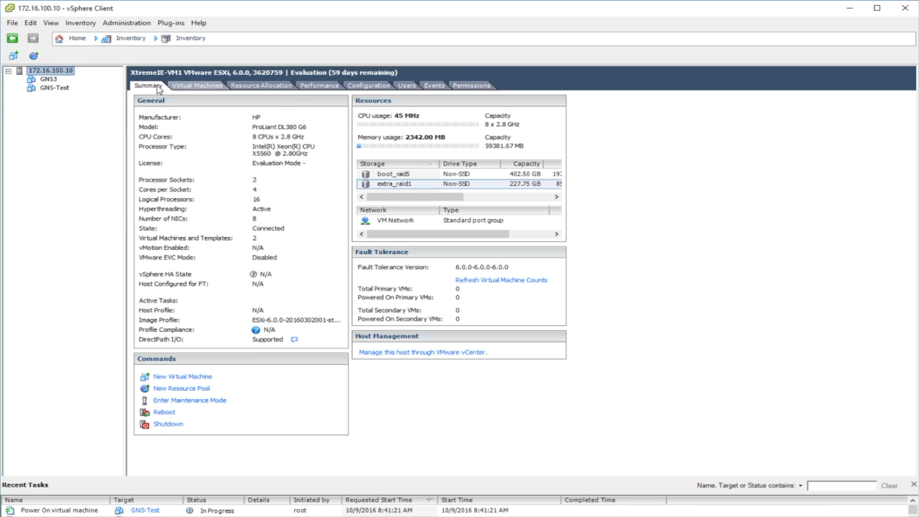
click(48, 89)
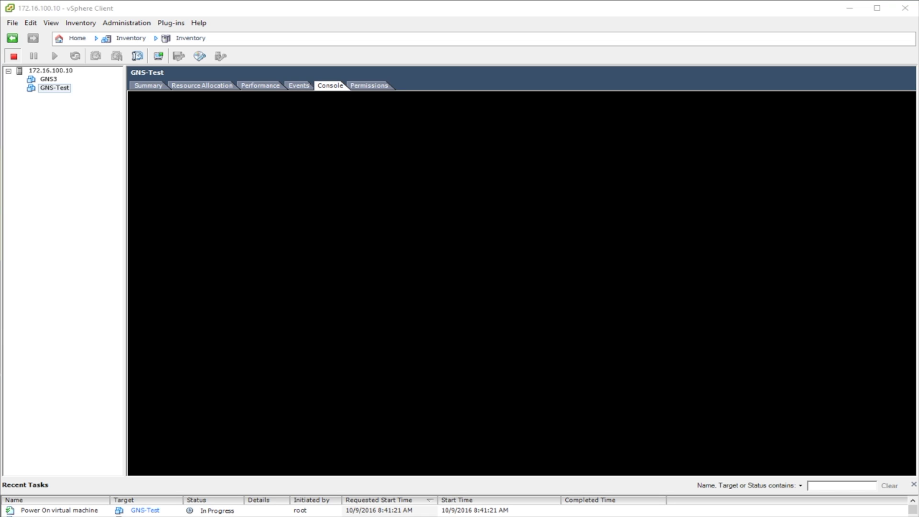
key(ctrl+alt)
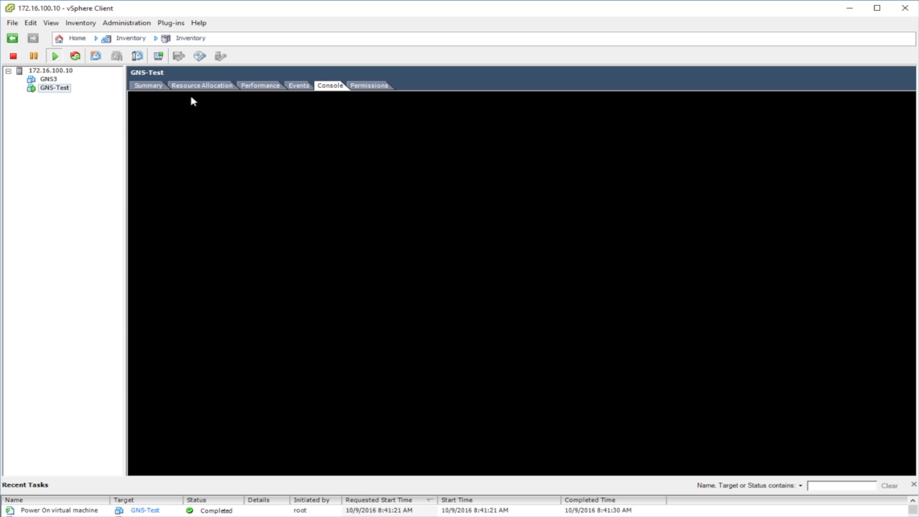
click(160, 89)
click(335, 88)
right_click(58, 90)
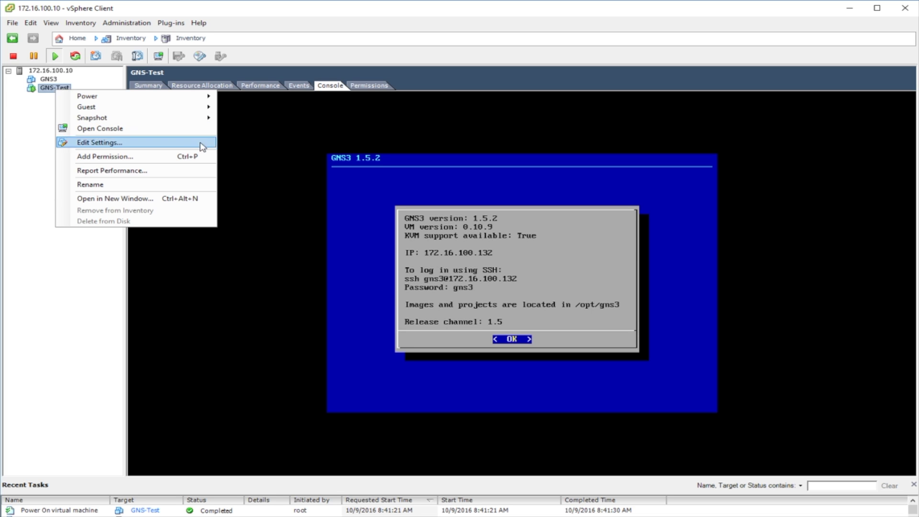
click(42, 91)
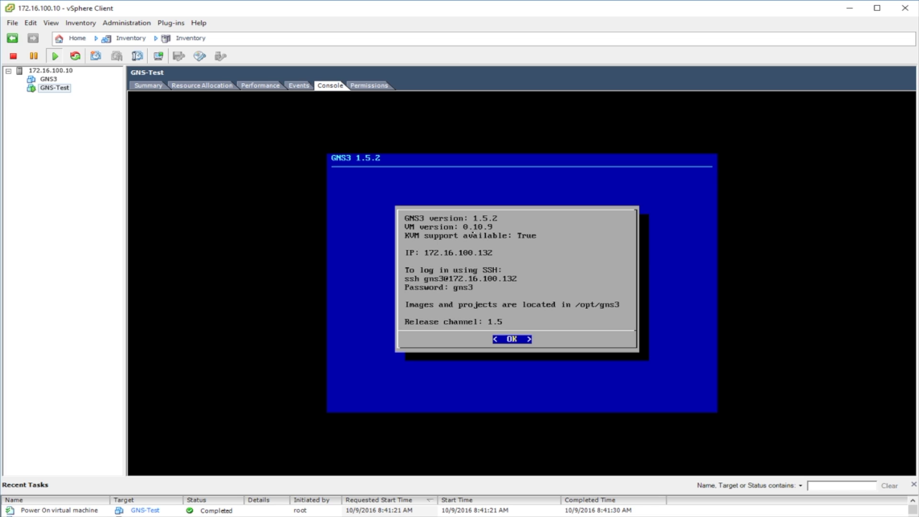
key(ctrl+alt)
Ping the GNS3 VM at 172.16.100.132 from a Command Prompt window, then close that window.
drag(109, 79, 450, 209)
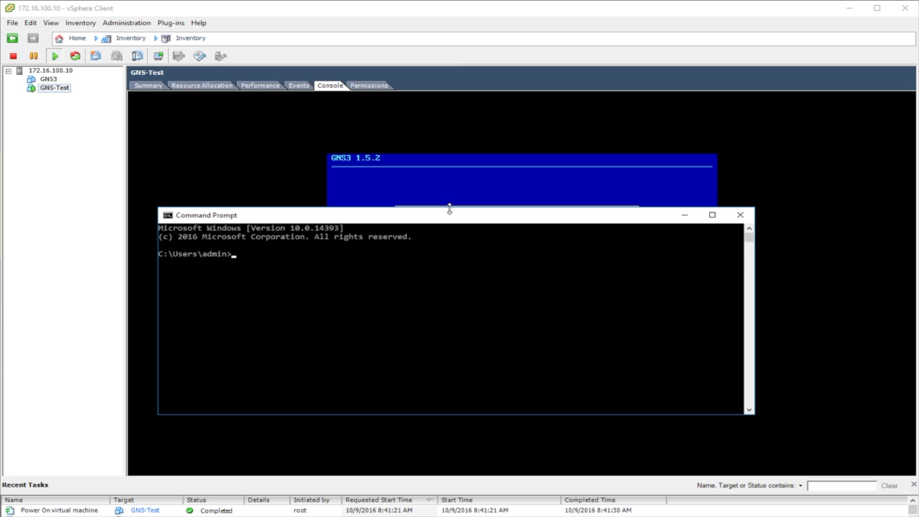
click(443, 355)
text(PING 172.16.)
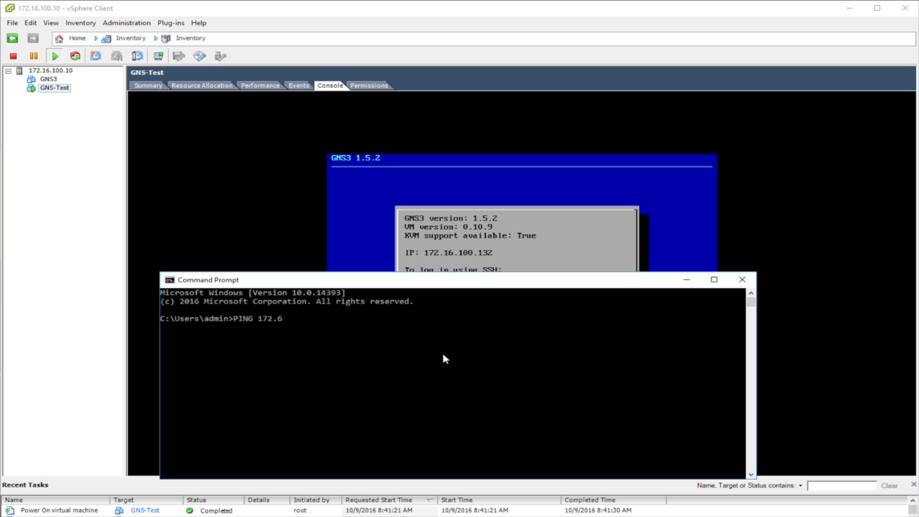
text(100.132)
key(Return)
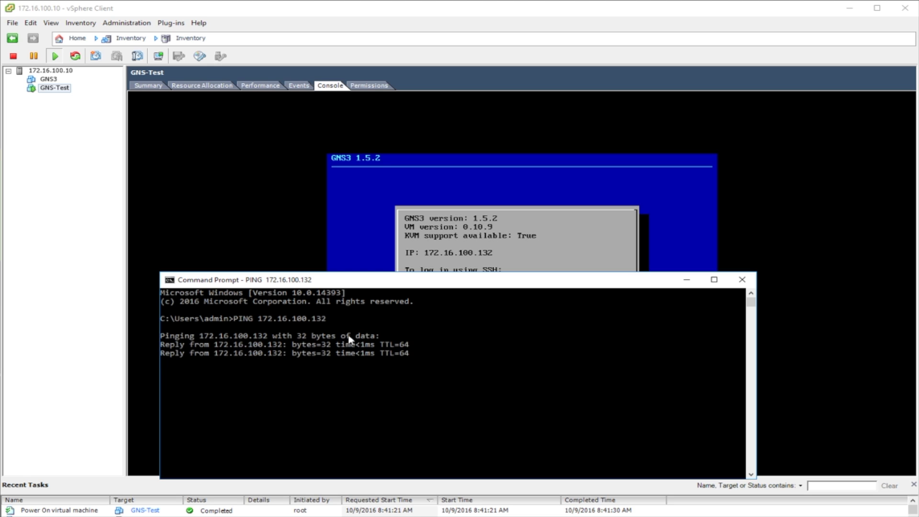
drag(415, 283, 420, 238)
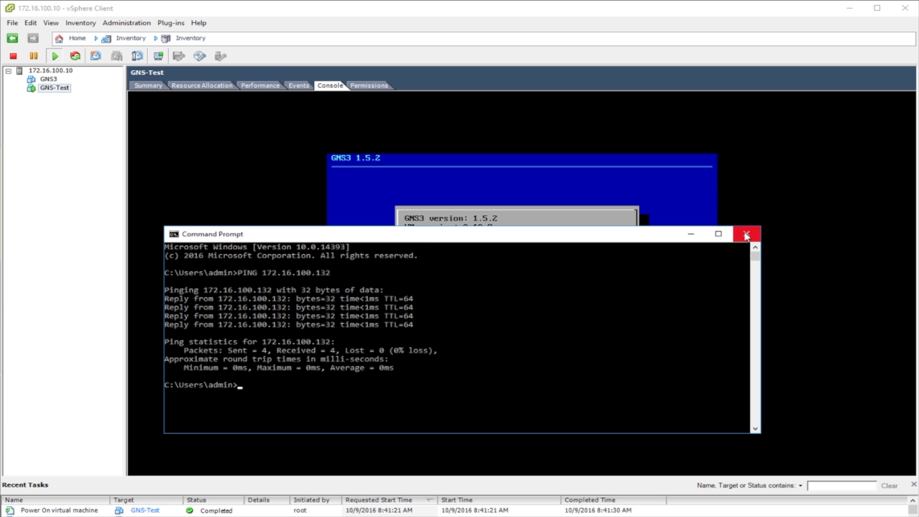
click(746, 234)
Switch to the GNS3 application with its unsaved project, checking back on the GNS-Test virtual machine in vSphere Client.
click(144, 510)
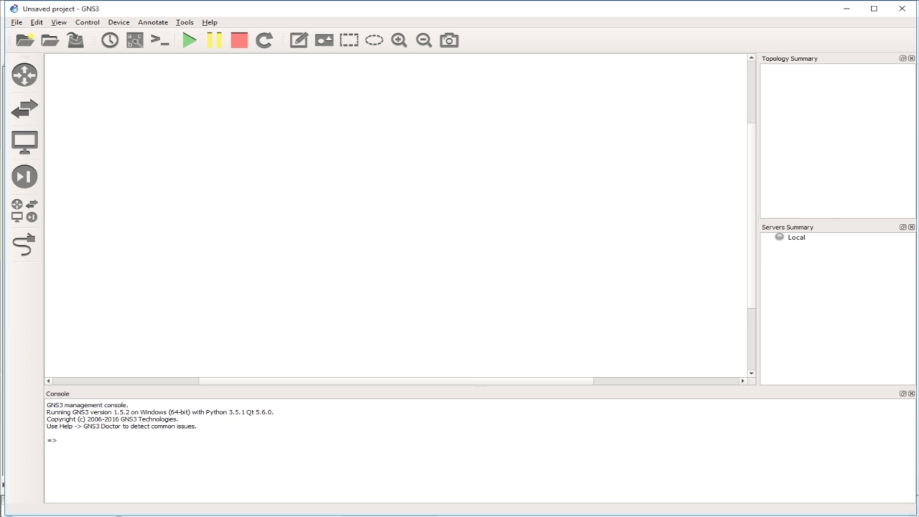
key(alt+Tab)
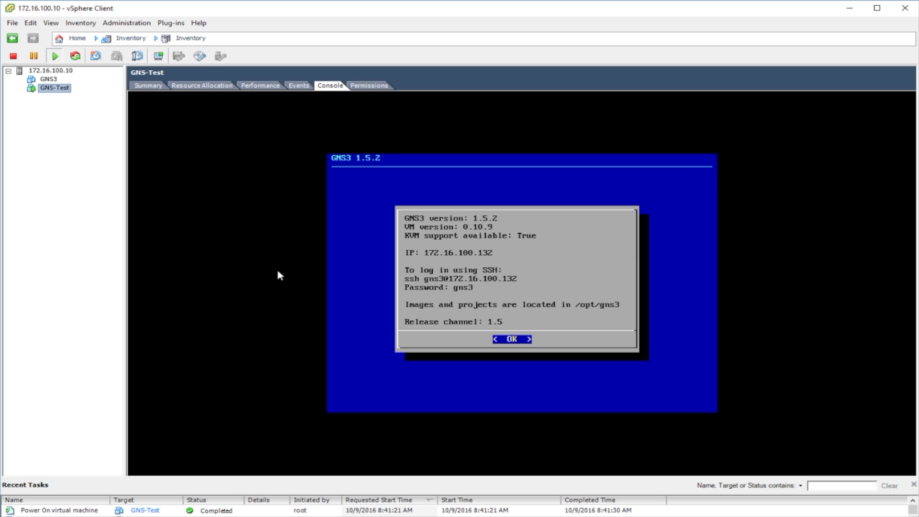
click(152, 89)
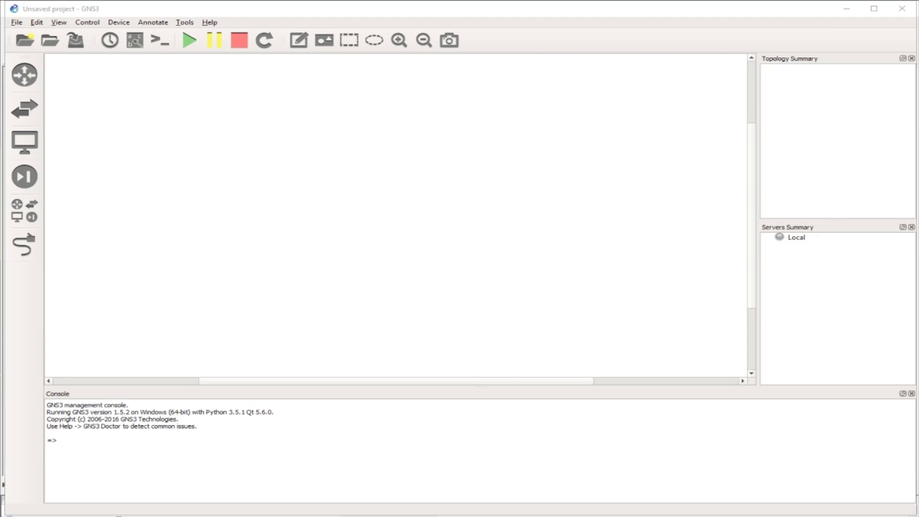
drag(144, 151, 142, 212)
mouse_move(144, 151)
mouse_down()
mouse_move(180, 155)
mouse_move(175, 240)
mouse_move(142, 240)
mouse_move(142, 212)
mouse_up()
mouse_move(177, 180)
mouse_down()
mouse_move(222, 165)
mouse_move(220, 178)
mouse_up()
mouse_move(223, 143)
mouse_down()
mouse_move(267, 206)
mouse_move(210, 199)
mouse_move(233, 181)
mouse_up()
drag(245, 164, 243, 178)
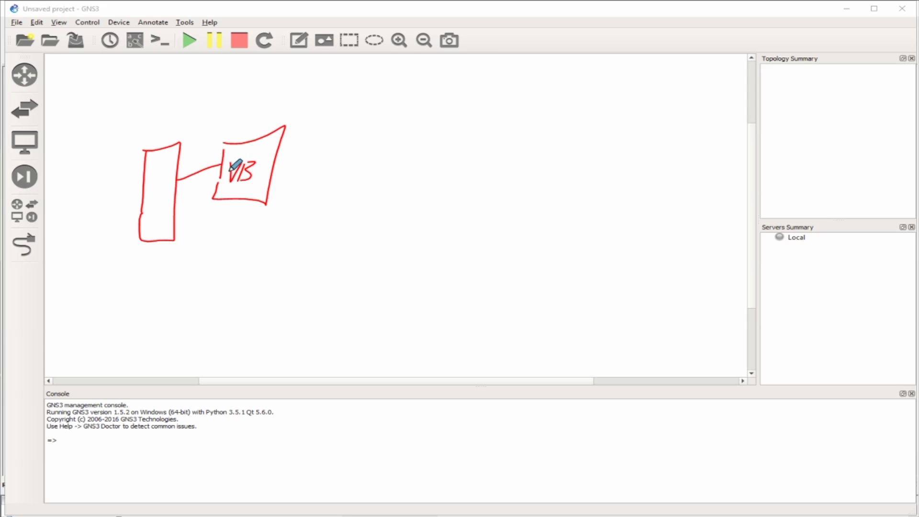
mouse_move(276, 157)
mouse_down()
mouse_move(294, 152)
mouse_move(320, 167)
mouse_move(272, 178)
mouse_move(302, 158)
mouse_move(307, 164)
mouse_up()
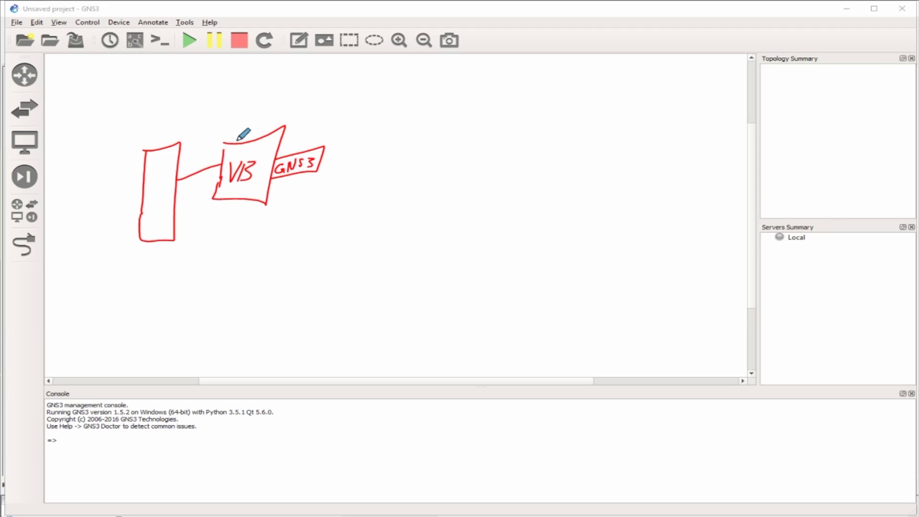
mouse_move(185, 157)
mouse_down()
mouse_move(190, 169)
mouse_move(214, 146)
mouse_move(208, 163)
mouse_move(214, 156)
mouse_up()
mouse_move(283, 146)
mouse_down()
mouse_move(320, 136)
mouse_move(318, 145)
mouse_move(334, 126)
mouse_move(362, 126)
mouse_up()
click(296, 149)
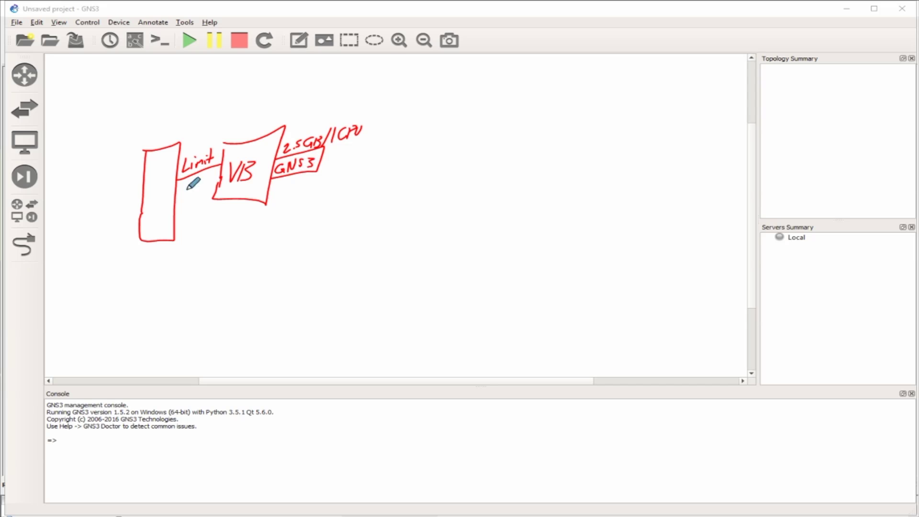
mouse_move(176, 227)
mouse_down()
mouse_move(206, 236)
mouse_move(211, 227)
mouse_move(261, 217)
mouse_move(234, 247)
mouse_move(214, 241)
mouse_move(244, 228)
mouse_move(248, 239)
mouse_move(187, 226)
mouse_move(173, 204)
mouse_move(195, 175)
mouse_move(224, 166)
mouse_up()
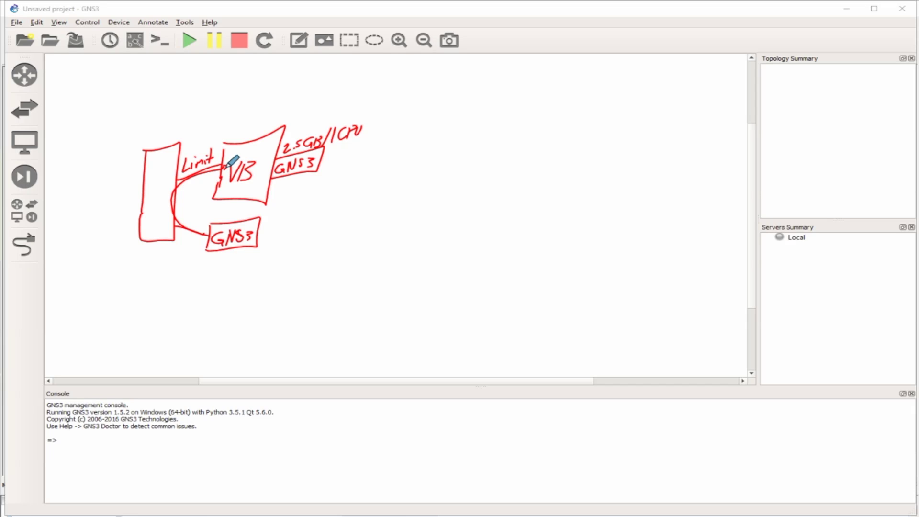
key(e)
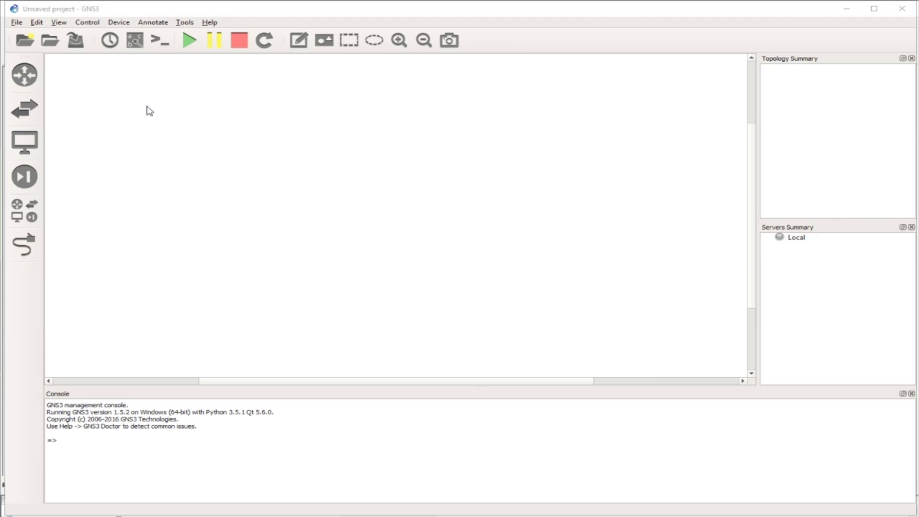
Open the GNS3 VM server settings in the preferences and choose VirtualBox as the virtualization software, acknowledging the warning.
click(37, 22)
click(63, 60)
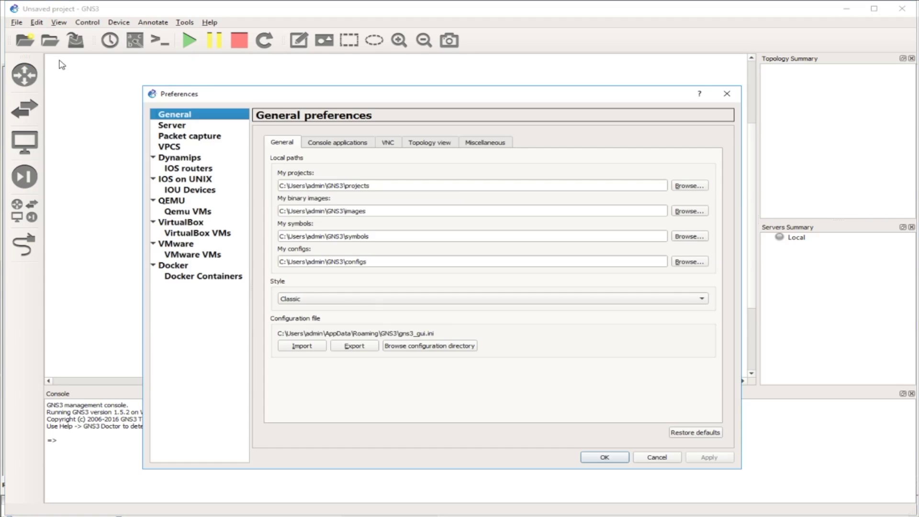
click(178, 126)
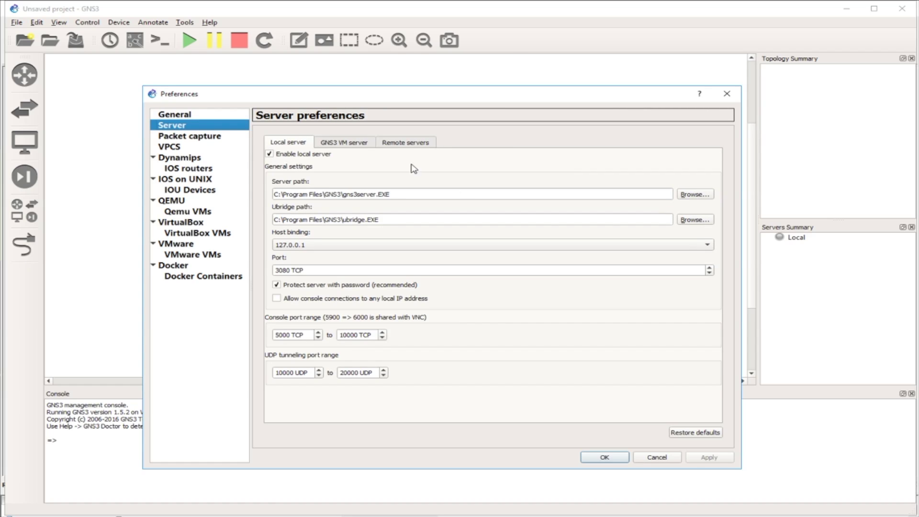
click(339, 145)
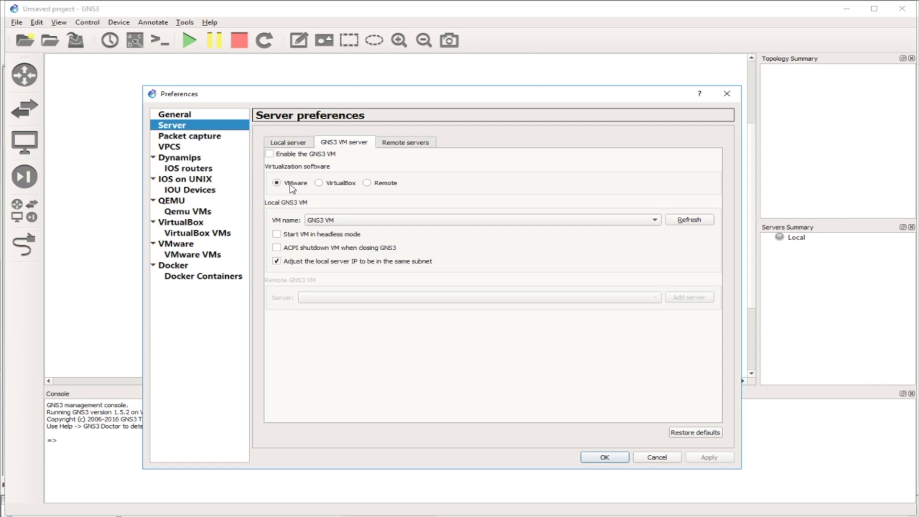
mouse_move(292, 188)
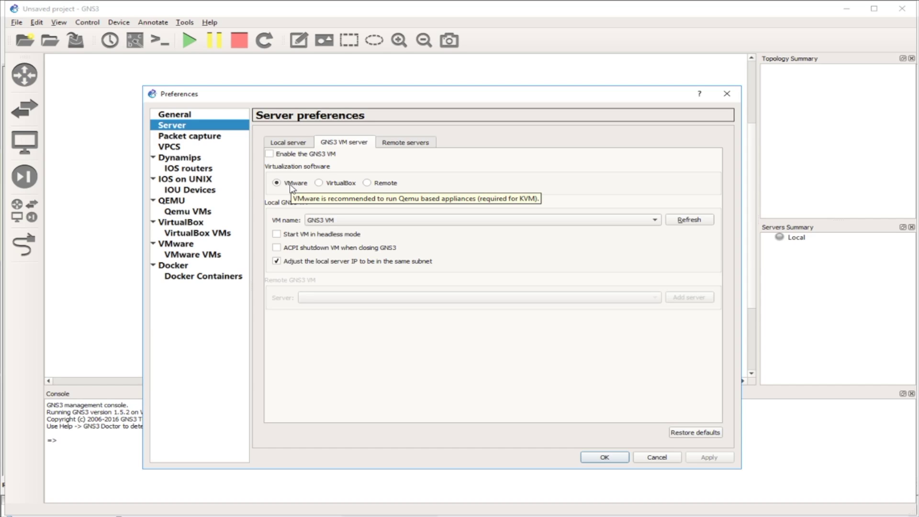
click(319, 183)
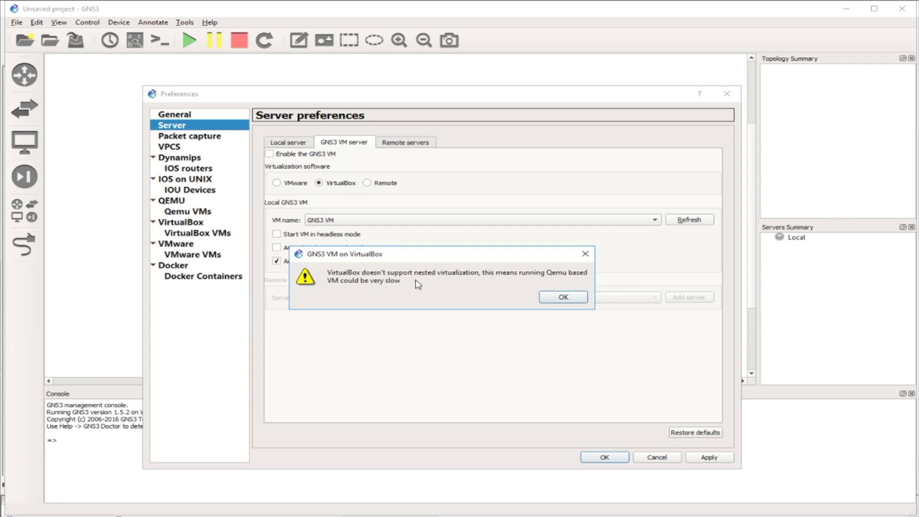
click(554, 298)
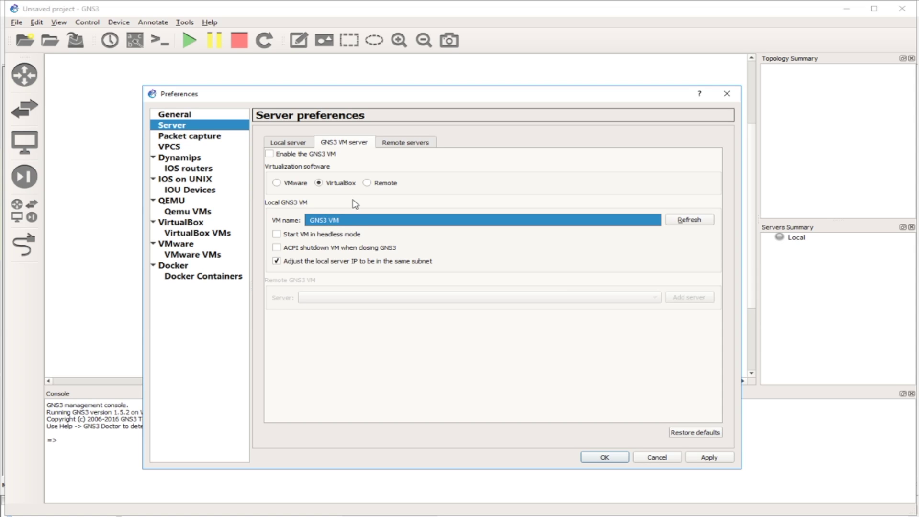
Add a remote HTTP server with host 172.16.100.132 and port 3080 TCP, checking the GNS-Test VM in vSphere Client, and apply the preferences.
click(397, 148)
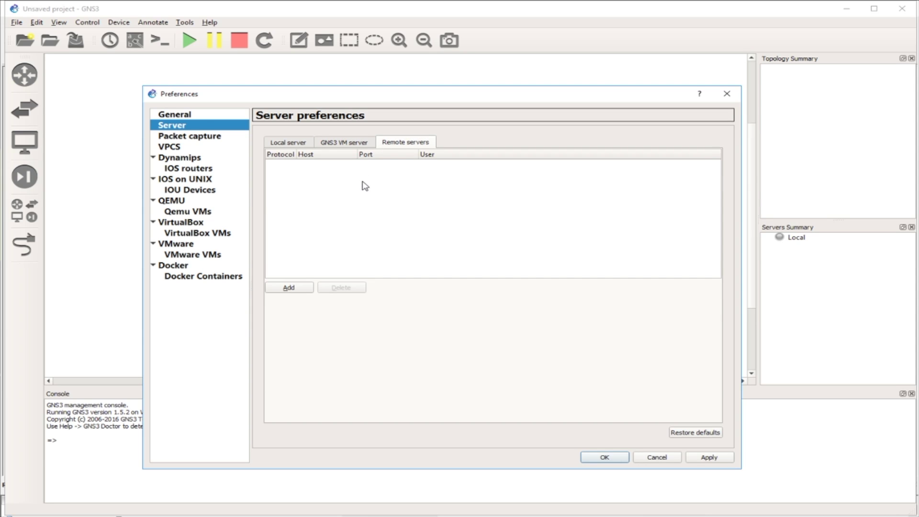
click(298, 286)
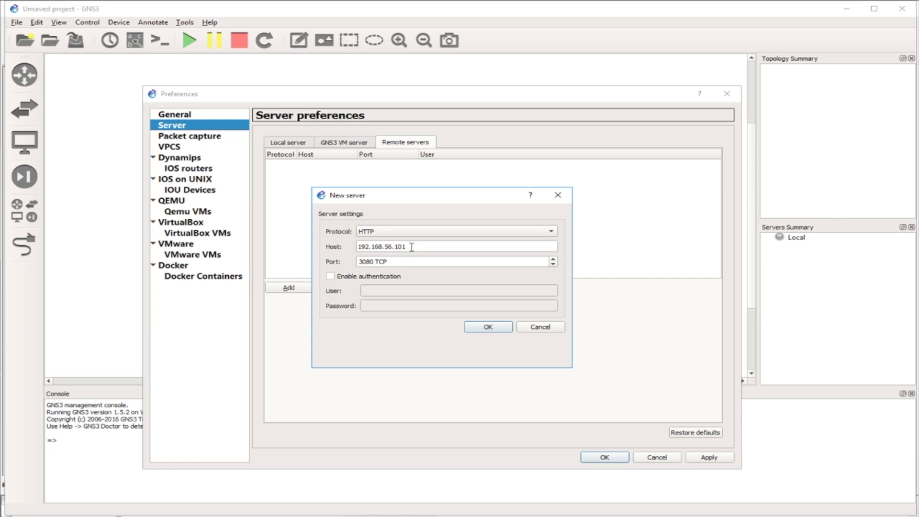
drag(411, 247, 324, 247)
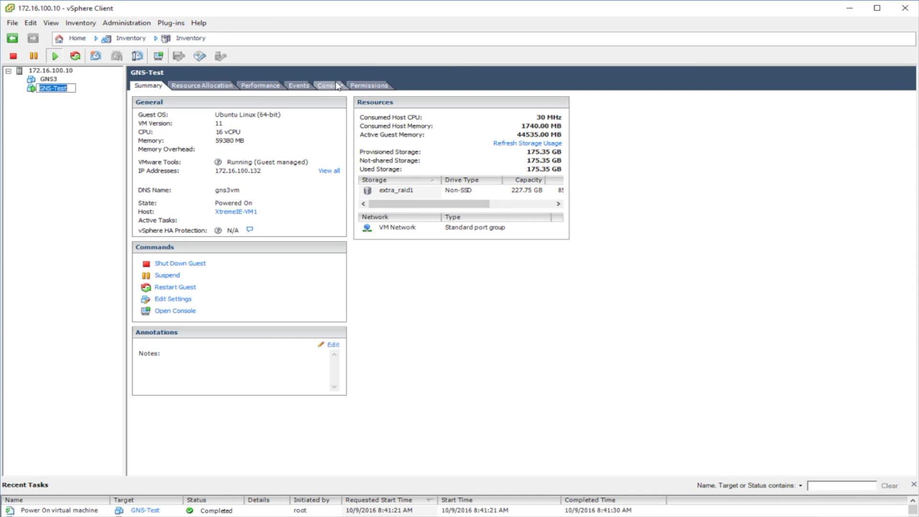
click(330, 85)
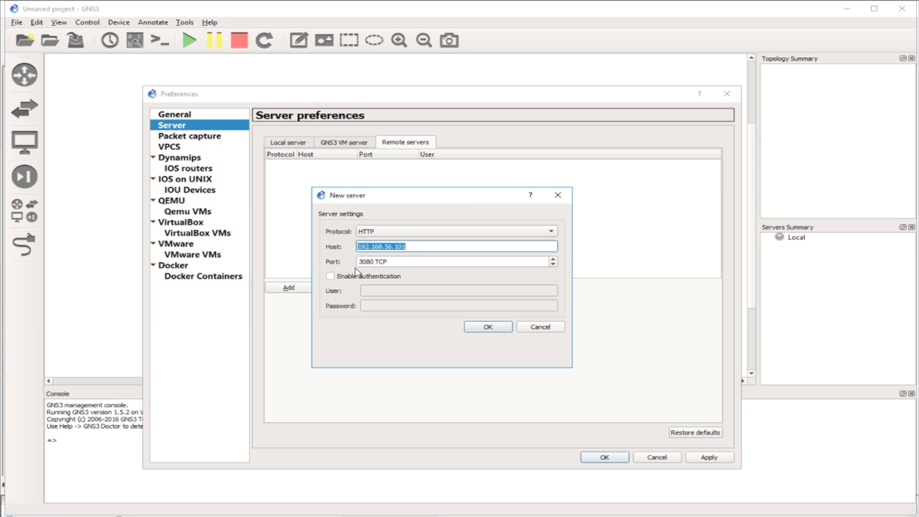
text(172.16.100.132)
click(475, 327)
click(700, 459)
Try Remote as the virtualization software for the GNS3 VM, and restore and apply the default server preferences.
click(331, 144)
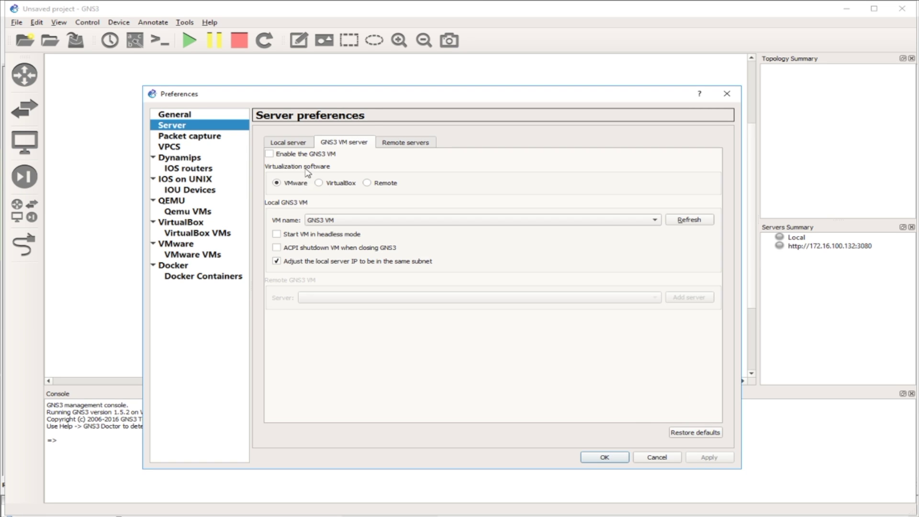
click(368, 184)
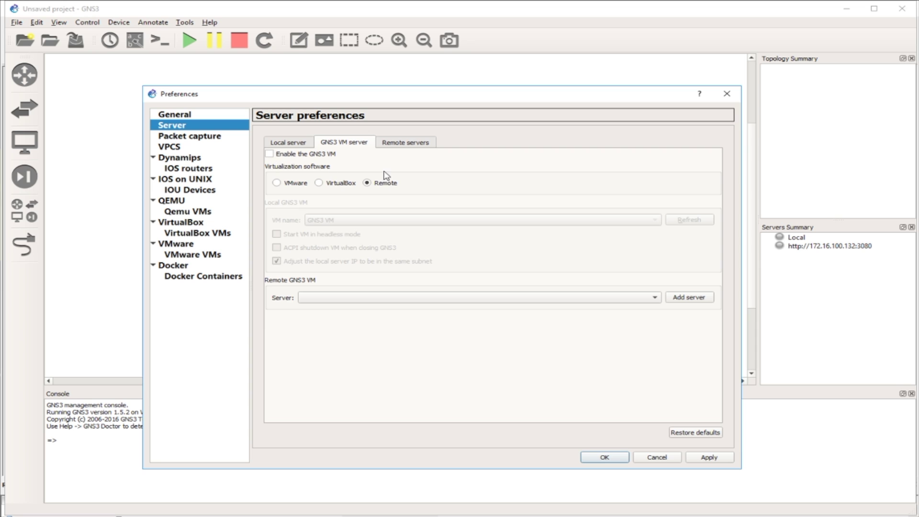
click(704, 433)
click(711, 463)
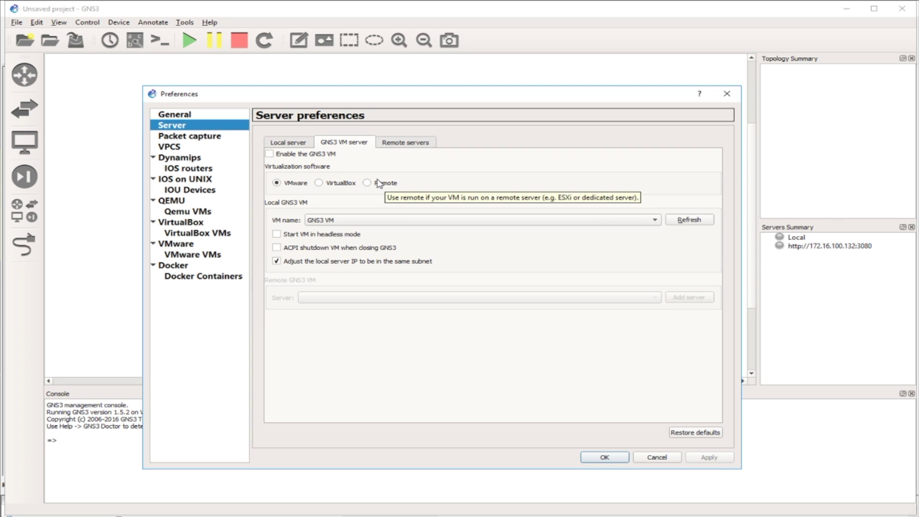
Review the local server settings and accept the preferences.
click(299, 146)
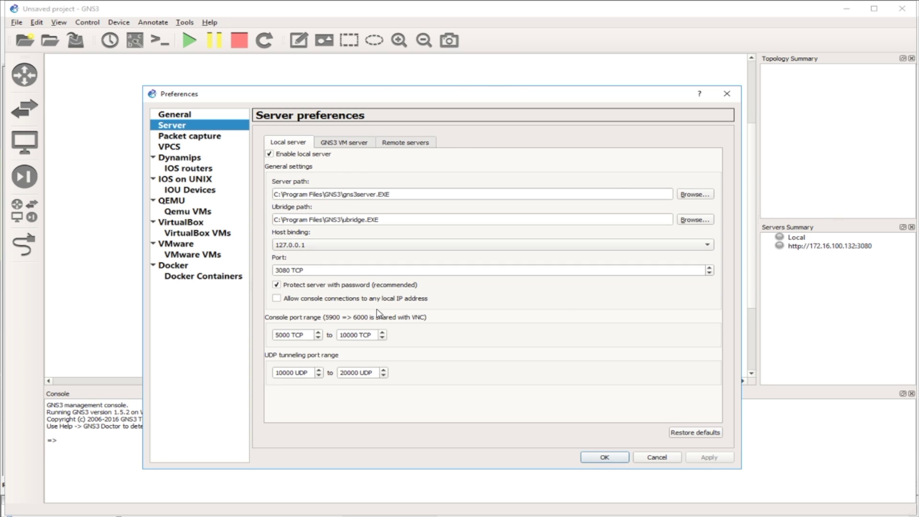
click(600, 458)
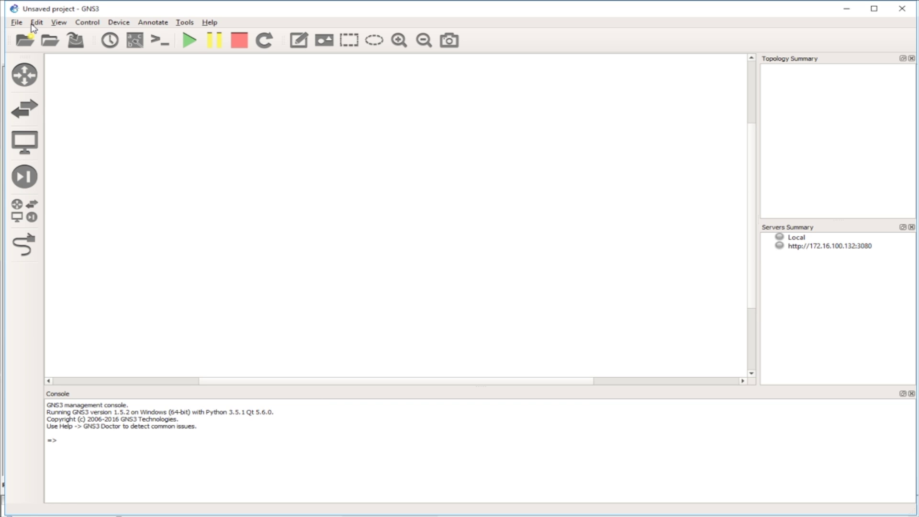
Delete the existing c7200 template from the IOS router templates in the preferences.
click(37, 22)
click(56, 59)
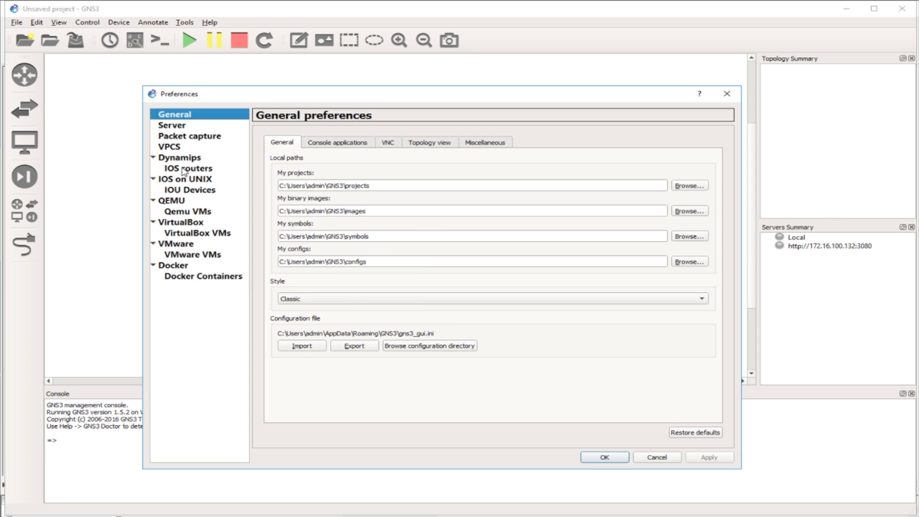
click(187, 169)
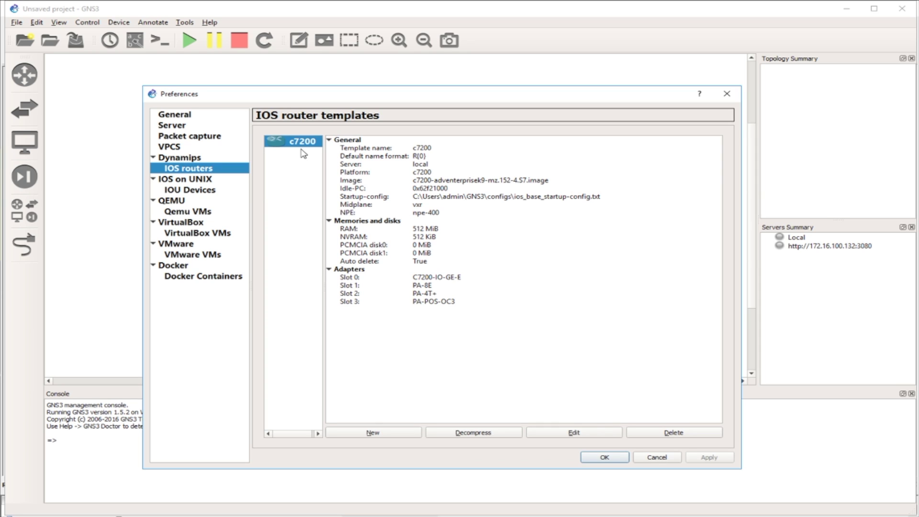
click(658, 433)
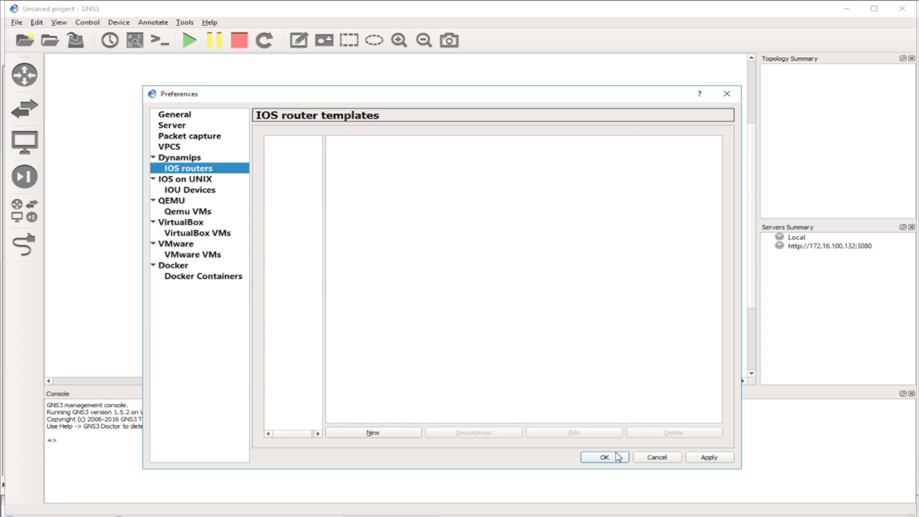
click(404, 433)
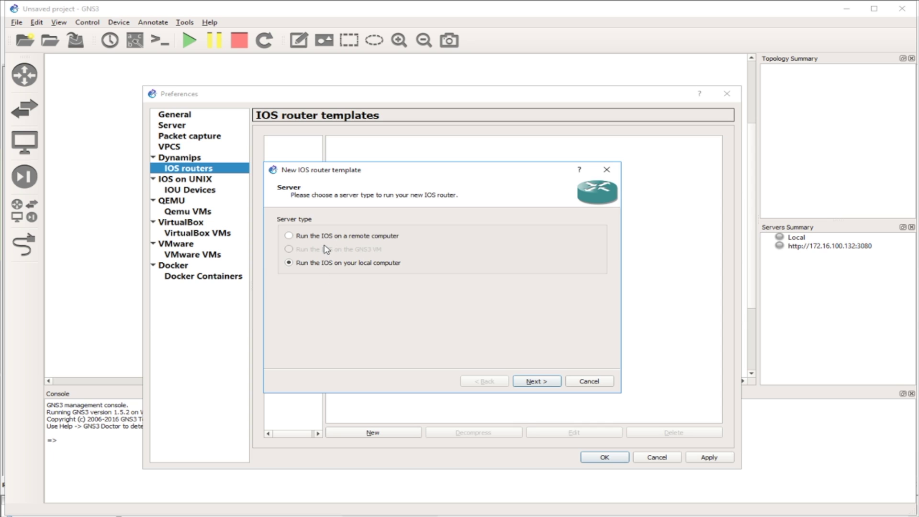
drag(344, 171, 359, 168)
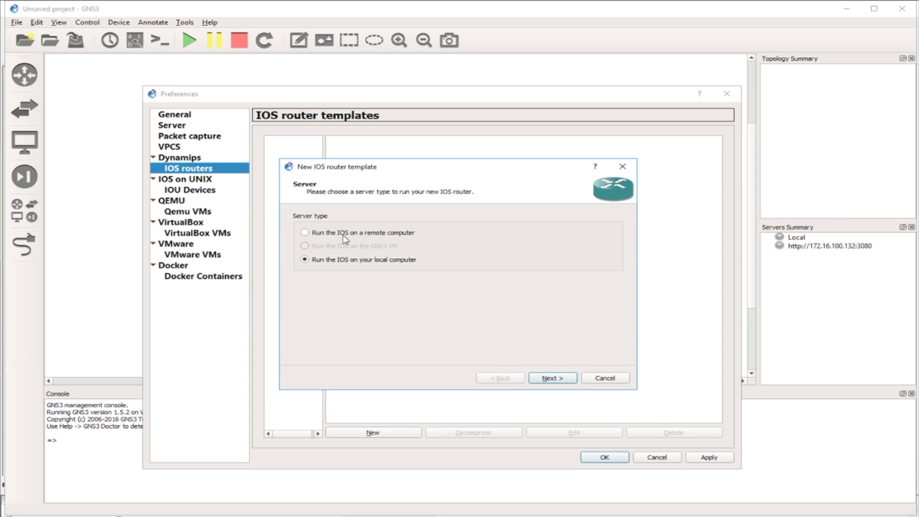
click(367, 234)
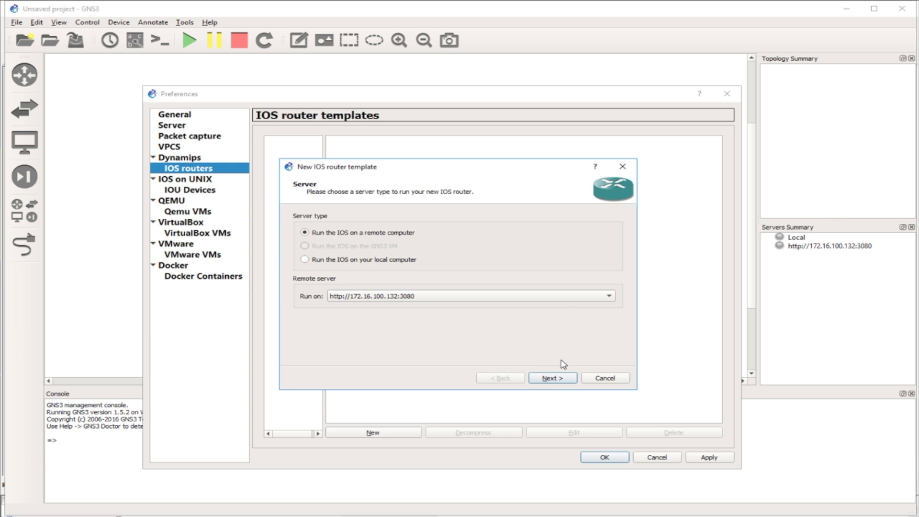
click(552, 379)
click(602, 239)
click(454, 257)
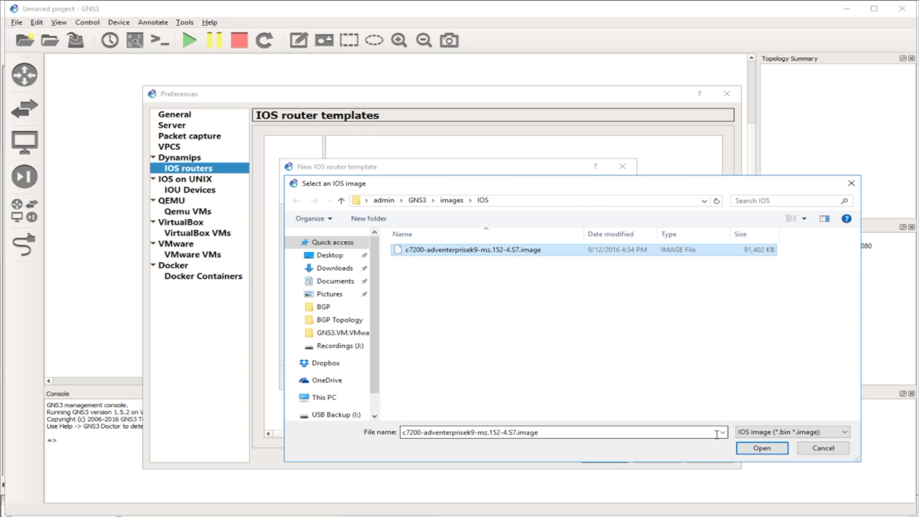
click(820, 448)
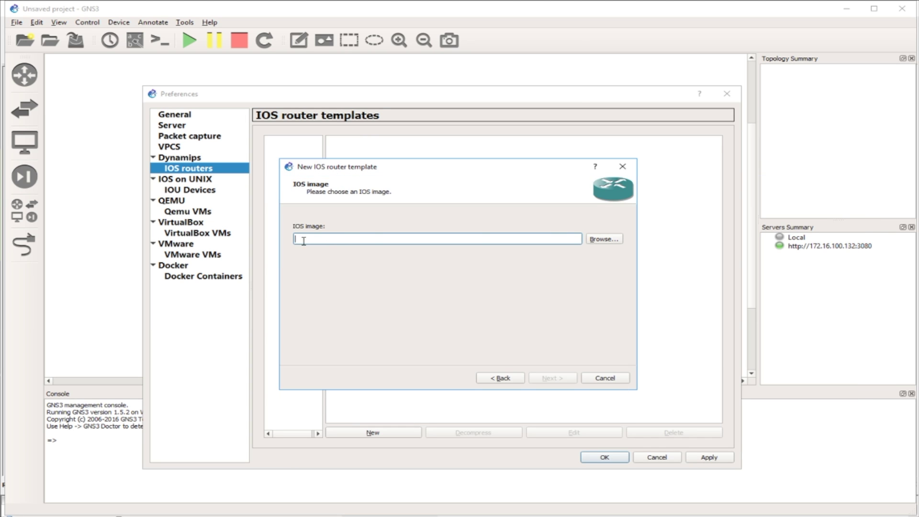
Use the image c7200-adventerprisek9-mz.152-4.S7.image for the template, keeping the name and platform c7200 and 512 MiB of RAM.
click(612, 241)
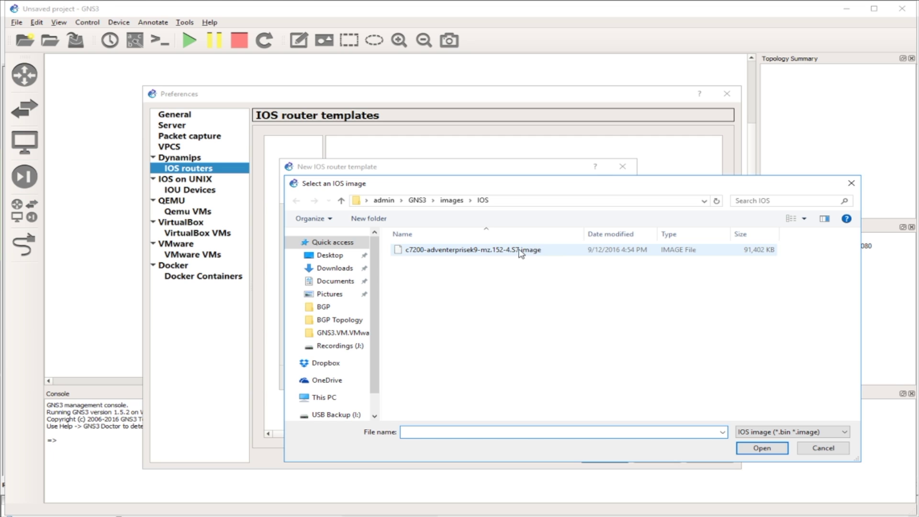
click(522, 253)
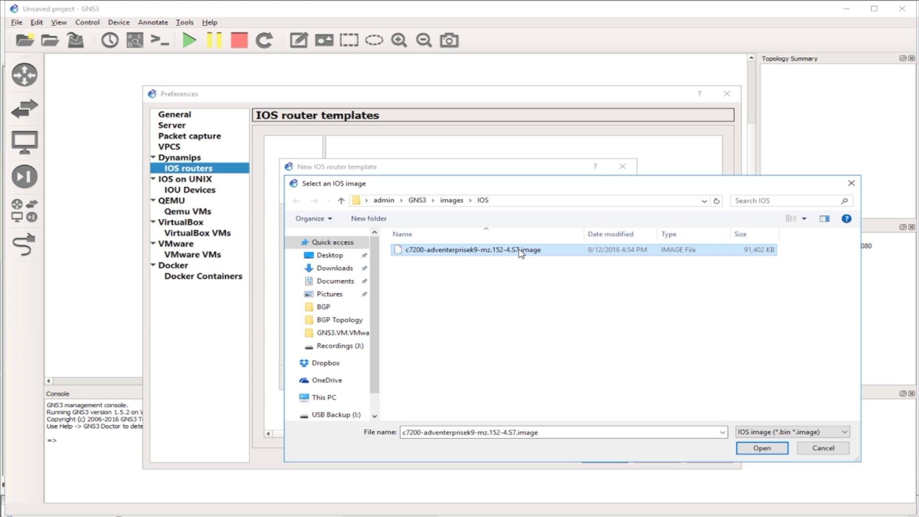
click(762, 448)
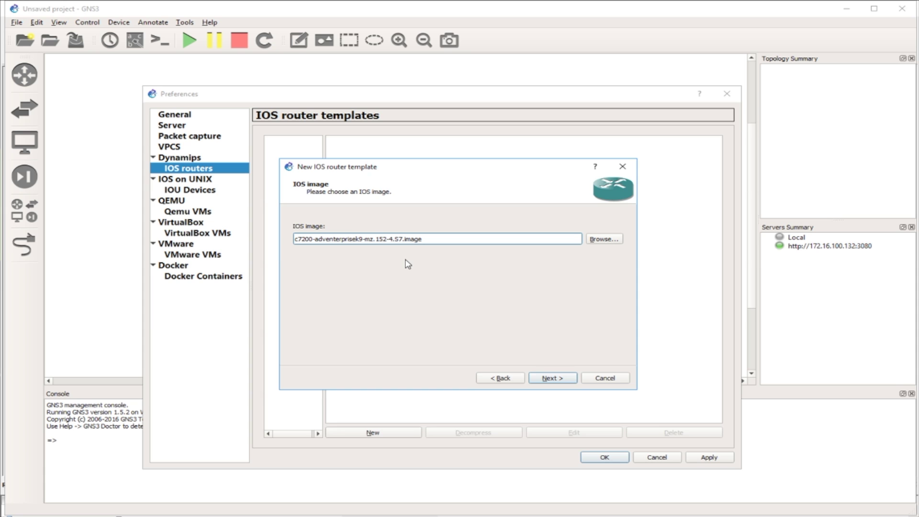
drag(452, 235, 230, 236)
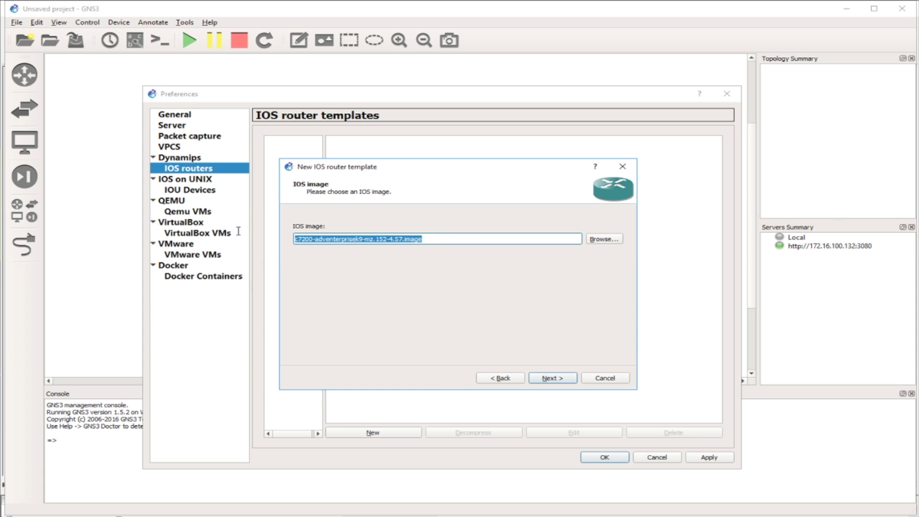
click(449, 239)
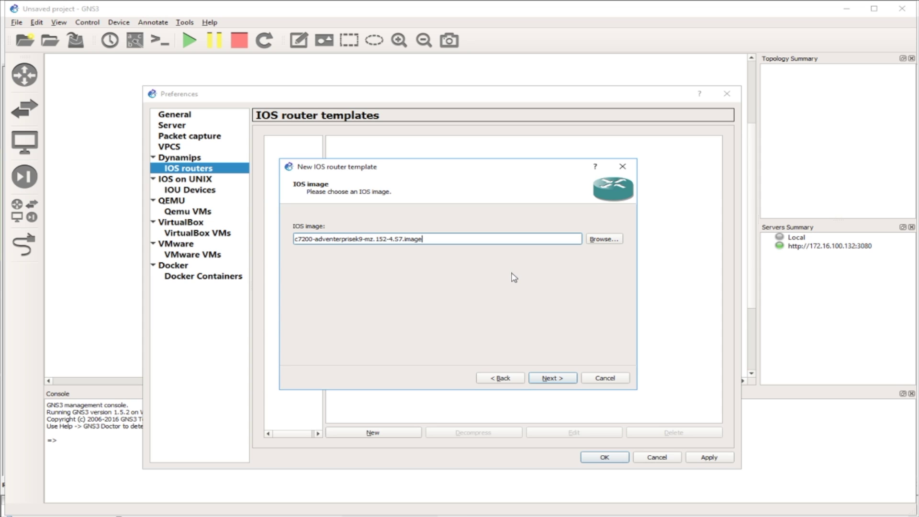
click(555, 383)
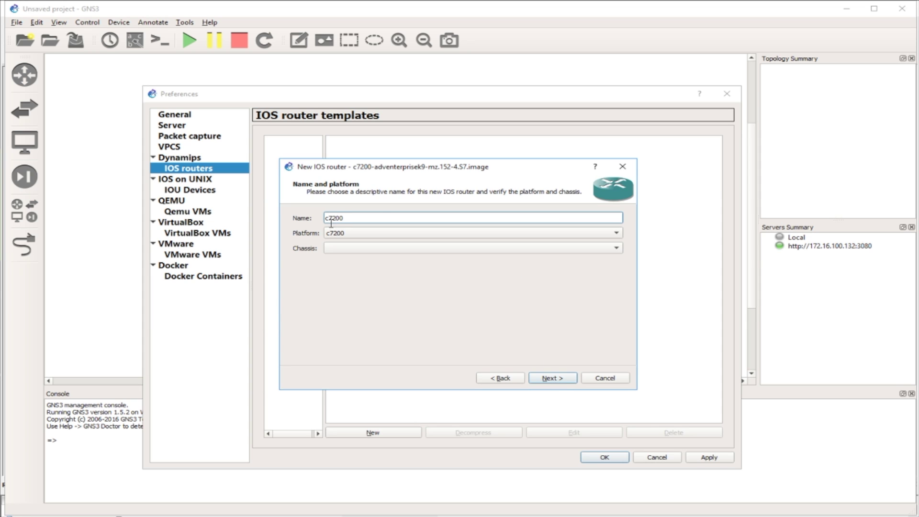
click(555, 382)
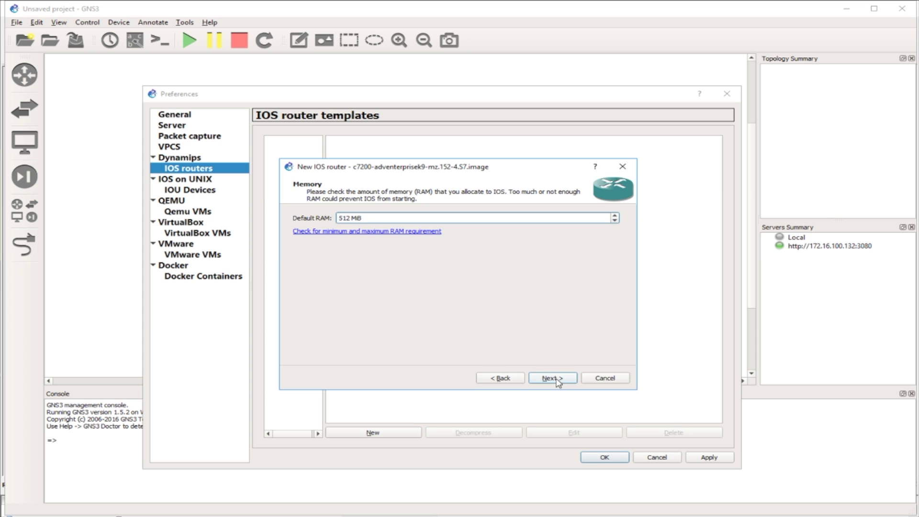
click(540, 380)
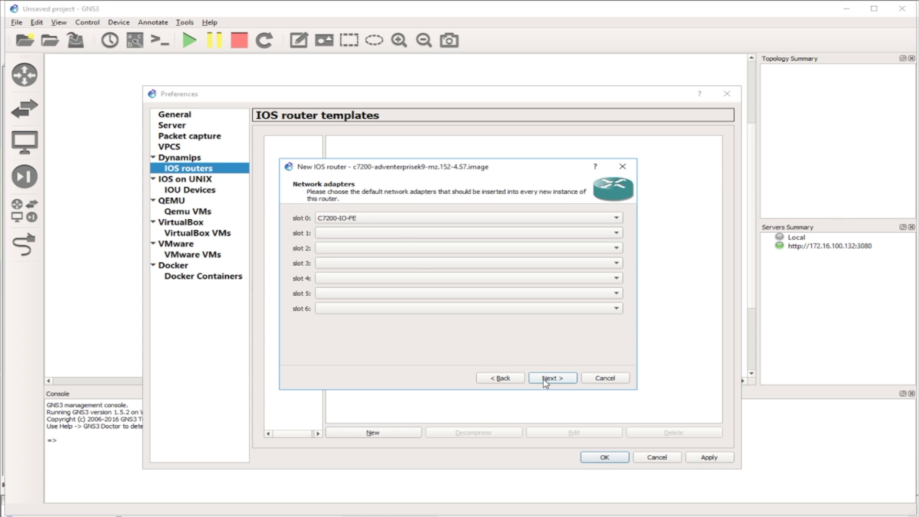
Set the network adapters to C7200-IO-GE-E in slot 0, PA-8E in slot 1, PA-4T+ in slot 2 and PA-POS-OC3 in slot 3.
click(388, 219)
click(375, 241)
click(374, 234)
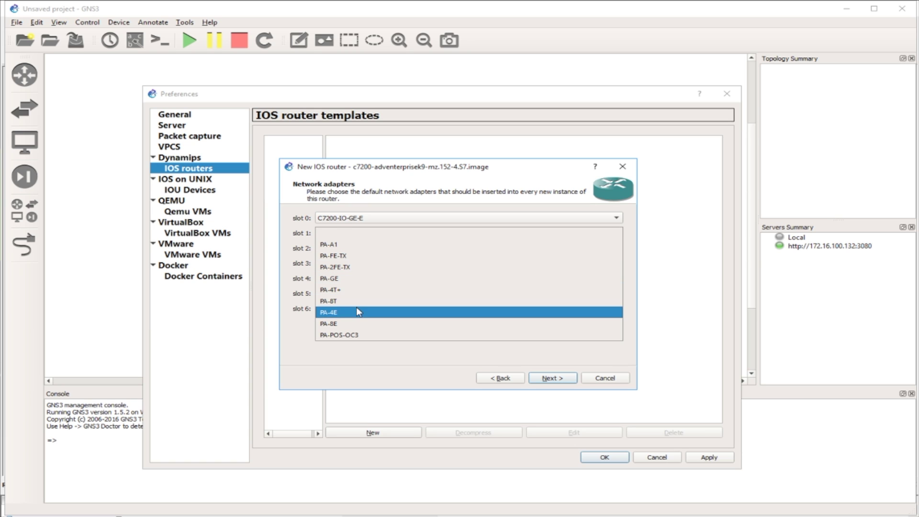
click(355, 324)
click(352, 248)
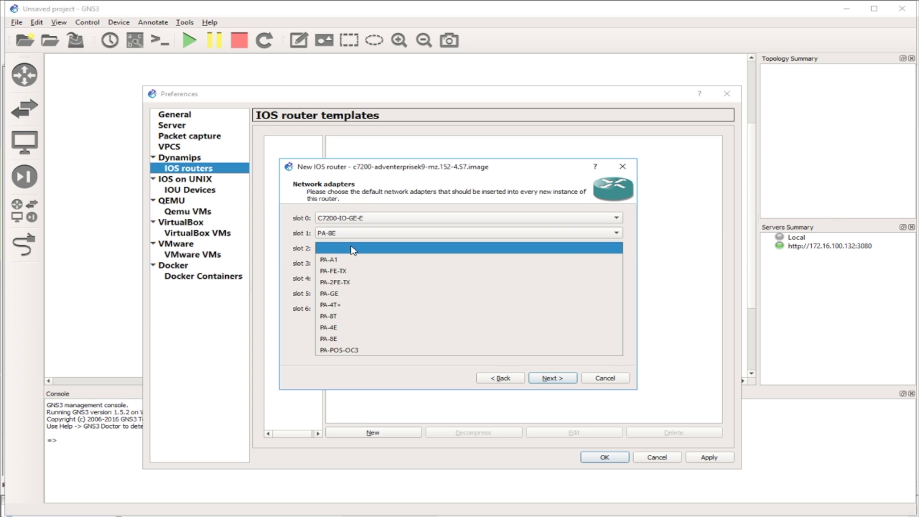
click(355, 306)
click(369, 264)
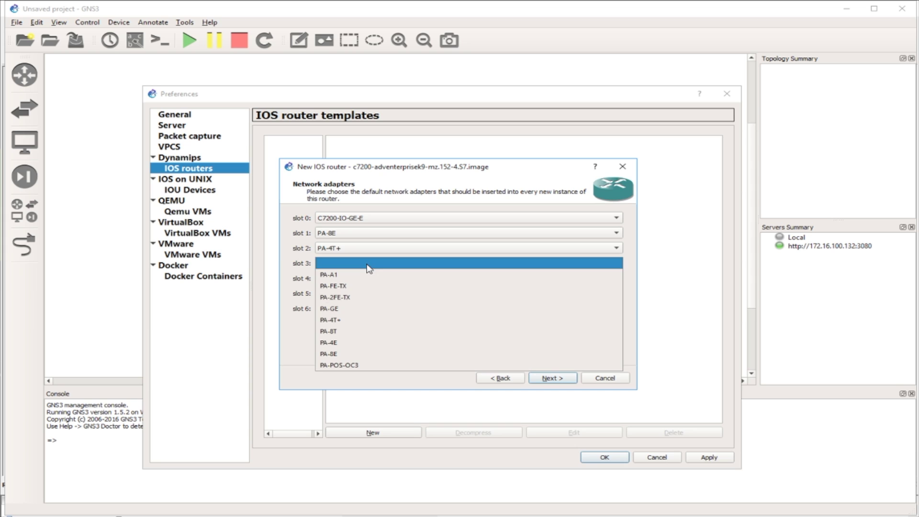
click(356, 365)
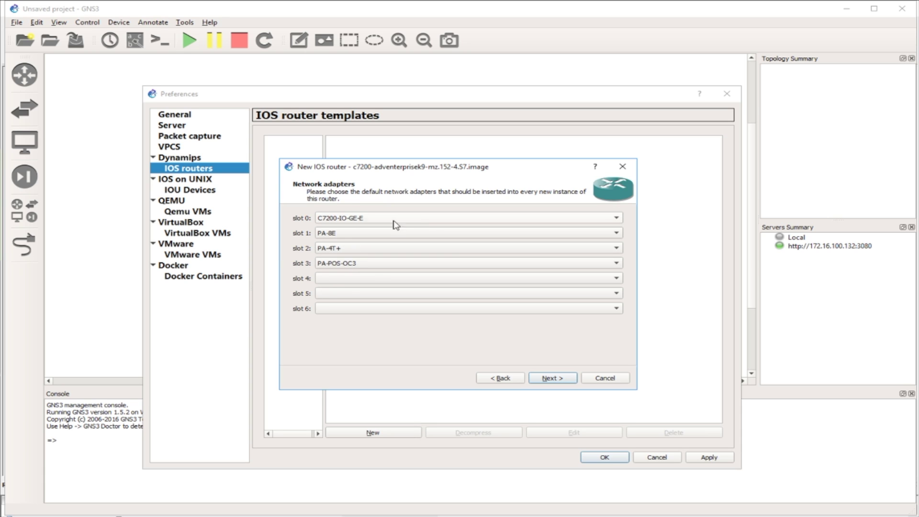
Finish the c7200 template with the Idle-PC value left empty, and apply and close the preferences.
click(553, 379)
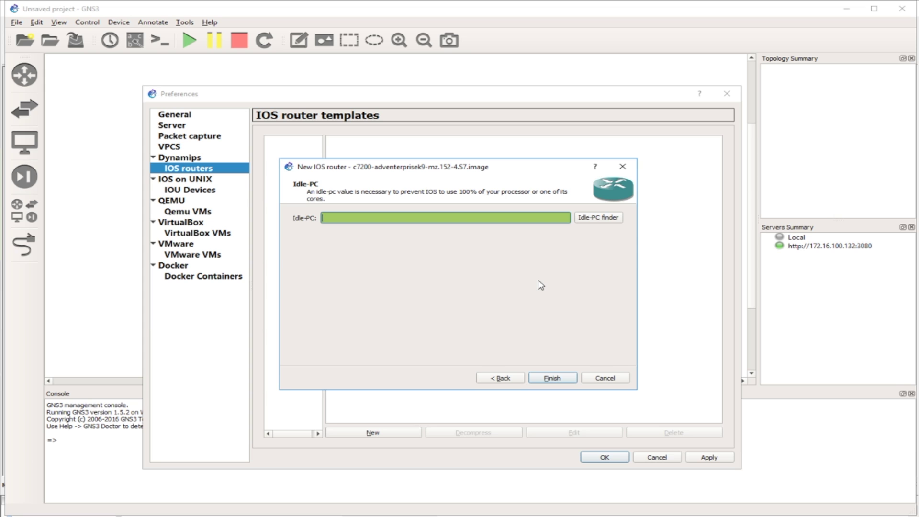
click(555, 381)
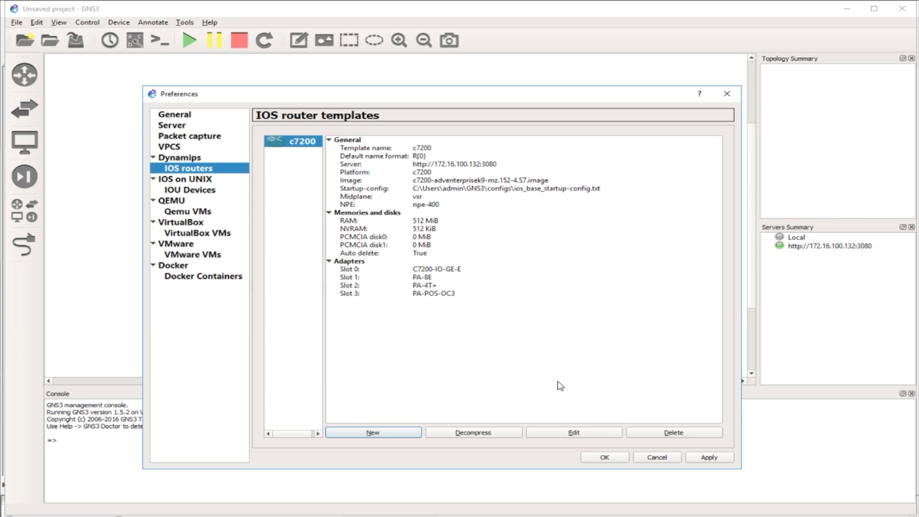
click(704, 459)
click(608, 457)
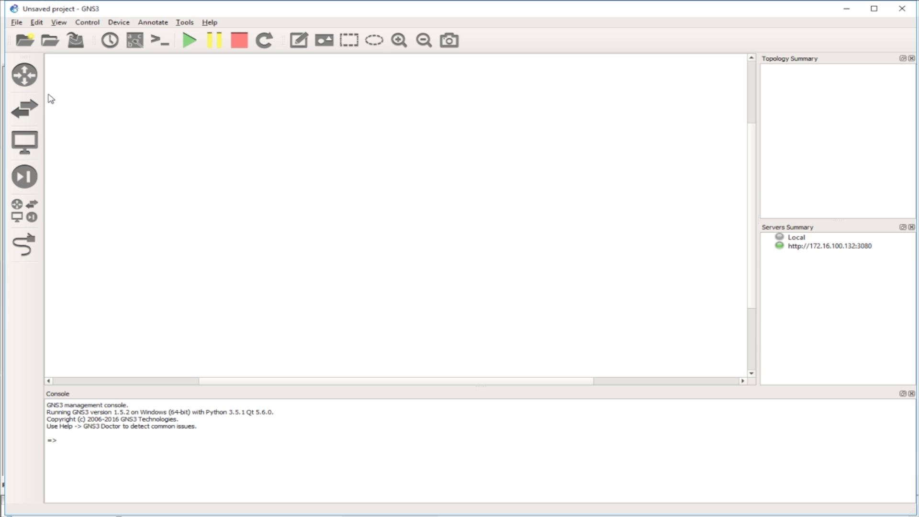
Place five c7200 routers in a row in the workspace at once.
click(25, 75)
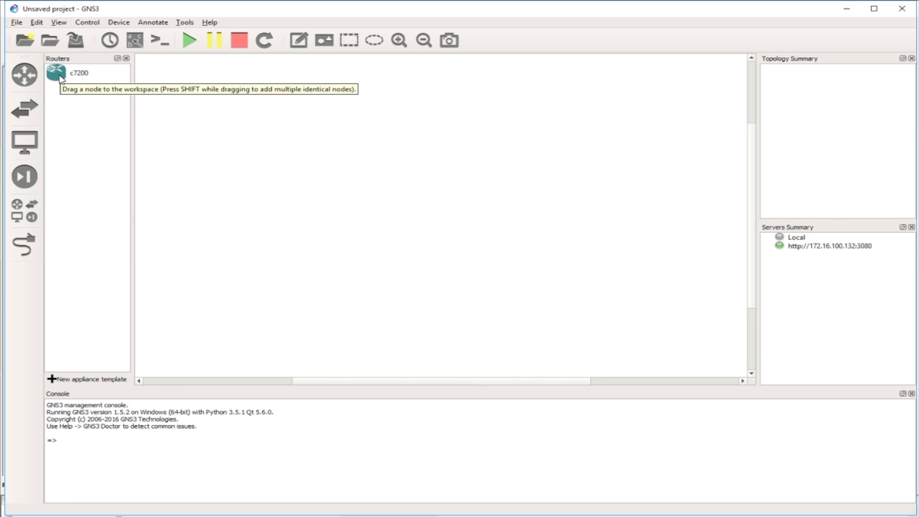
drag(60, 79, 217, 137)
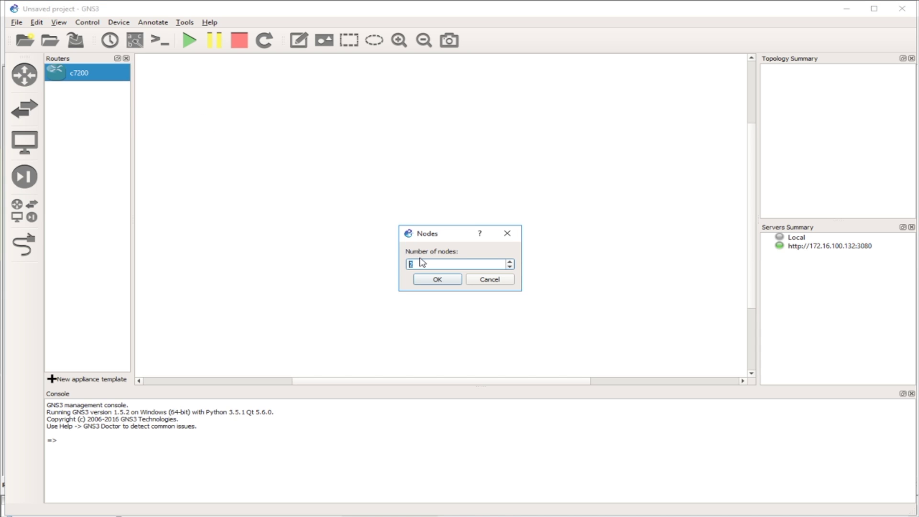
text(5)
key(Return)
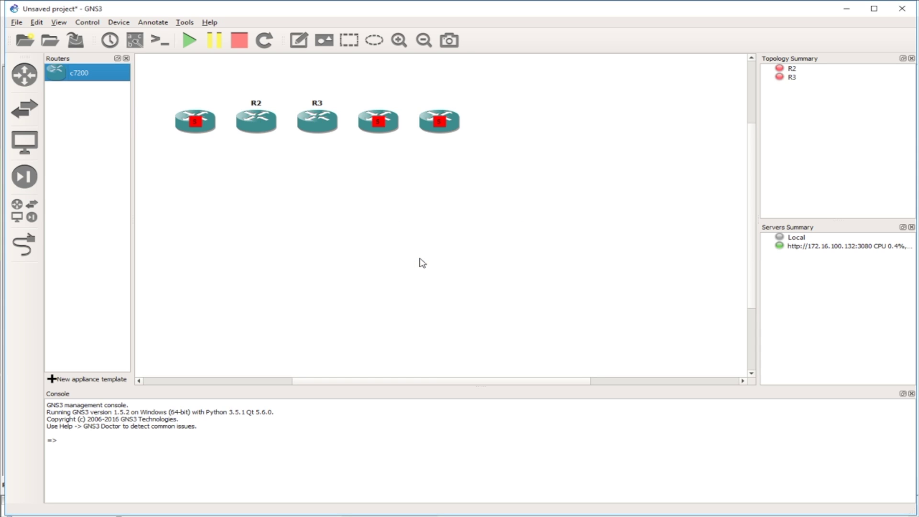
Move the row of five routers to the middle of the workspace, and link R1 to R2 and R2 to R3.
drag(488, 206, 273, 194)
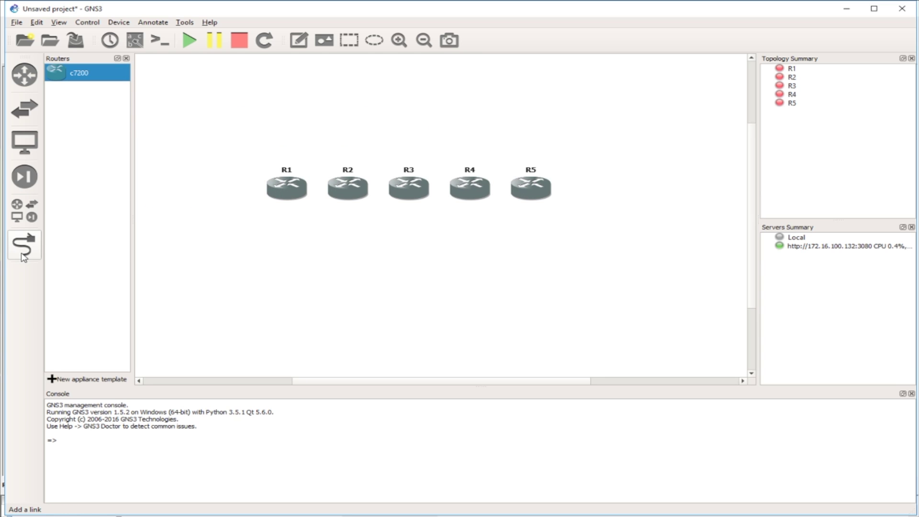
click(24, 244)
click(288, 190)
click(294, 190)
click(349, 184)
click(358, 190)
click(360, 194)
click(369, 207)
click(409, 189)
click(413, 196)
Link R3 to R4 and R4 to R5, and start all five routers.
click(409, 190)
click(420, 196)
click(467, 184)
click(484, 190)
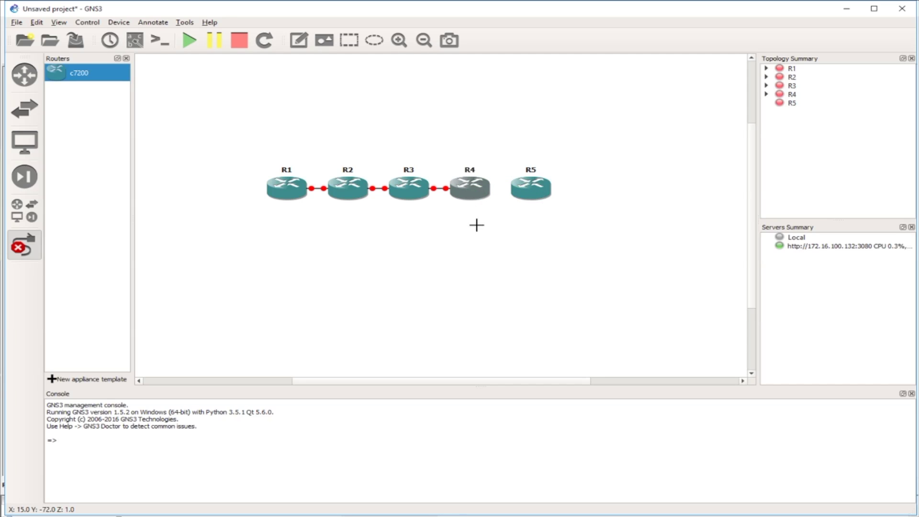
click(476, 185)
click(485, 204)
click(521, 187)
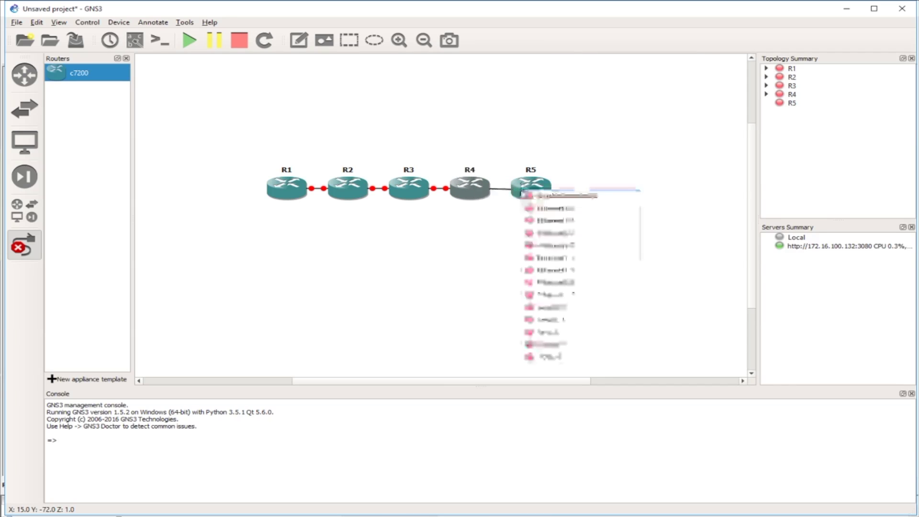
click(539, 208)
click(24, 246)
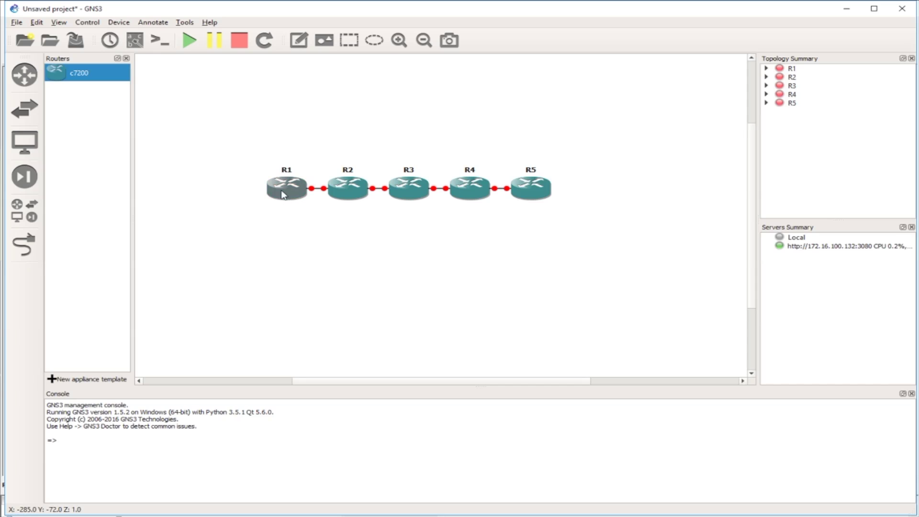
click(183, 46)
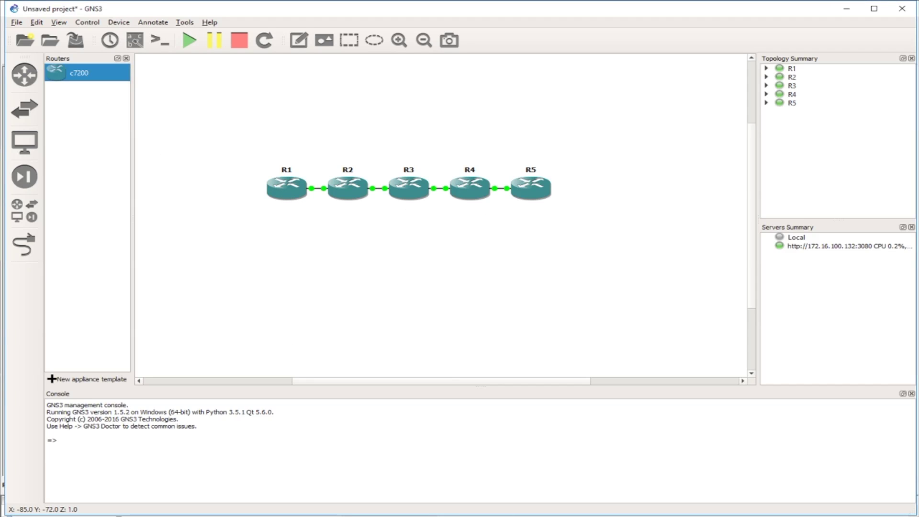
Open Task Manager in its detailed view and examine the local computer's CPU performance while the routers run.
right_click(307, 516)
click(335, 516)
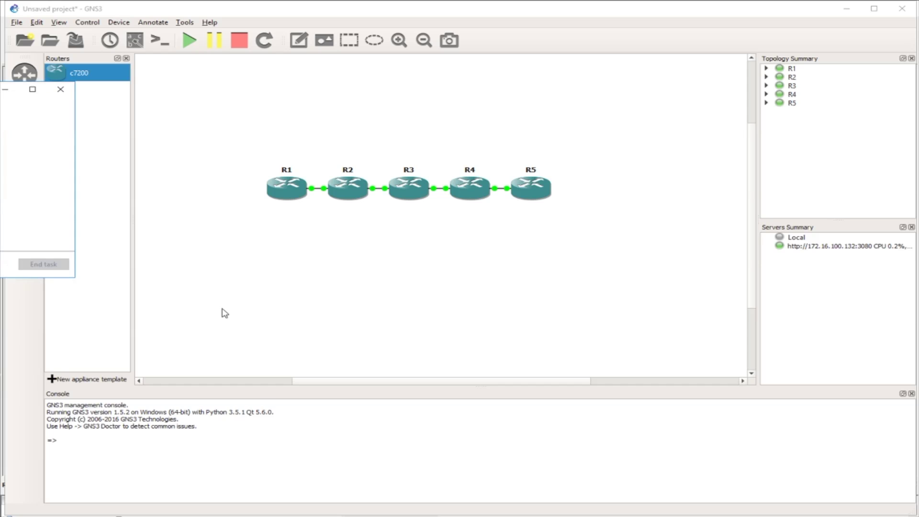
click(22, 76)
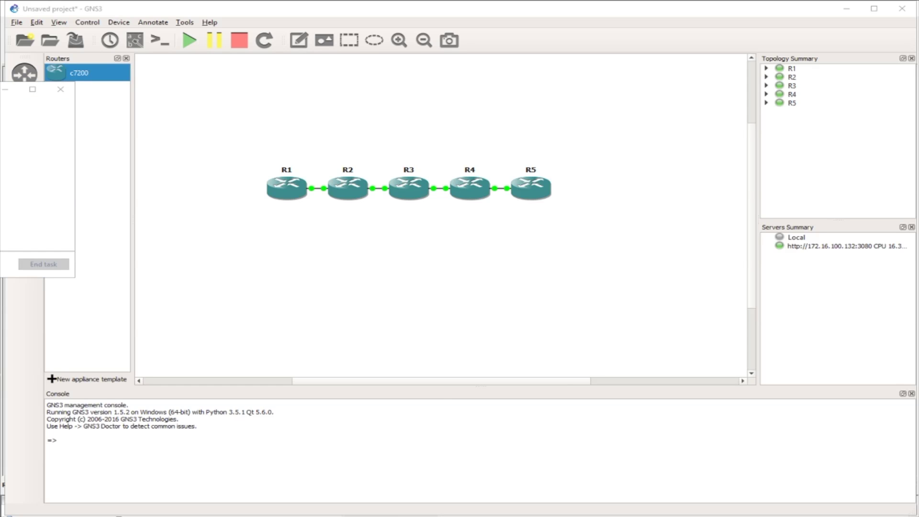
drag(9, 91, 495, 127)
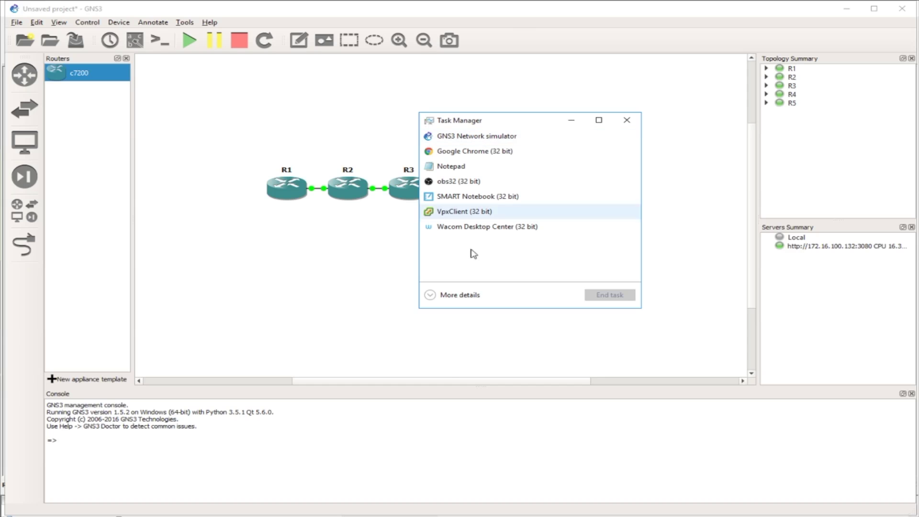
click(430, 295)
click(484, 148)
drag(548, 123, 324, 92)
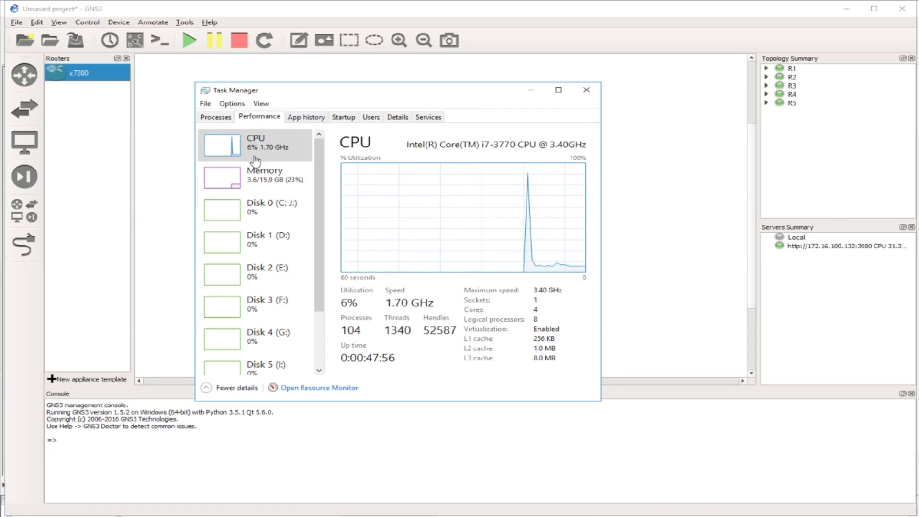
drag(343, 97, 287, 70)
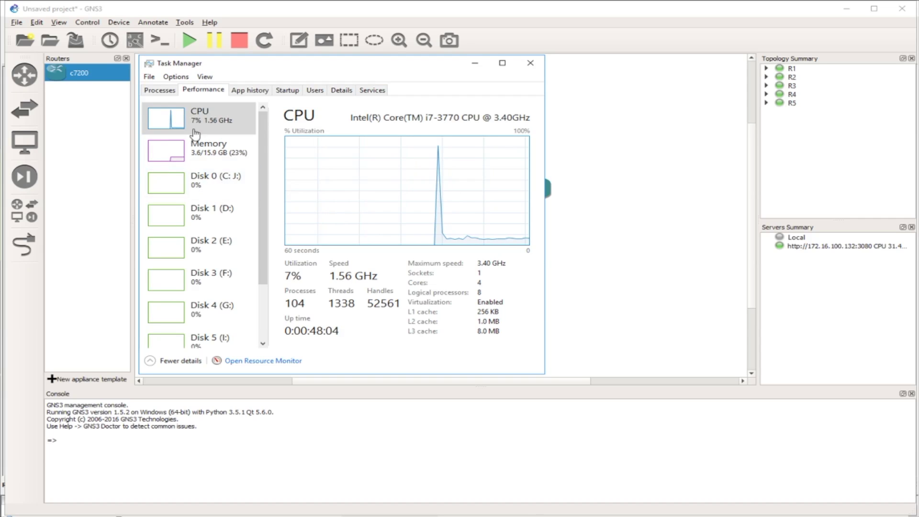
Widen the servers summary to read the remote server's CPU and RAM usage, and select the ESXi host 172.16.100.10 in vSphere Client.
drag(758, 297, 658, 304)
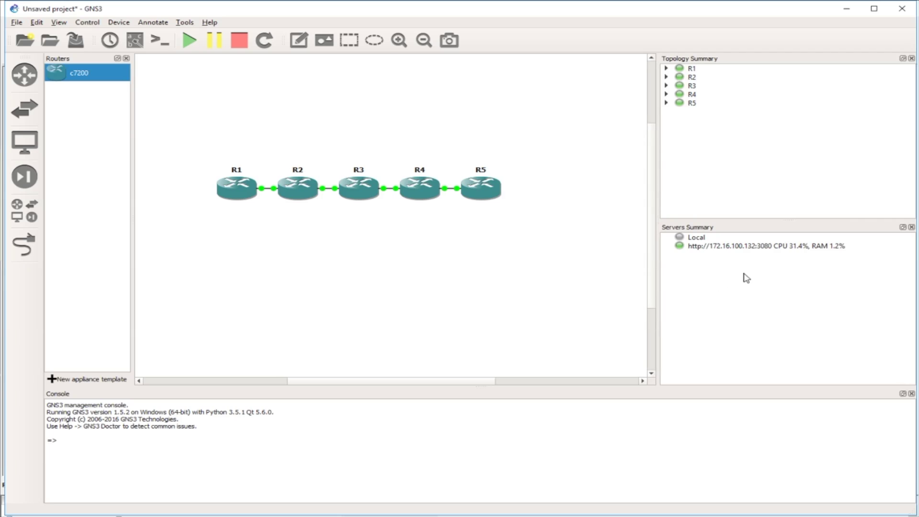
click(795, 248)
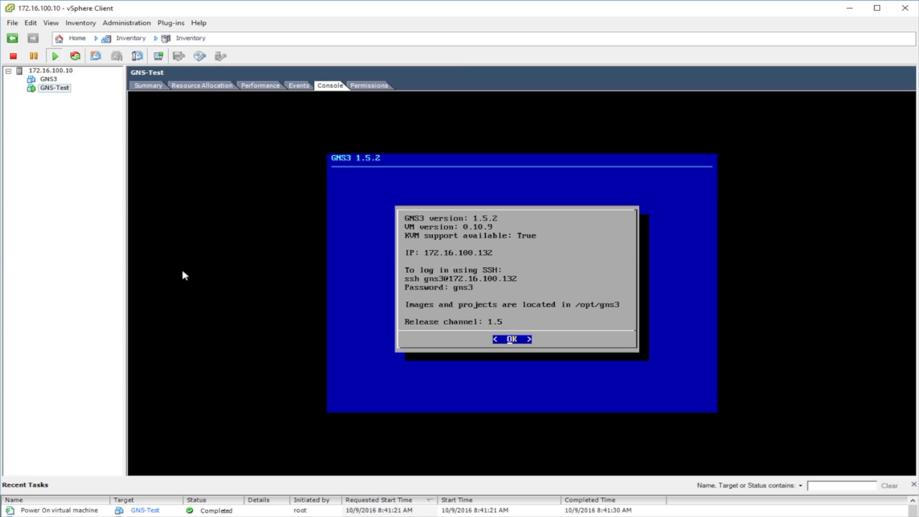
click(51, 70)
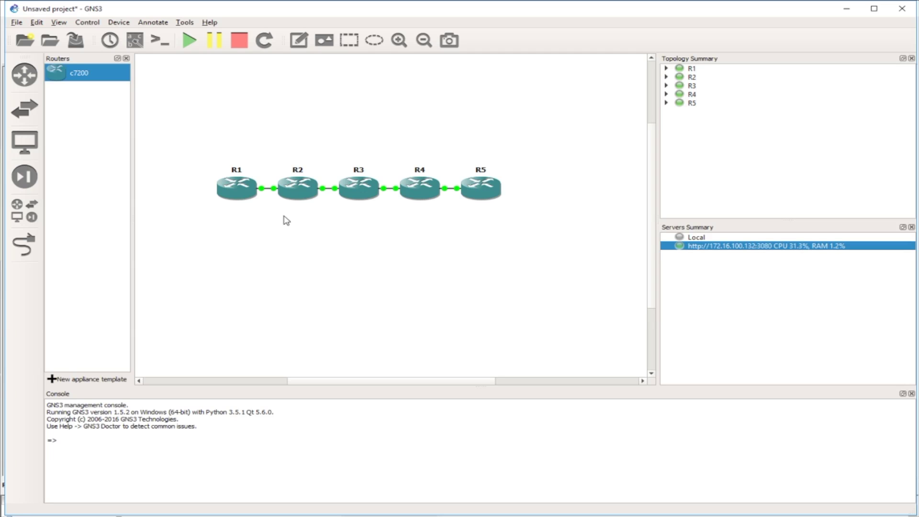
Open R1's console in GNS3, list its interfaces with "sh ip int bri", and close the console.
double_click(247, 194)
drag(85, 108, 368, 124)
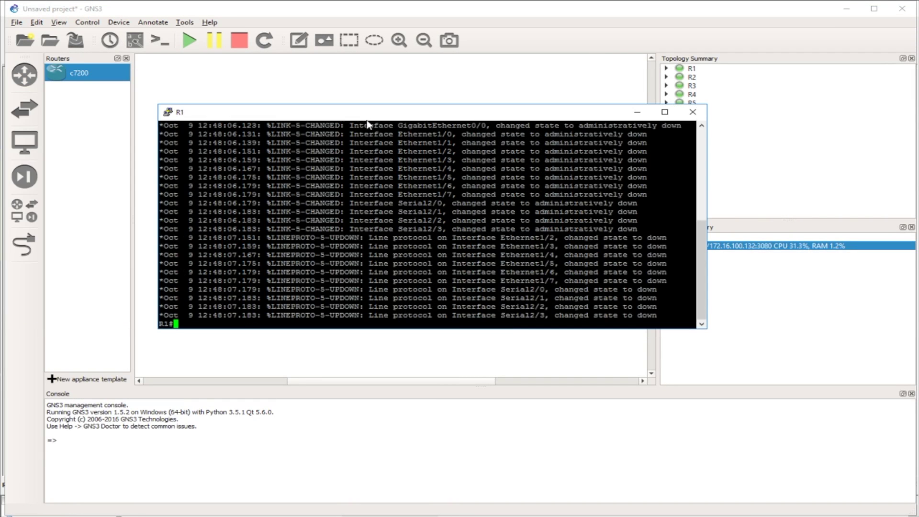
key(Return)
key(Return)
key(Return)
key(Return)
text(SH I PINT BRI)
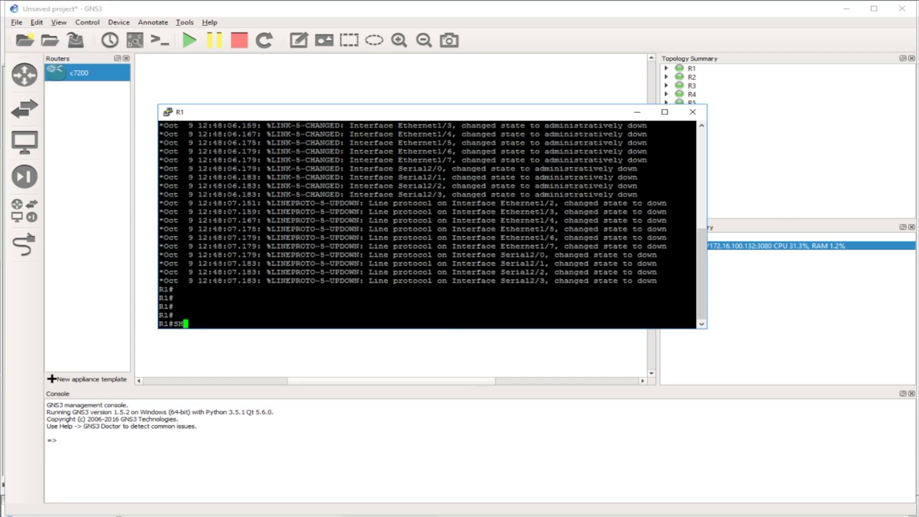
key(Return)
text(sh ip int bri)
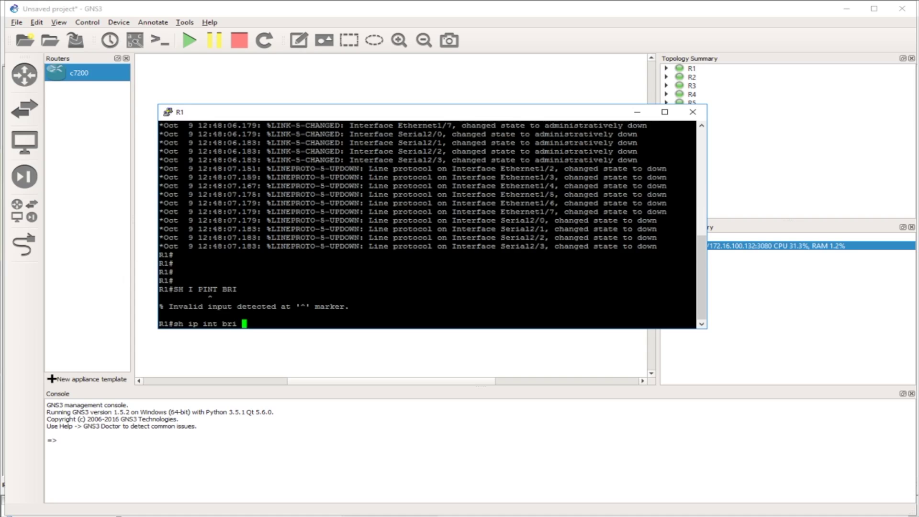
key(Return)
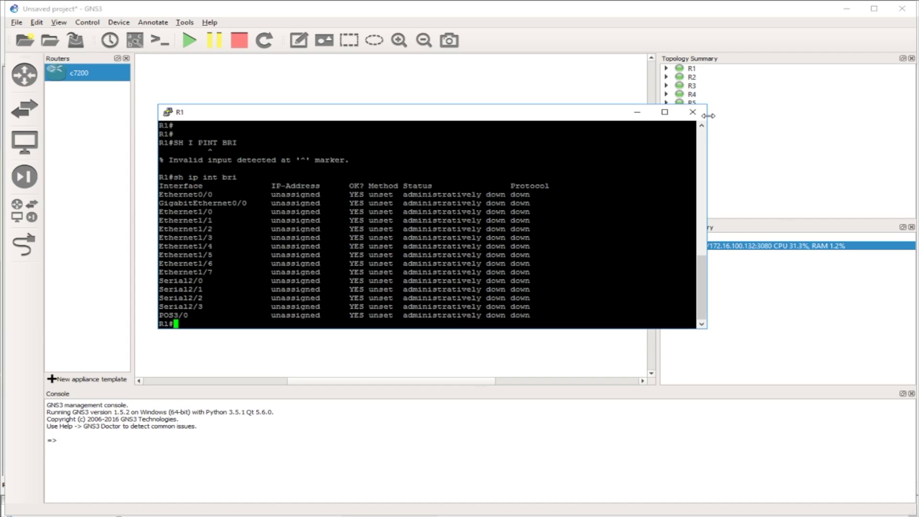
click(693, 112)
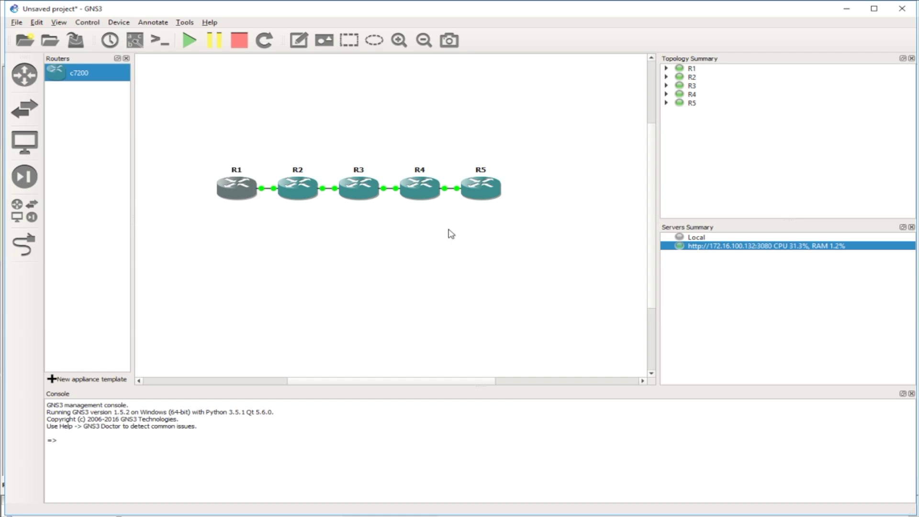
View the Qemu VM templates in the preferences and close the preferences without saving.
drag(174, 140, 548, 265)
click(36, 22)
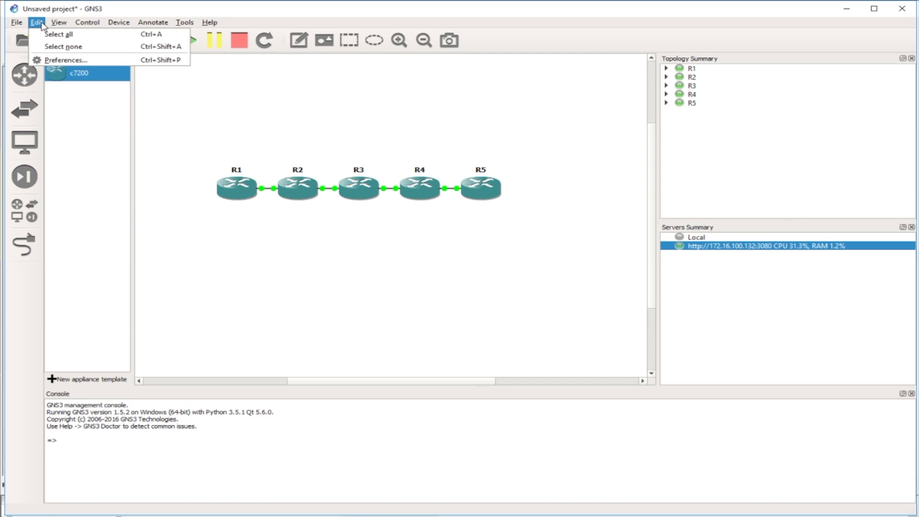
click(53, 61)
click(181, 212)
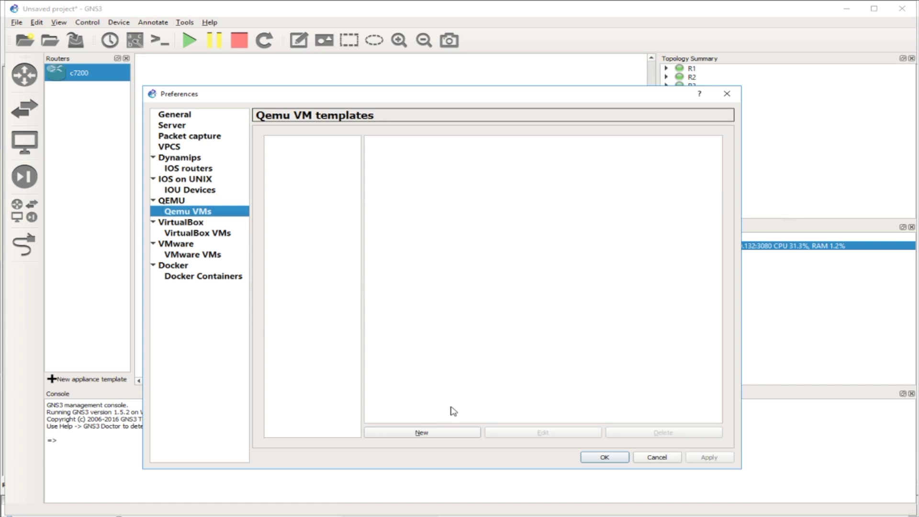
click(657, 457)
click(248, 196)
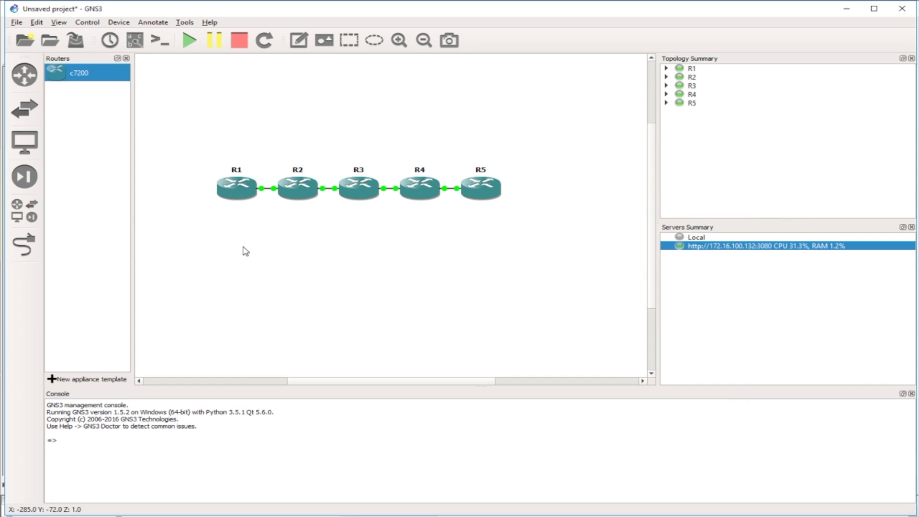